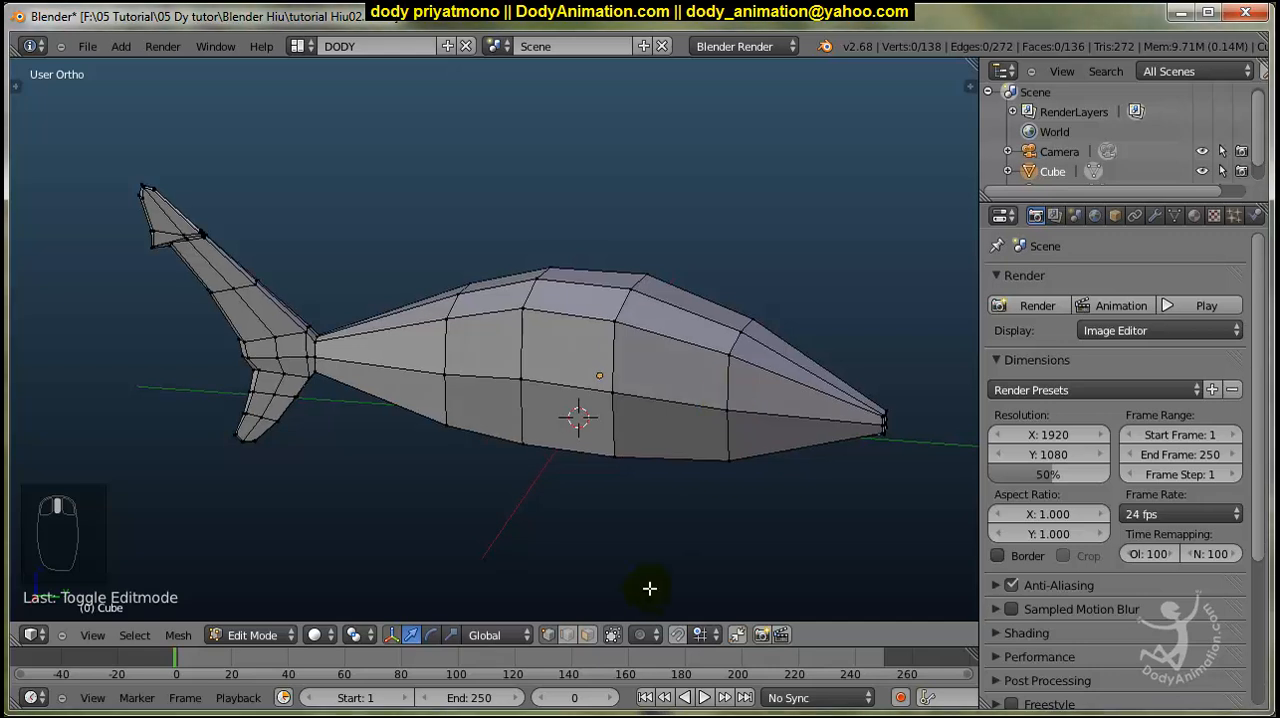
In face mode, select the four faces on top of the shark's back where the reference image shows the dorsal fin.
{"action": "key", "text": "KP_3"}
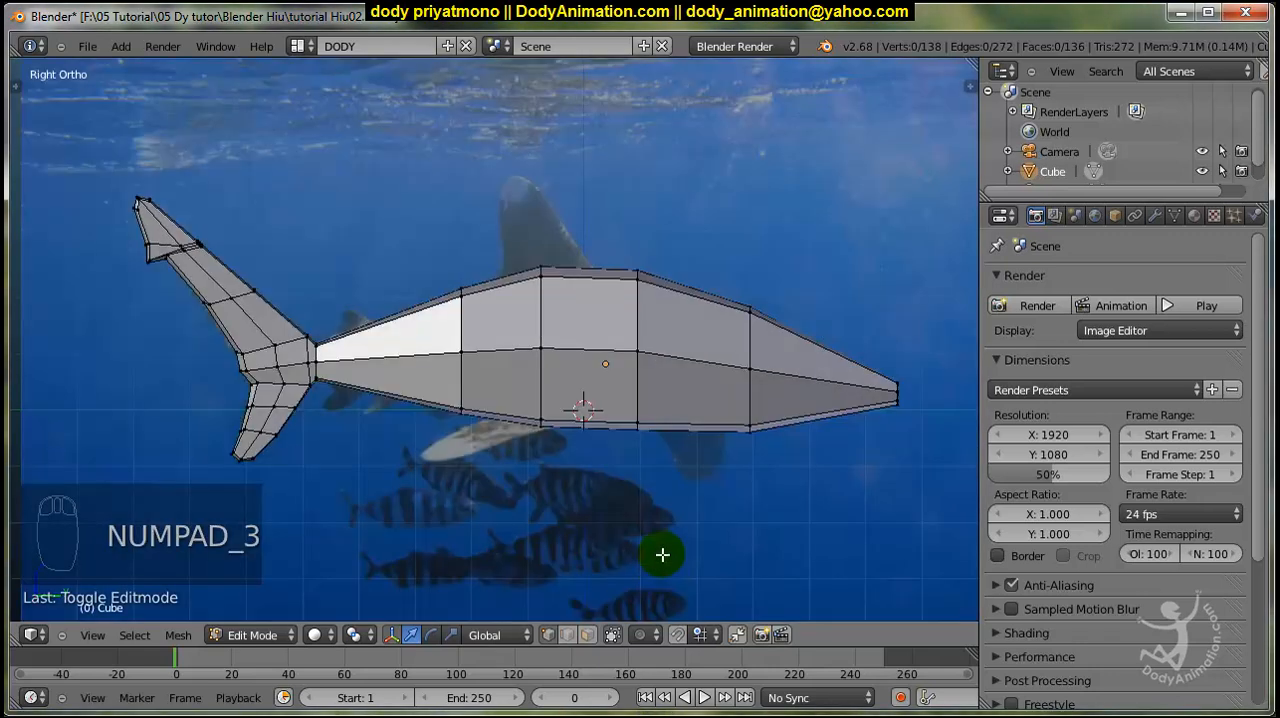
{"action": "scroll", "coordinate": [622, 371], "scroll_direction": "up", "scroll_amount": 4}
{"action": "key", "text": "z"}
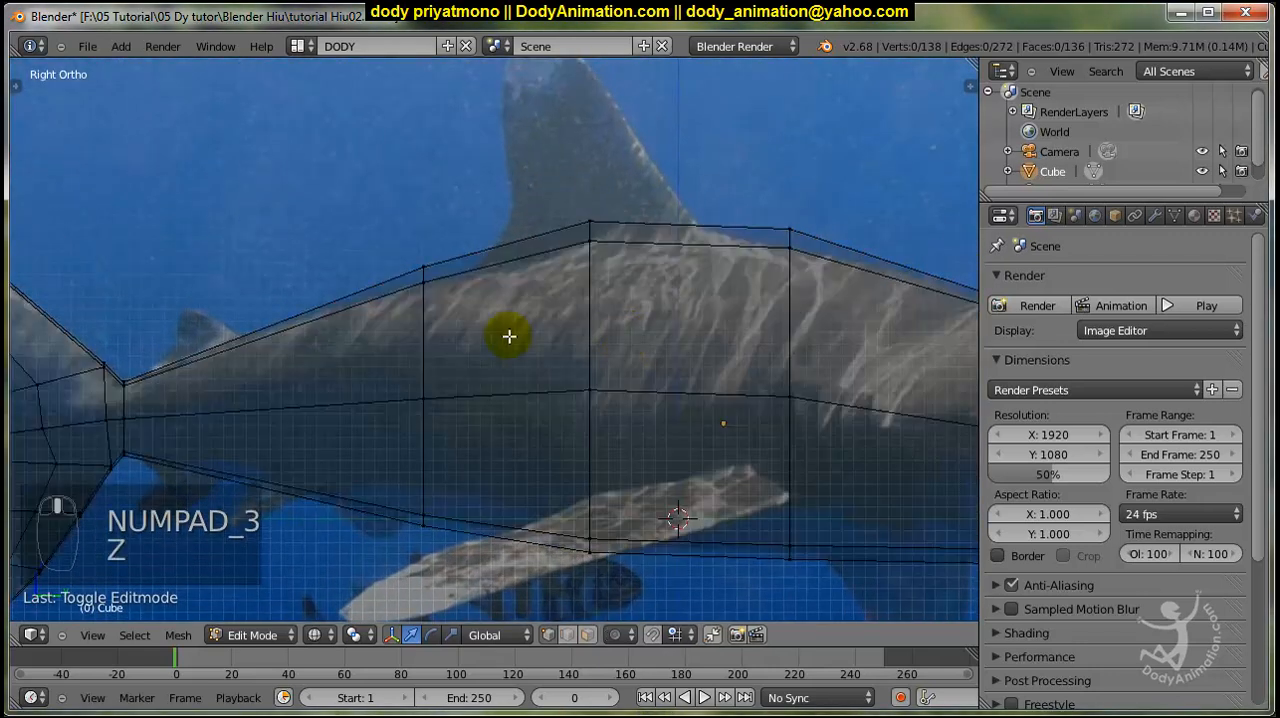
{"action": "middle_click_drag", "start_coordinate": [582, 284], "coordinate": [592, 302], "text": "shift"}
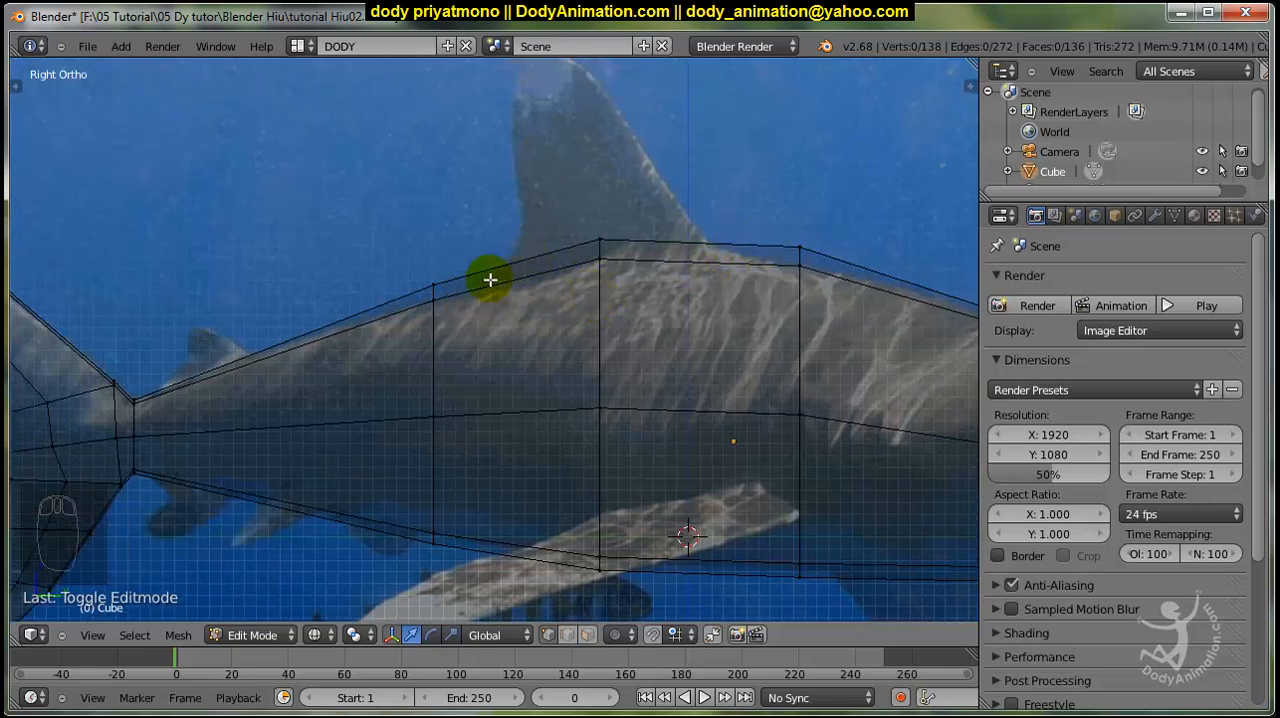
{"action": "mouse_move", "coordinate": [703, 300]}
{"action": "middle_mouse_down"}
{"action": "mouse_move", "coordinate": [649, 357]}
{"action": "mouse_move", "coordinate": [646, 340]}
{"action": "middle_mouse_up"}
{"action": "key", "text": "z"}
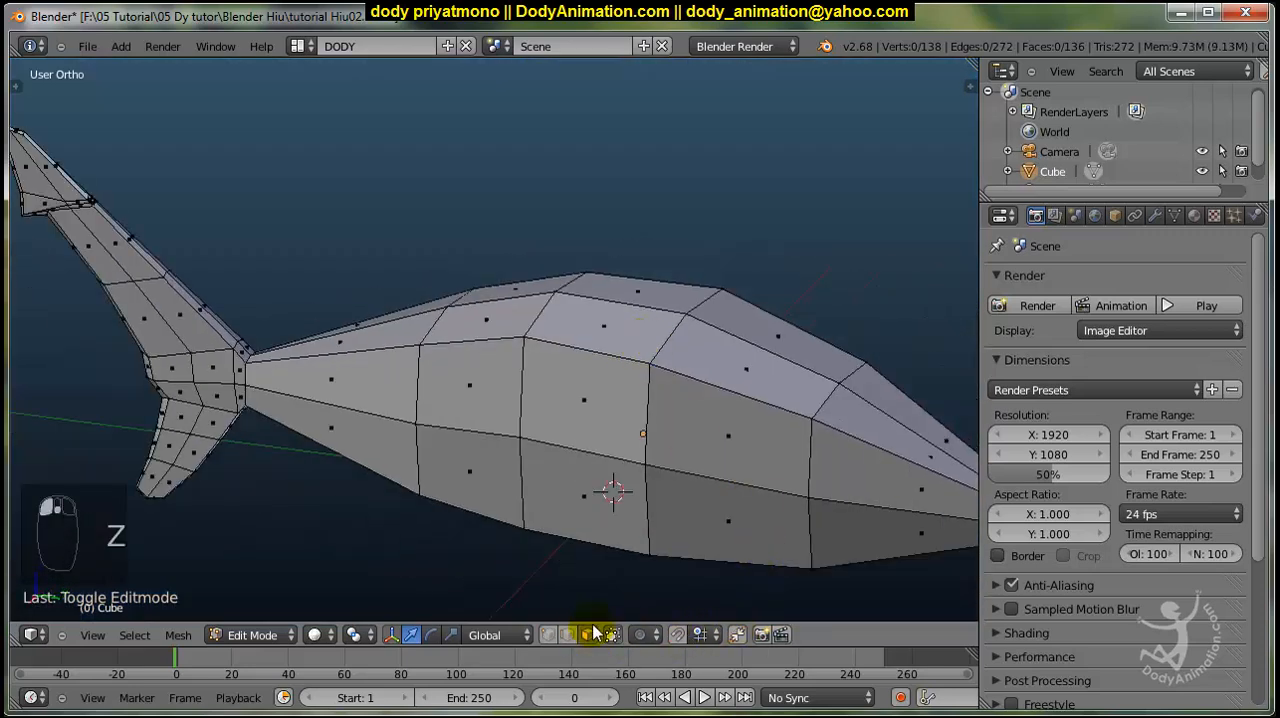
{"action": "right_click", "coordinate": [592, 333]}
{"action": "right_click", "coordinate": [496, 315], "text": "shift"}
{"action": "right_click", "coordinate": [525, 285], "text": "shift"}
{"action": "right_click", "coordinate": [633, 296], "text": "shift"}
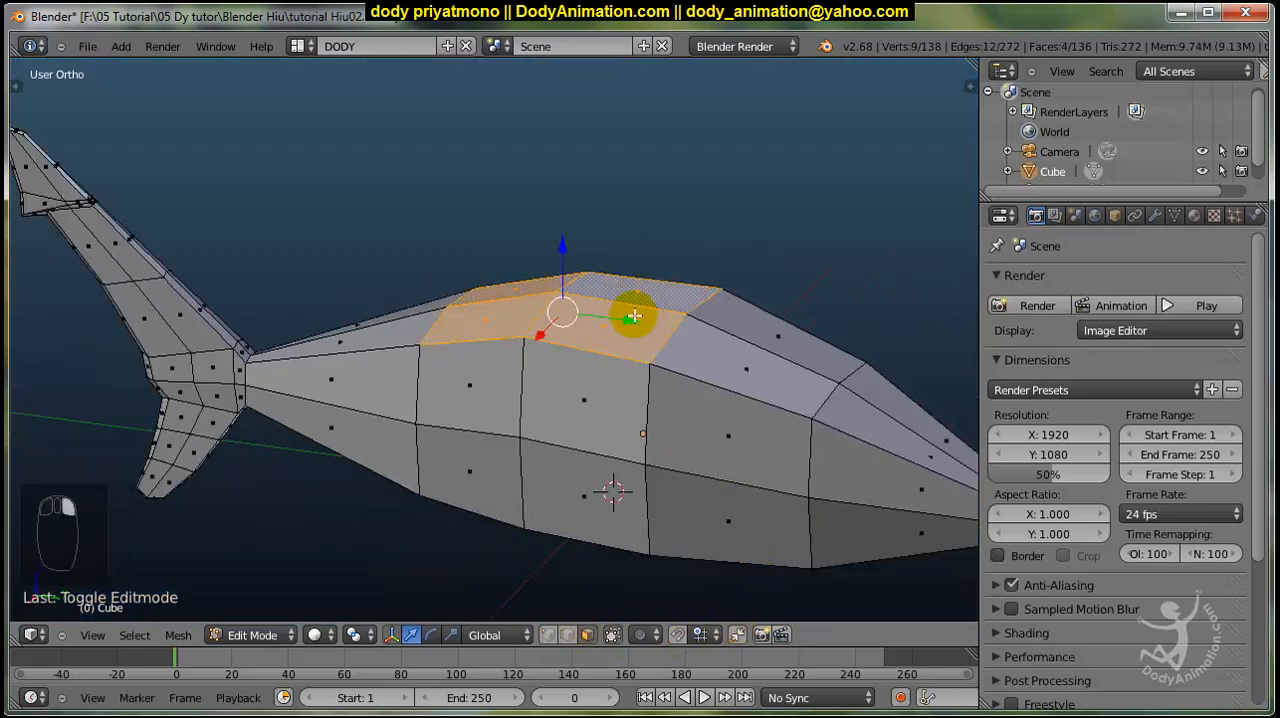
Extrude the four selected back faces and scale them inward to form an inset for the fin base.
{"action": "middle_click_drag", "start_coordinate": [631, 314], "coordinate": [757, 368]}
{"action": "middle_click_drag", "start_coordinate": [613, 269], "coordinate": [802, 399]}
{"action": "key", "text": "e"}
{"action": "left_click", "coordinate": [785, 407]}
{"action": "key", "text": "s"}
{"action": "left_click", "coordinate": [752, 437]}
Narrow the inset faces along the global X axis and shift them slightly on the back.
{"action": "middle_click_drag", "start_coordinate": [612, 338], "coordinate": [585, 348]}
{"action": "scroll", "coordinate": [580, 340], "scroll_direction": "up", "scroll_amount": 2}
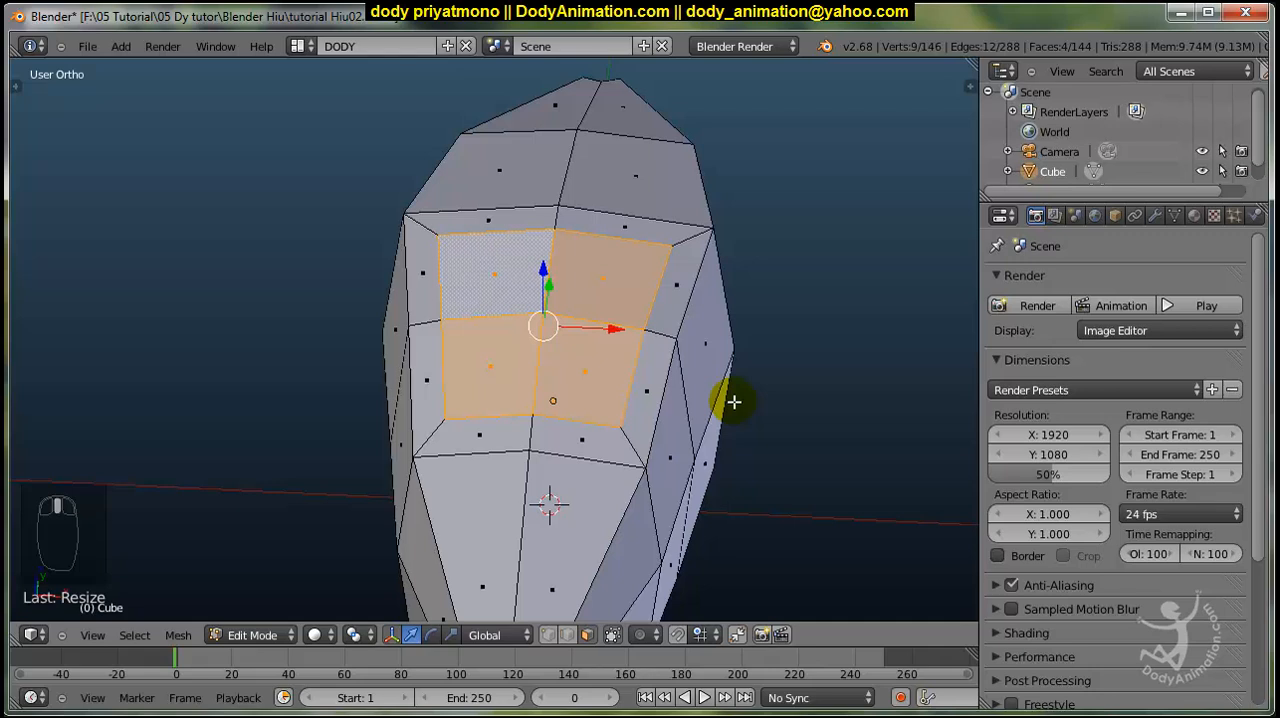
{"action": "key", "text": "x"}
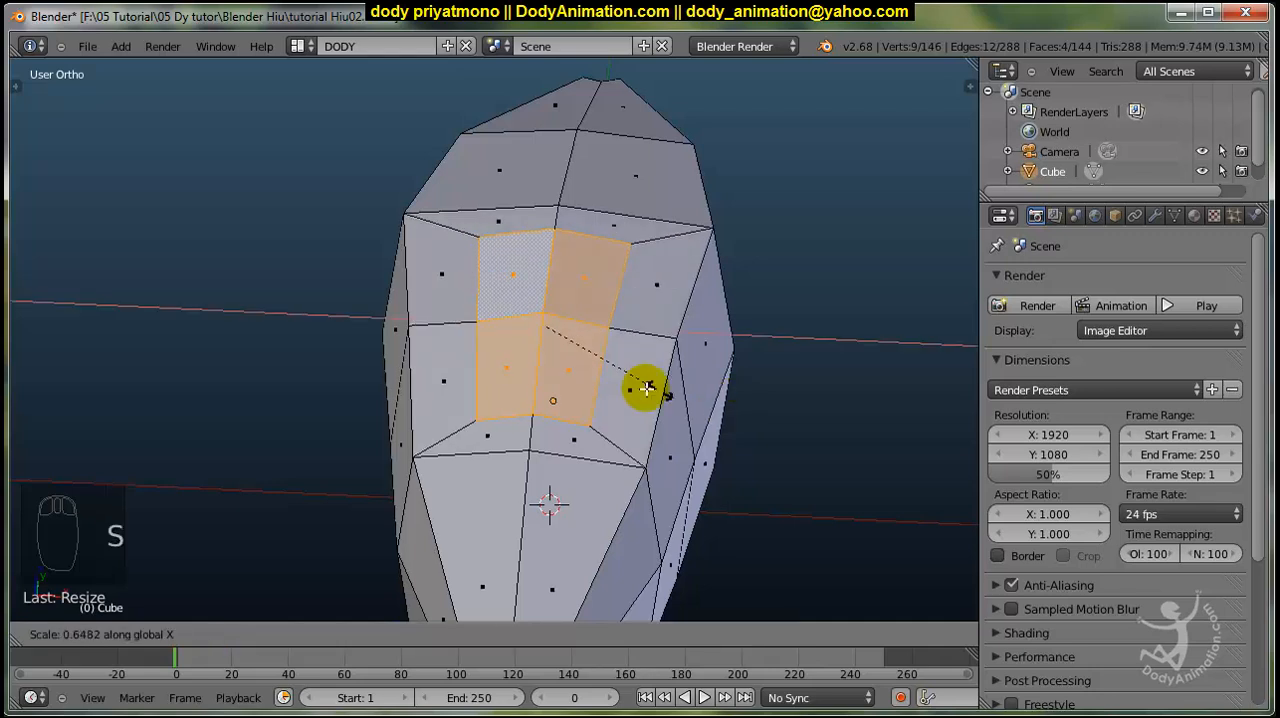
{"action": "left_click", "coordinate": [607, 381]}
{"action": "middle_click_drag", "start_coordinate": [683, 389], "coordinate": [516, 314]}
{"action": "left_click_drag", "start_coordinate": [574, 334], "coordinate": [578, 326]}
Flatten the fin base faces by scaling them to 0 along the global Z axis.
{"action": "middle_click_drag", "start_coordinate": [685, 369], "coordinate": [762, 392]}
{"action": "middle_click_drag", "start_coordinate": [541, 368], "coordinate": [439, 279]}
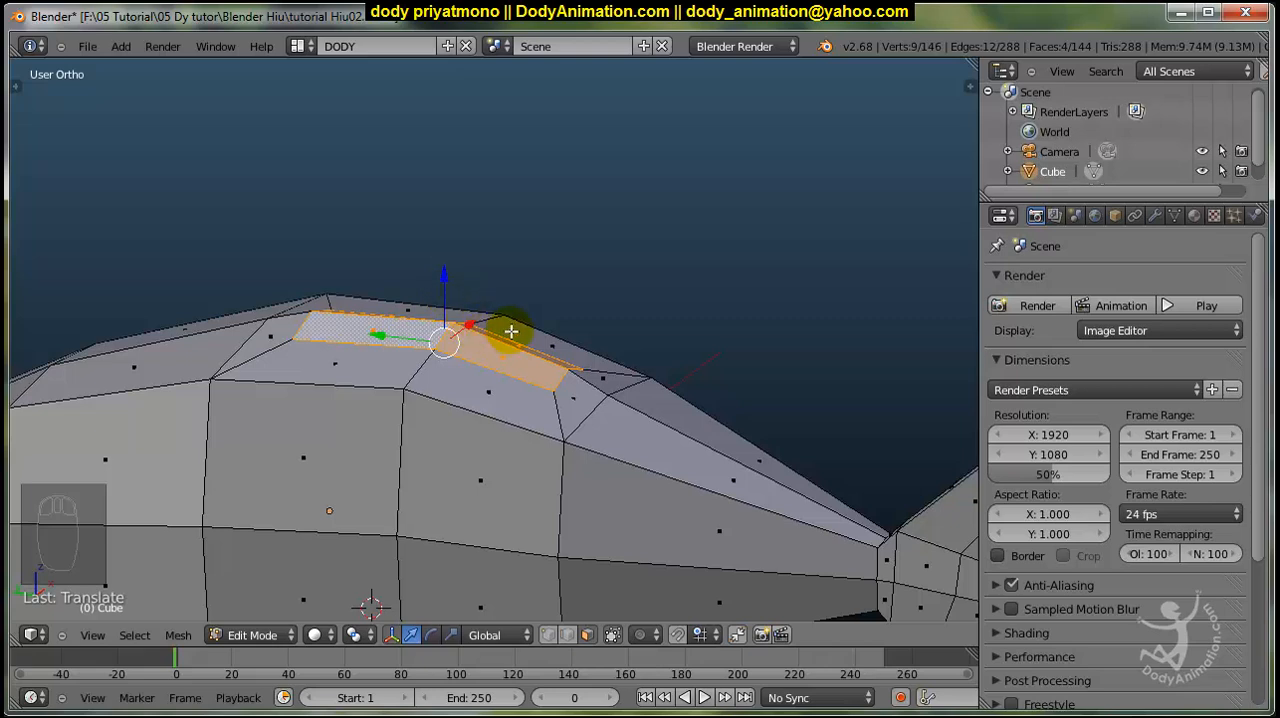
{"action": "key", "text": "s"}
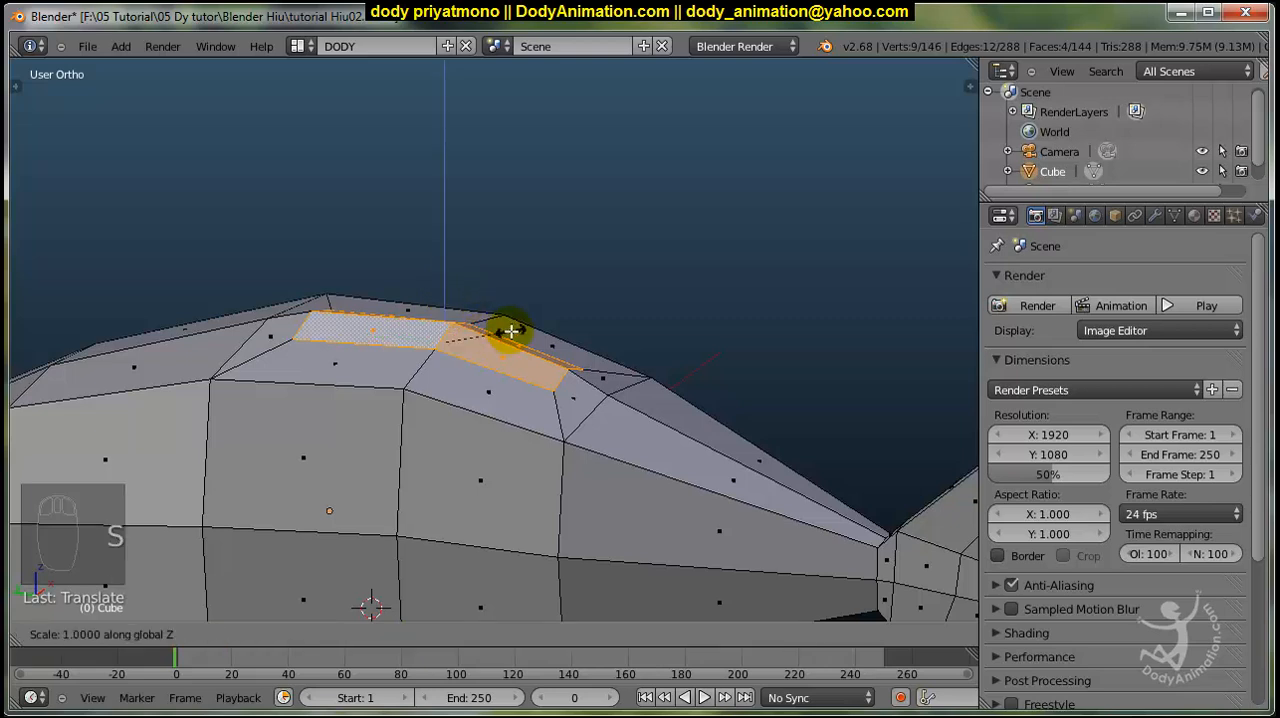
{"action": "key", "text": "0"}
{"action": "key", "text": "Return"}
{"action": "middle_click_drag", "start_coordinate": [449, 340], "coordinate": [498, 346]}
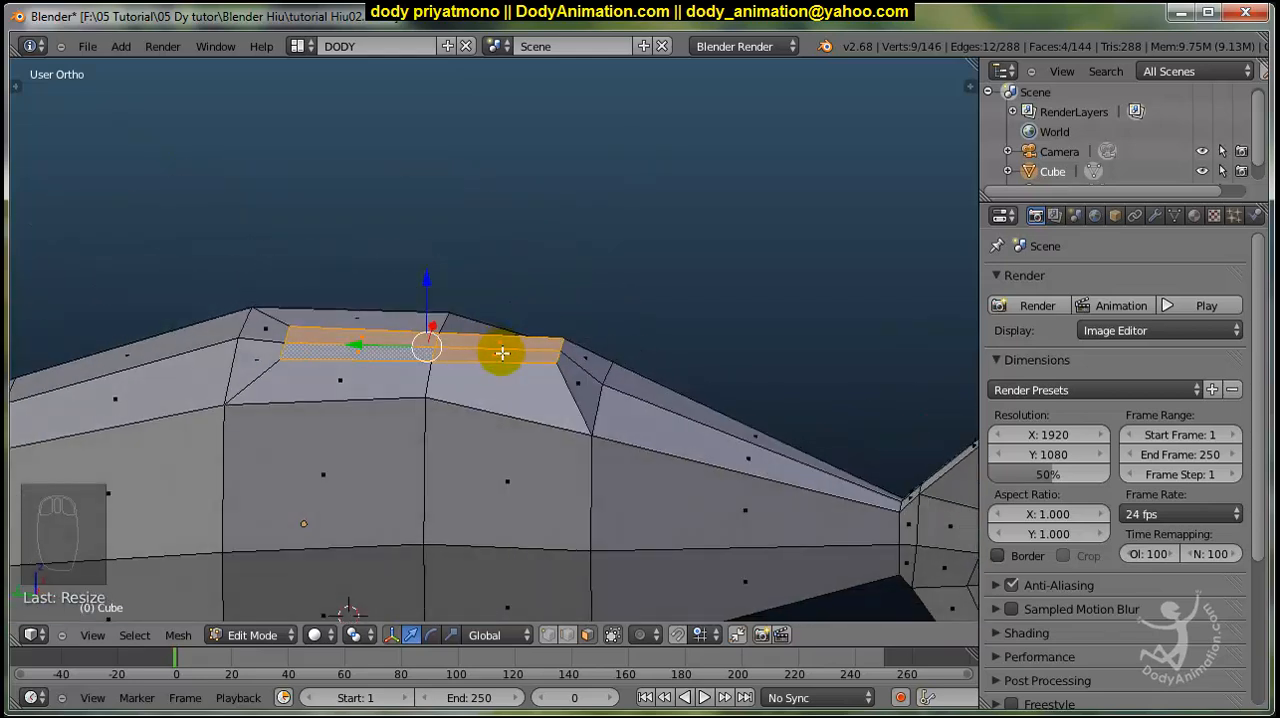
In the right side view, rotate the flattened fin base so its front end tilts upward.
{"action": "key", "text": "KP_3"}
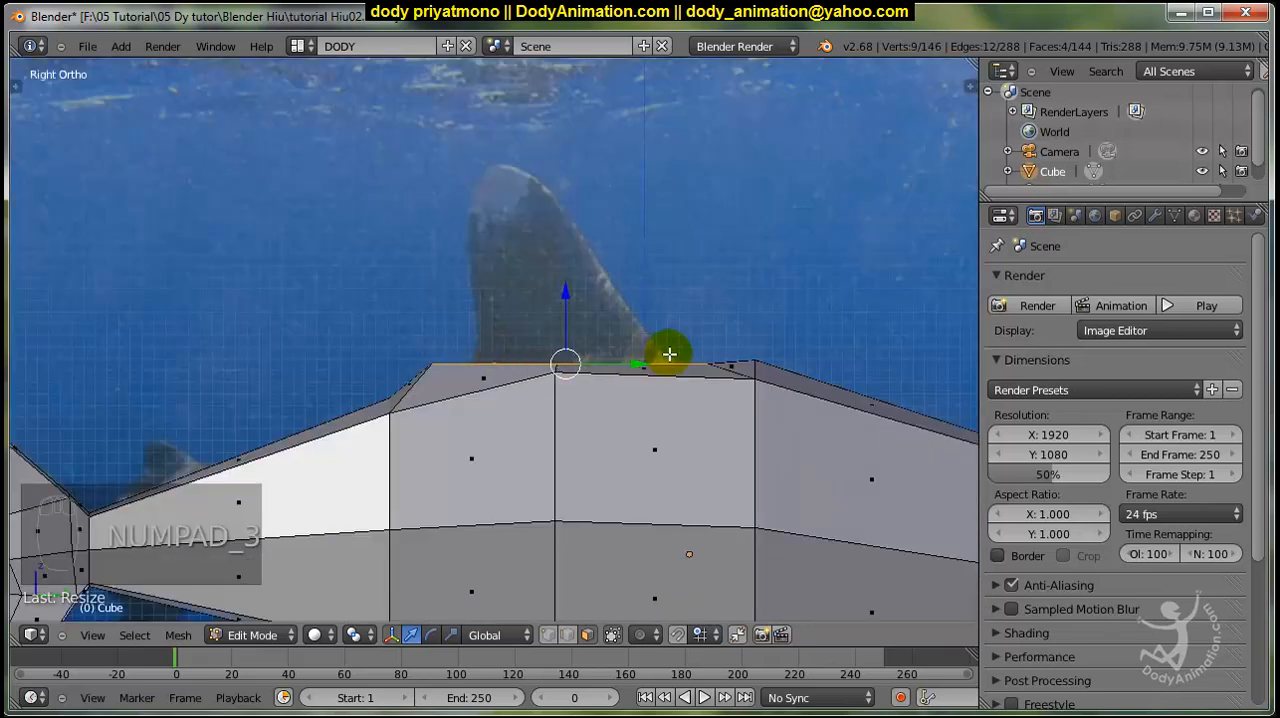
{"action": "key", "text": "r"}
{"action": "left_click", "coordinate": [726, 338]}
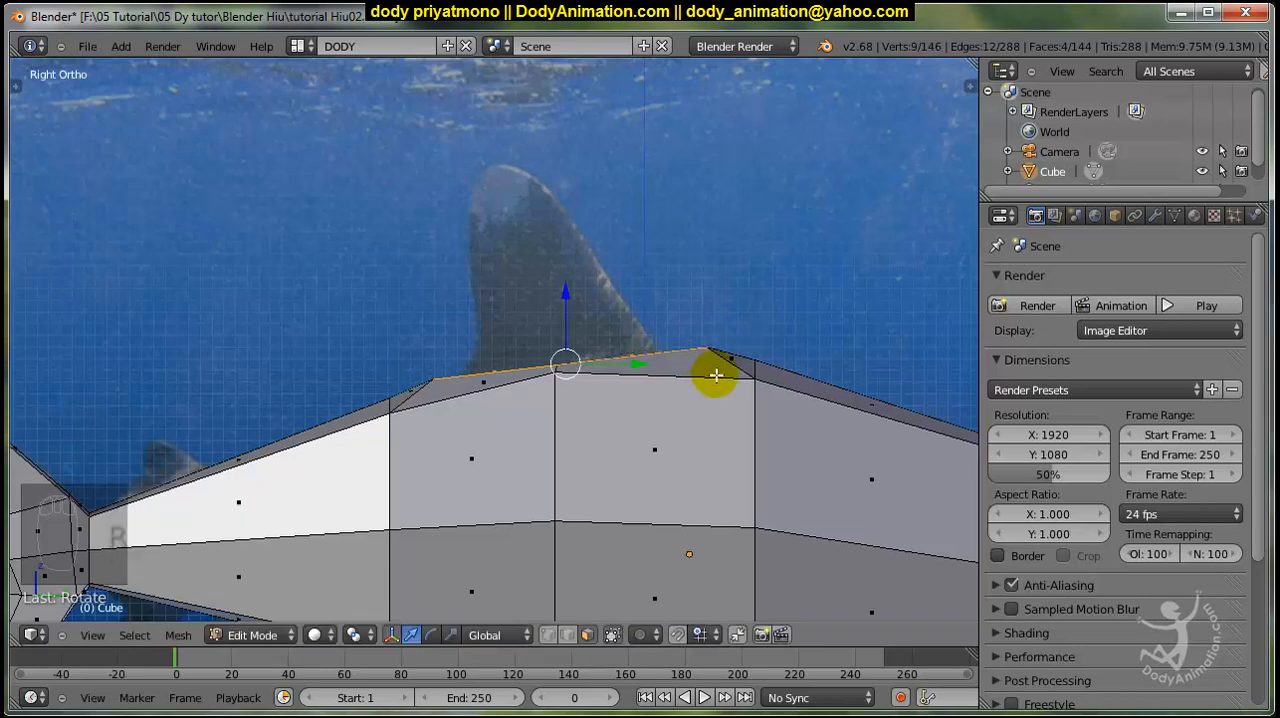
Extrude the fin base upward about 1.75 units, scale its top to about 0.35 and shift it toward the tail.
{"action": "key", "text": "e"}
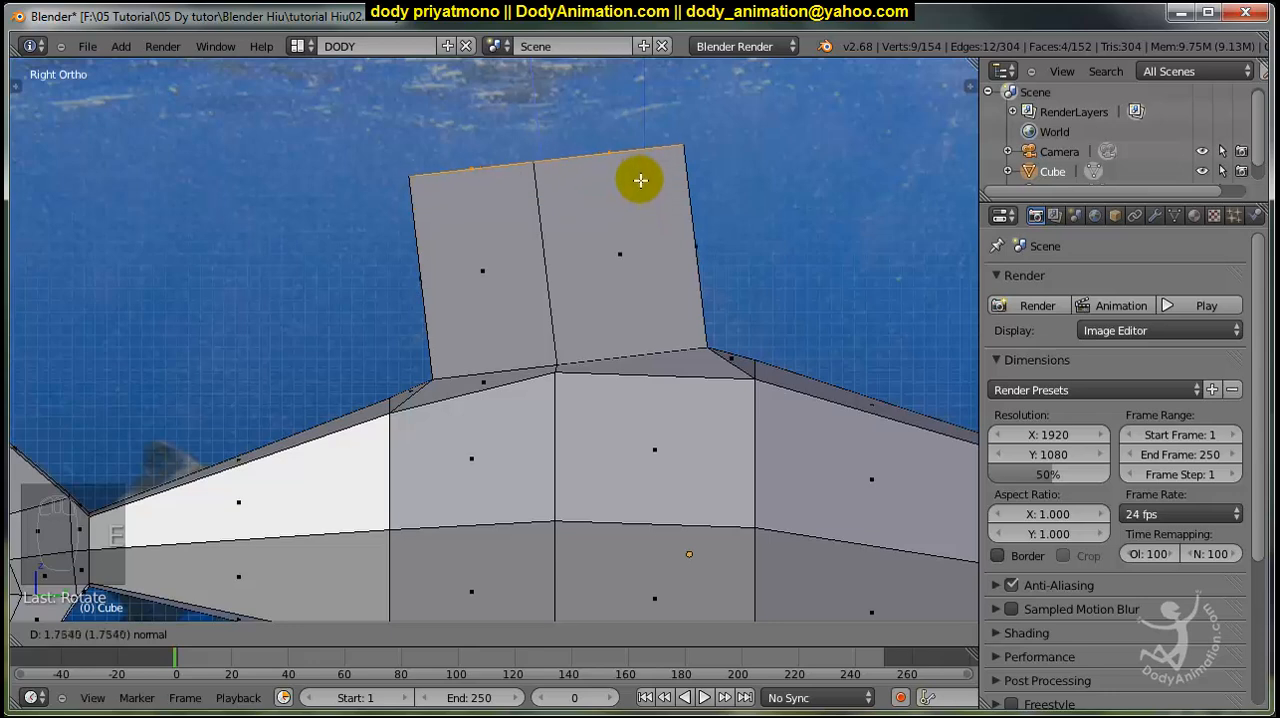
{"action": "left_click", "coordinate": [641, 179]}
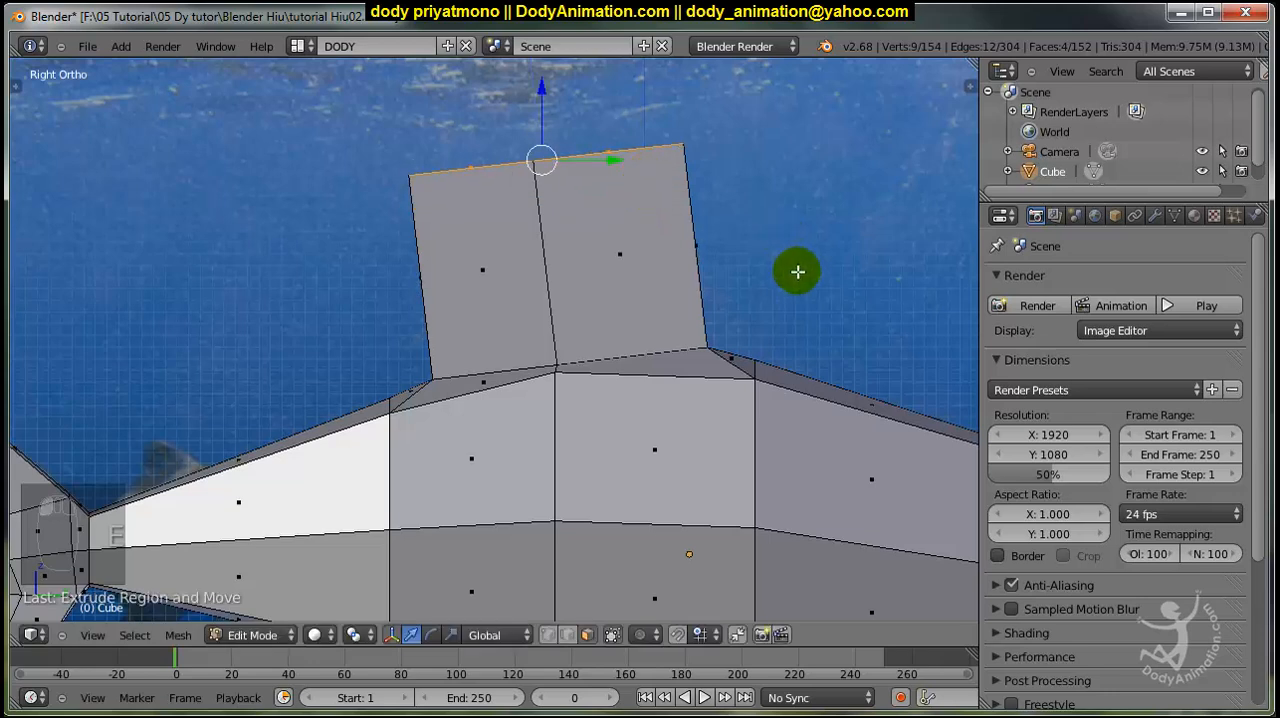
{"action": "key", "text": "s"}
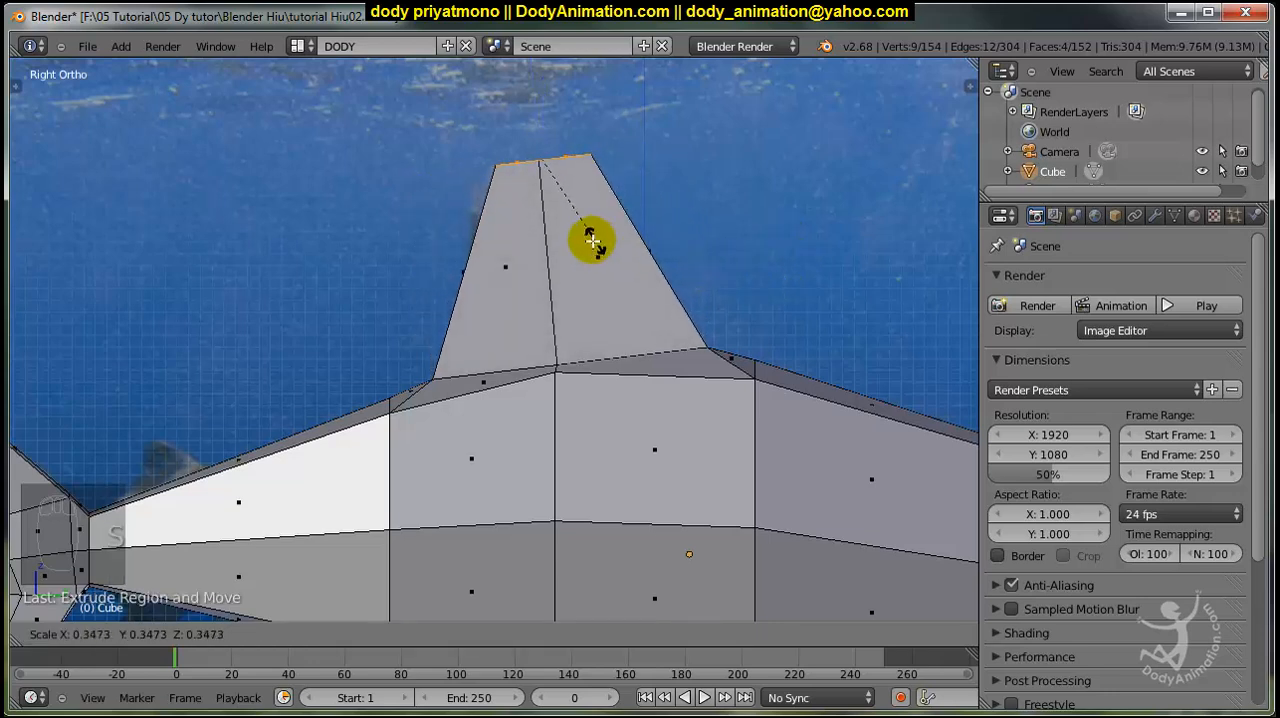
{"action": "left_click", "coordinate": [640, 249]}
{"action": "key", "text": "g"}
{"action": "left_click", "coordinate": [571, 253]}
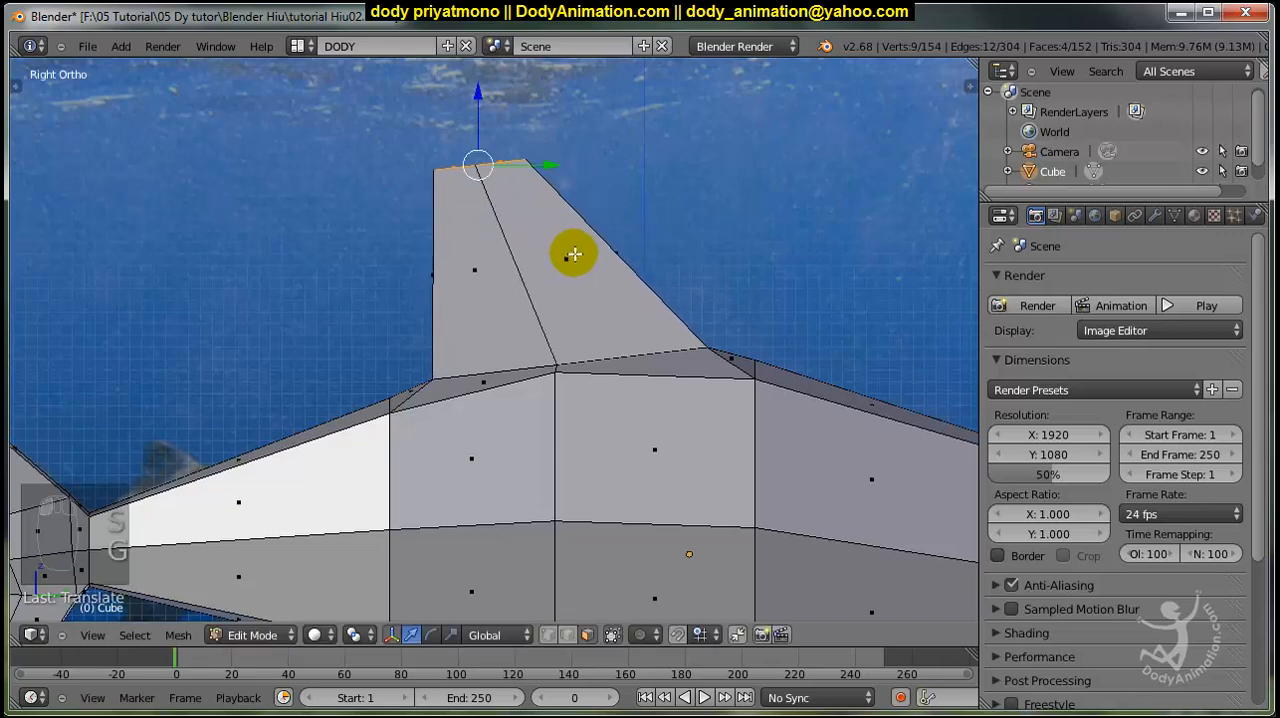
In wireframe, move the fin's rear and front base vertices inward to match the dorsal fin in the reference image.
{"action": "key", "text": "z"}
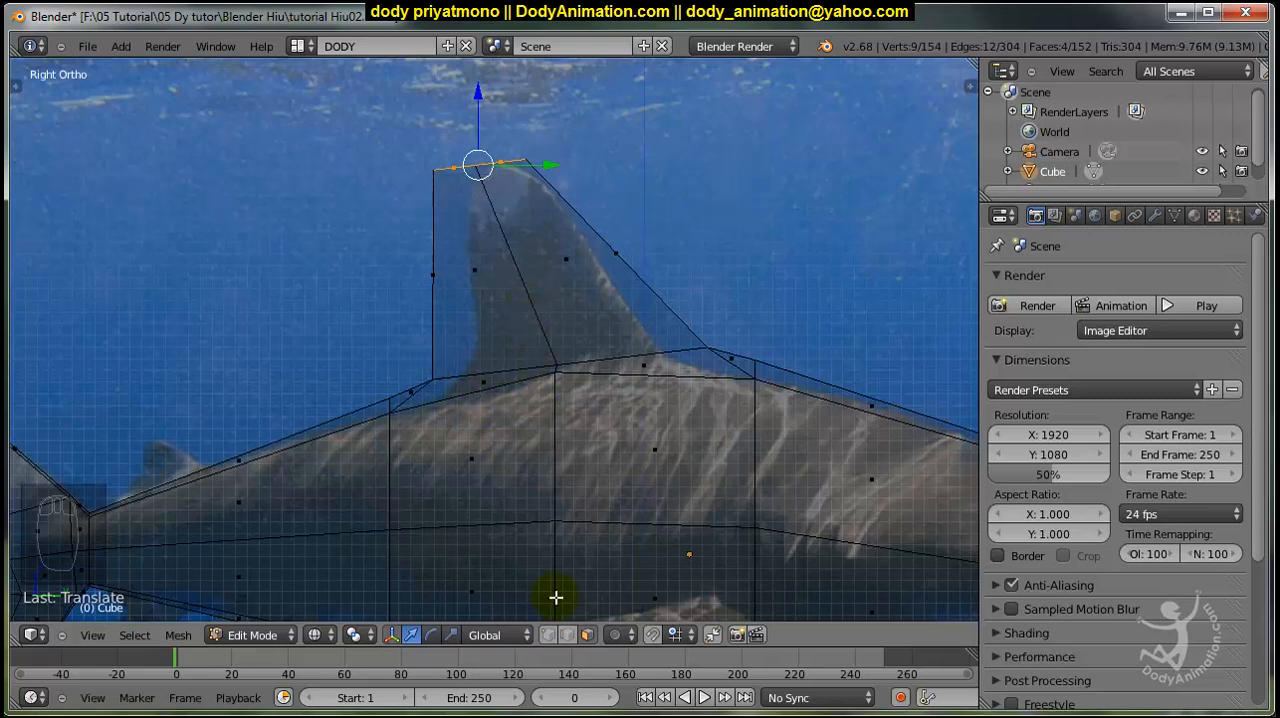
{"action": "key", "text": "a"}
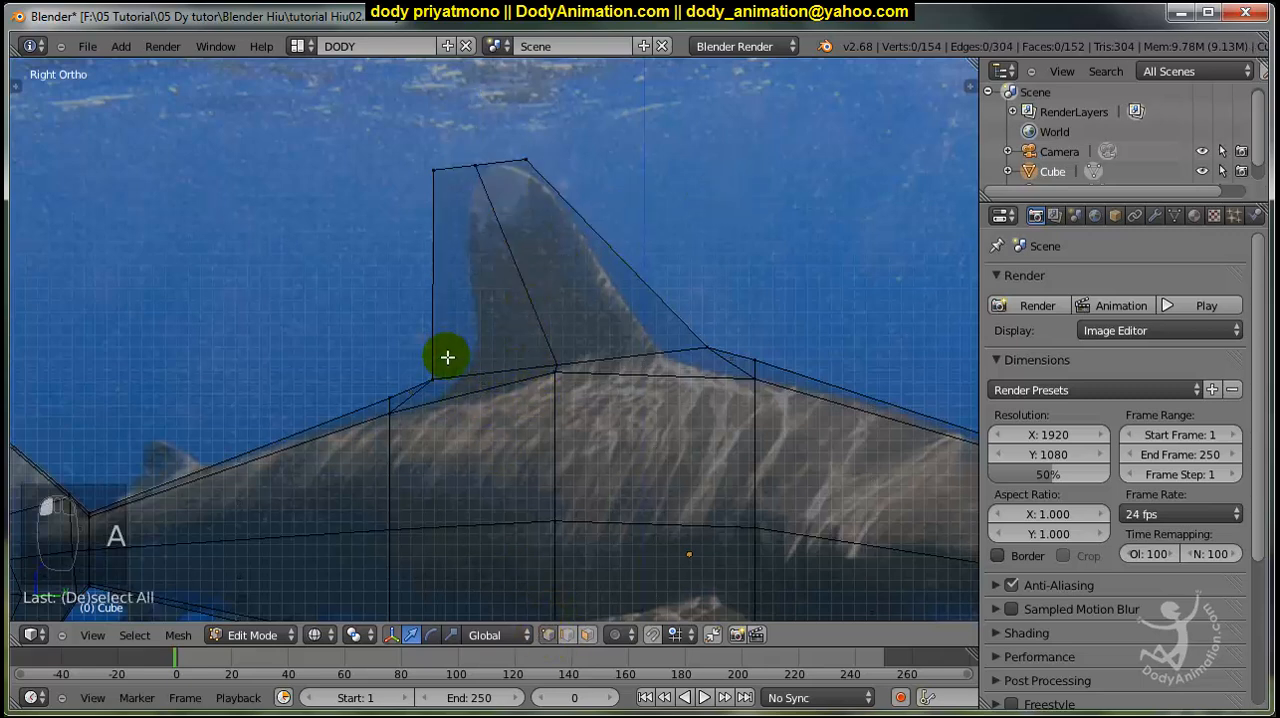
{"action": "key", "text": "b"}
{"action": "left_click_drag", "start_coordinate": [414, 354], "coordinate": [489, 399]}
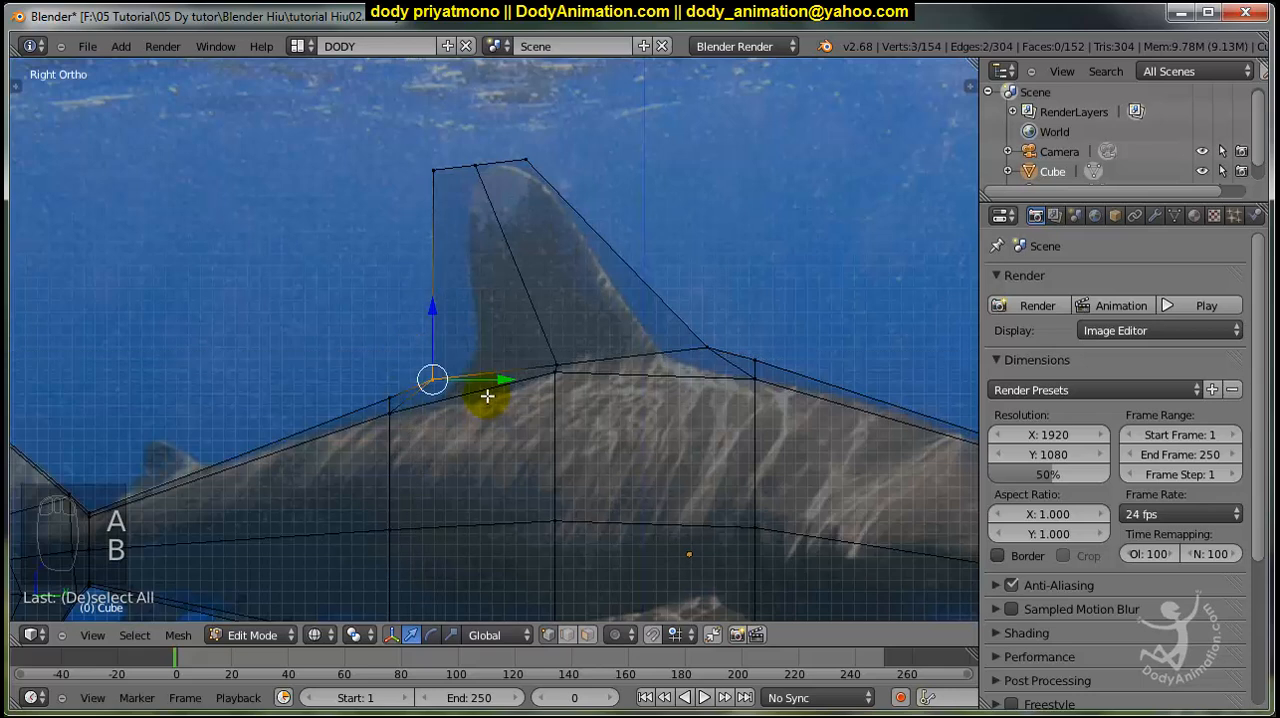
{"action": "key", "text": "g"}
{"action": "left_click", "coordinate": [522, 386]}
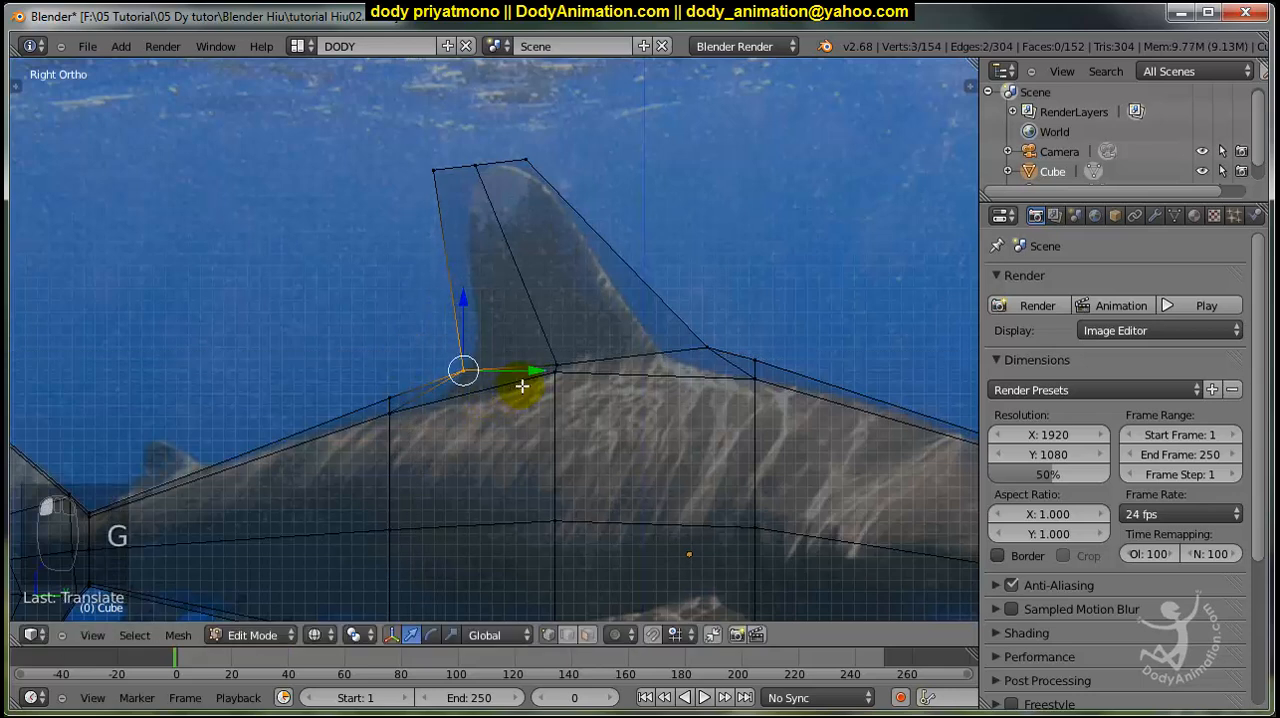
{"action": "key", "text": "a"}
{"action": "key", "text": "b"}
{"action": "left_click_drag", "start_coordinate": [674, 323], "coordinate": [723, 363]}
{"action": "key", "text": "g"}
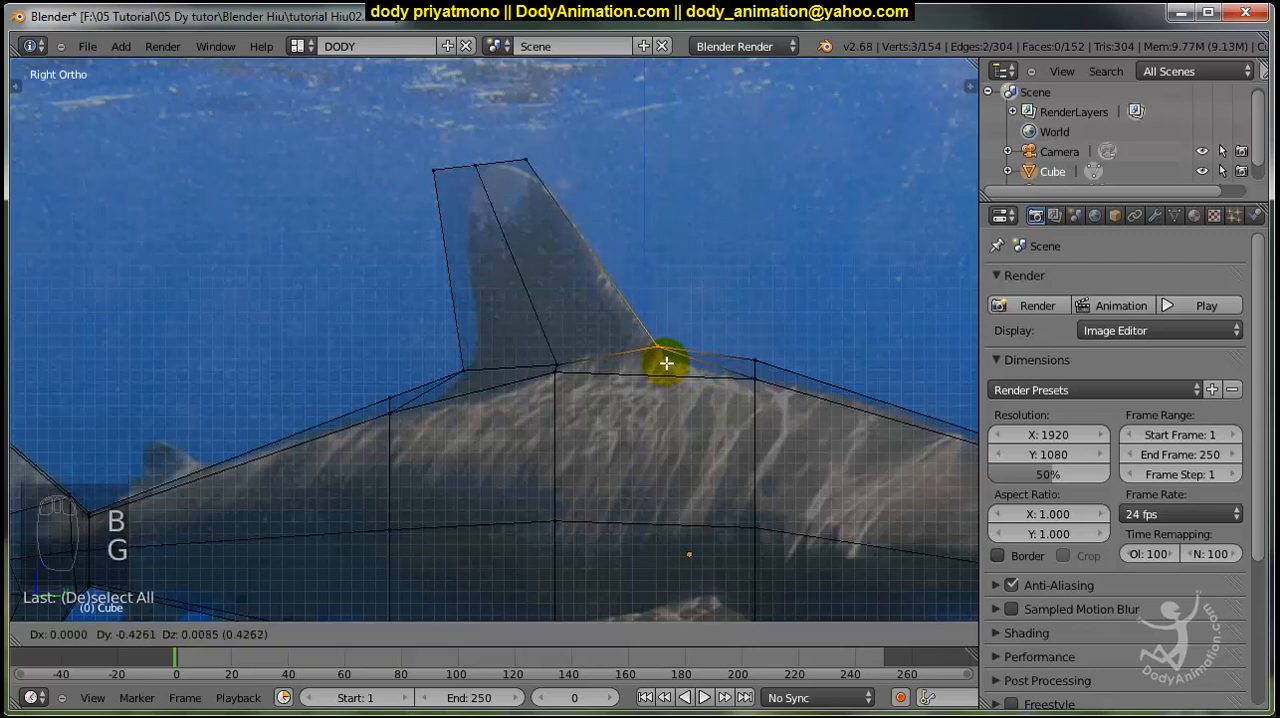
{"action": "left_click", "coordinate": [666, 365]}
Move the rear and front vertices of the fin's tip onto the reference fin's outline.
{"action": "key", "text": "a"}
{"action": "key", "text": "b"}
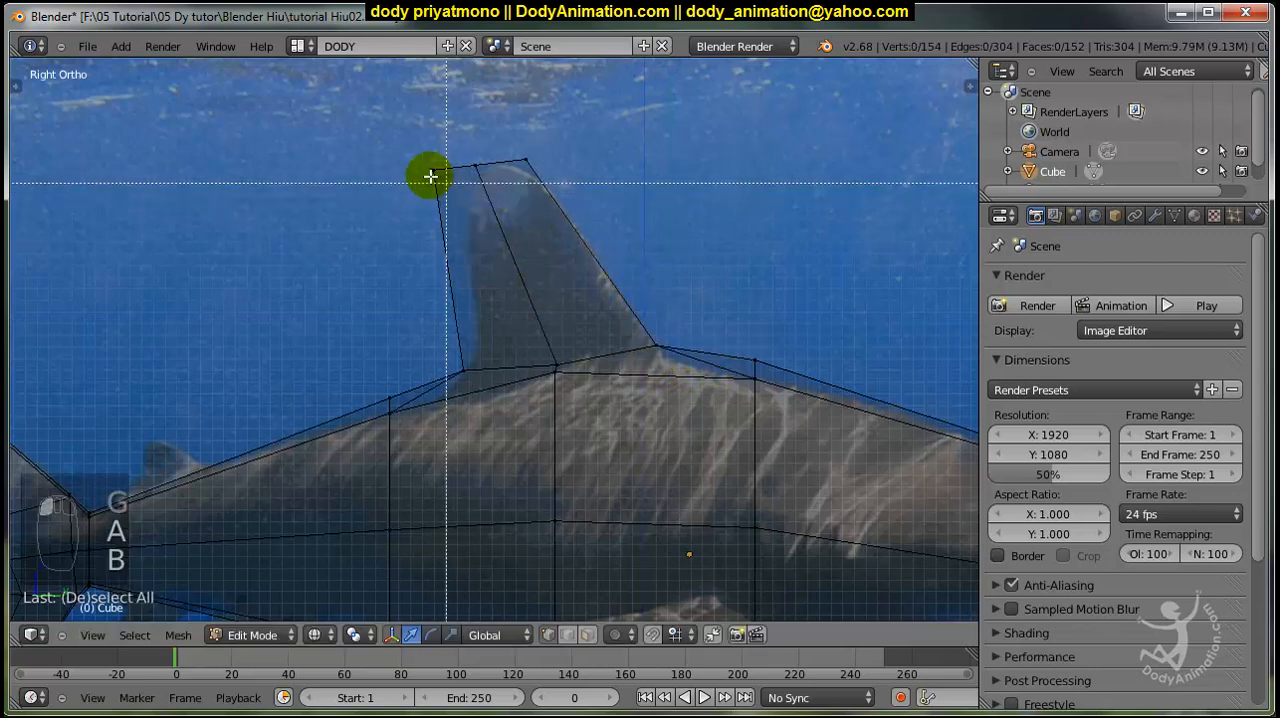
{"action": "left_click_drag", "start_coordinate": [405, 145], "coordinate": [476, 194]}
{"action": "key", "text": "g"}
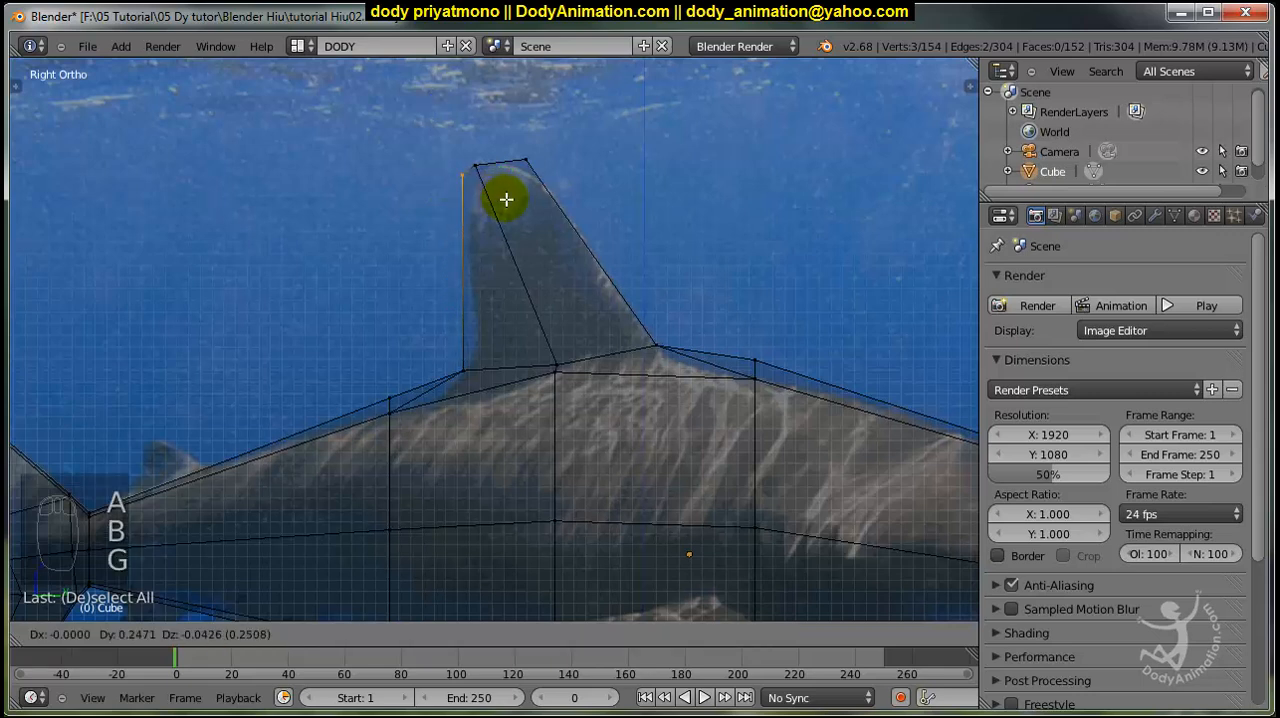
{"action": "left_click", "coordinate": [466, 163]}
{"action": "key", "text": "a"}
{"action": "key", "text": "b"}
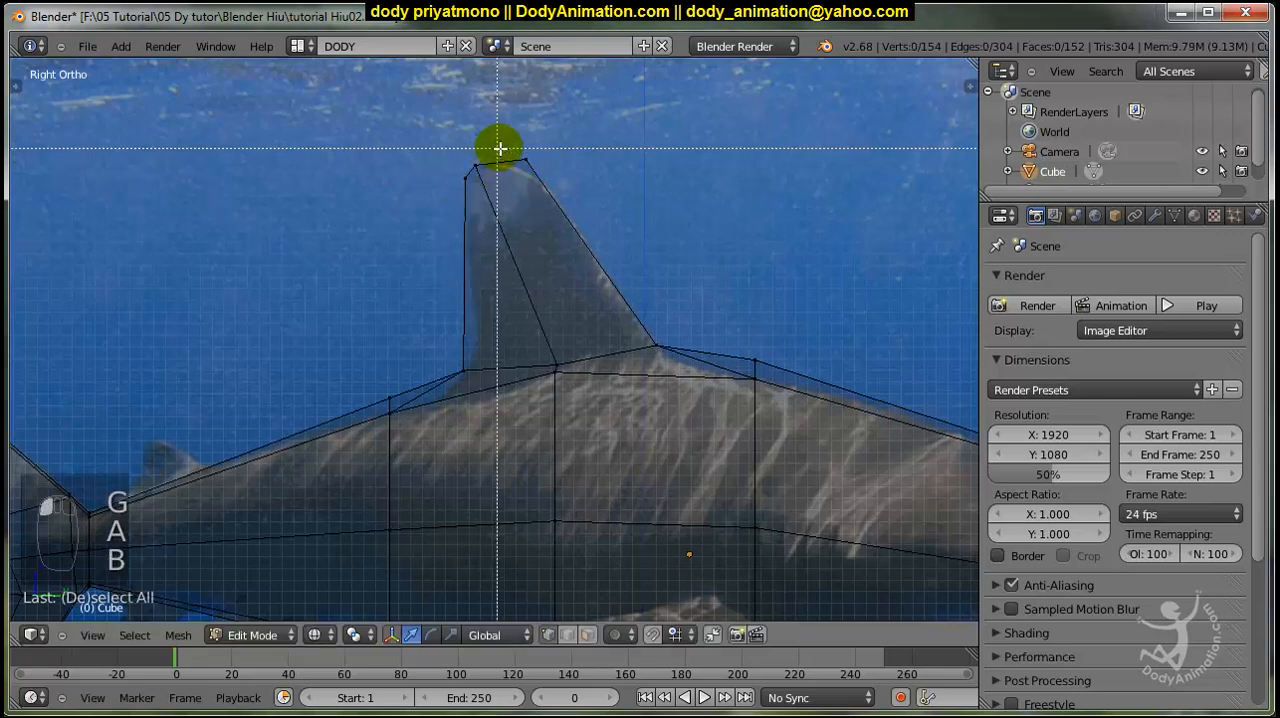
{"action": "left_click_drag", "start_coordinate": [497, 149], "coordinate": [569, 193]}
{"action": "key", "text": "g"}
{"action": "left_click", "coordinate": [517, 183]}
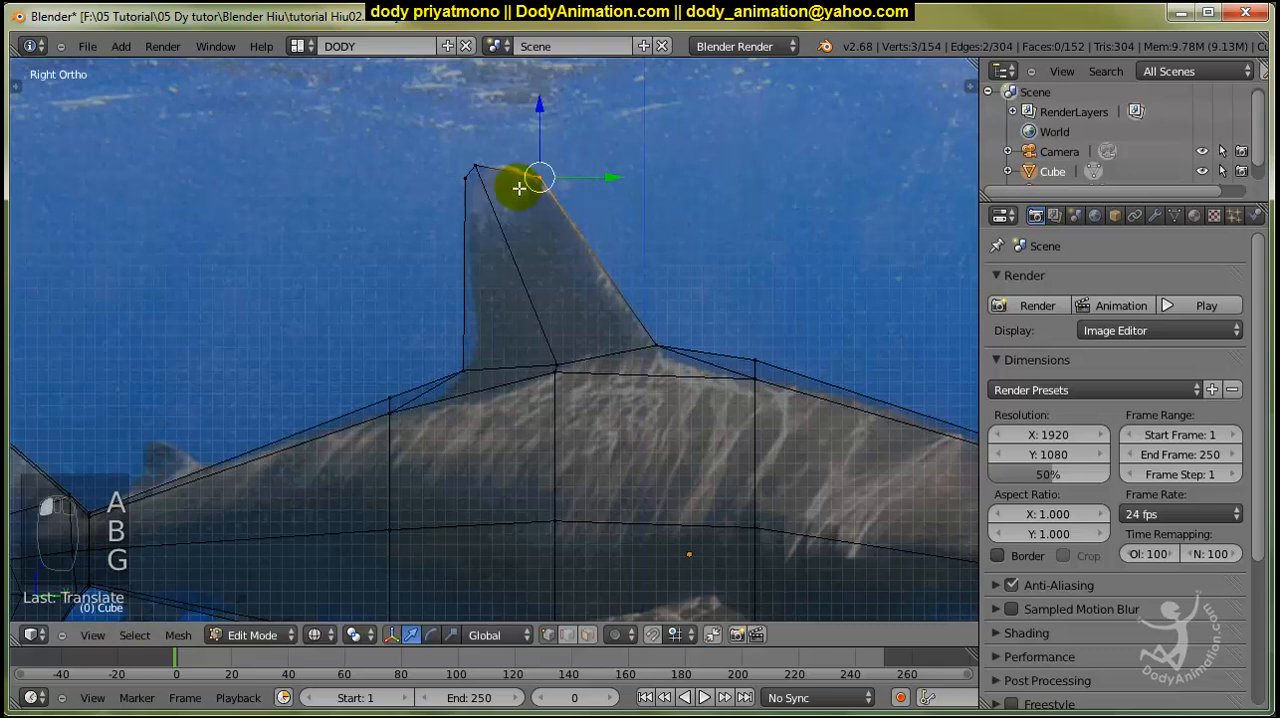
Raise the tip's middle vertices into a peak and lower its rear vertices slightly to round the fin's top.
{"action": "key", "text": "a"}
{"action": "key", "text": "g"}
{"action": "left_click", "coordinate": [493, 216]}
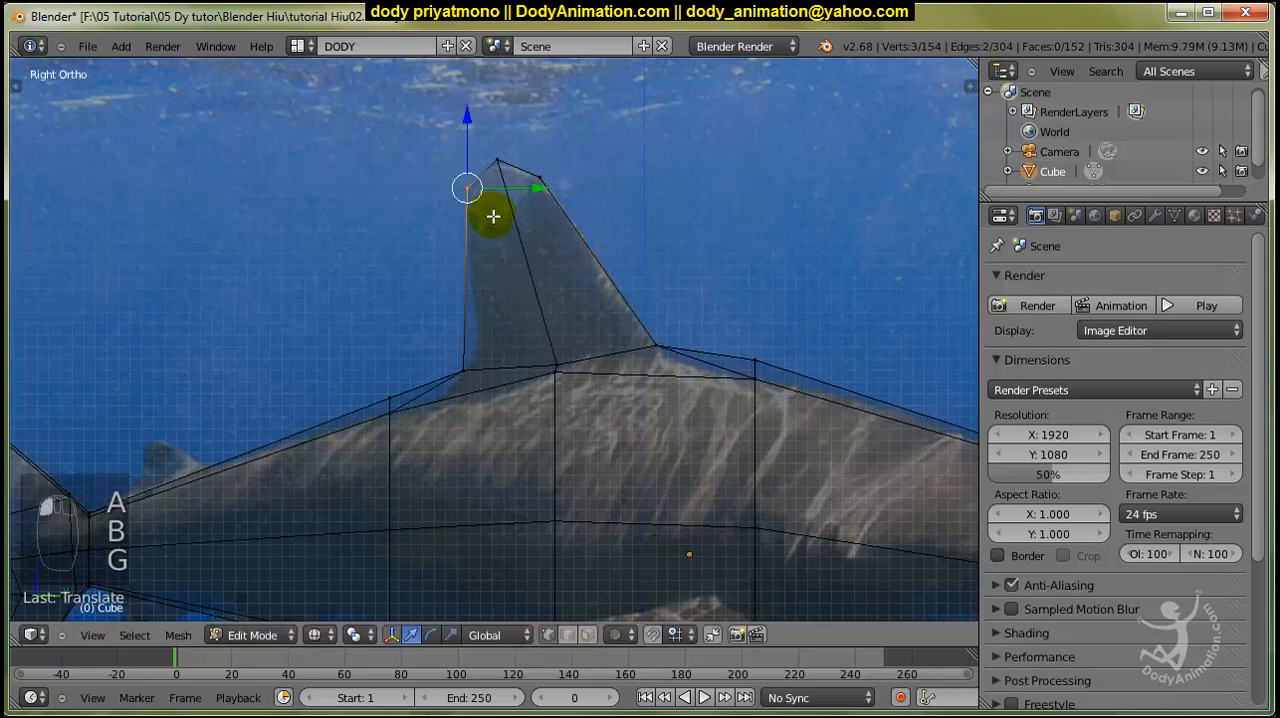
{"action": "key", "text": "s"}
{"action": "right_click", "coordinate": [471, 246]}
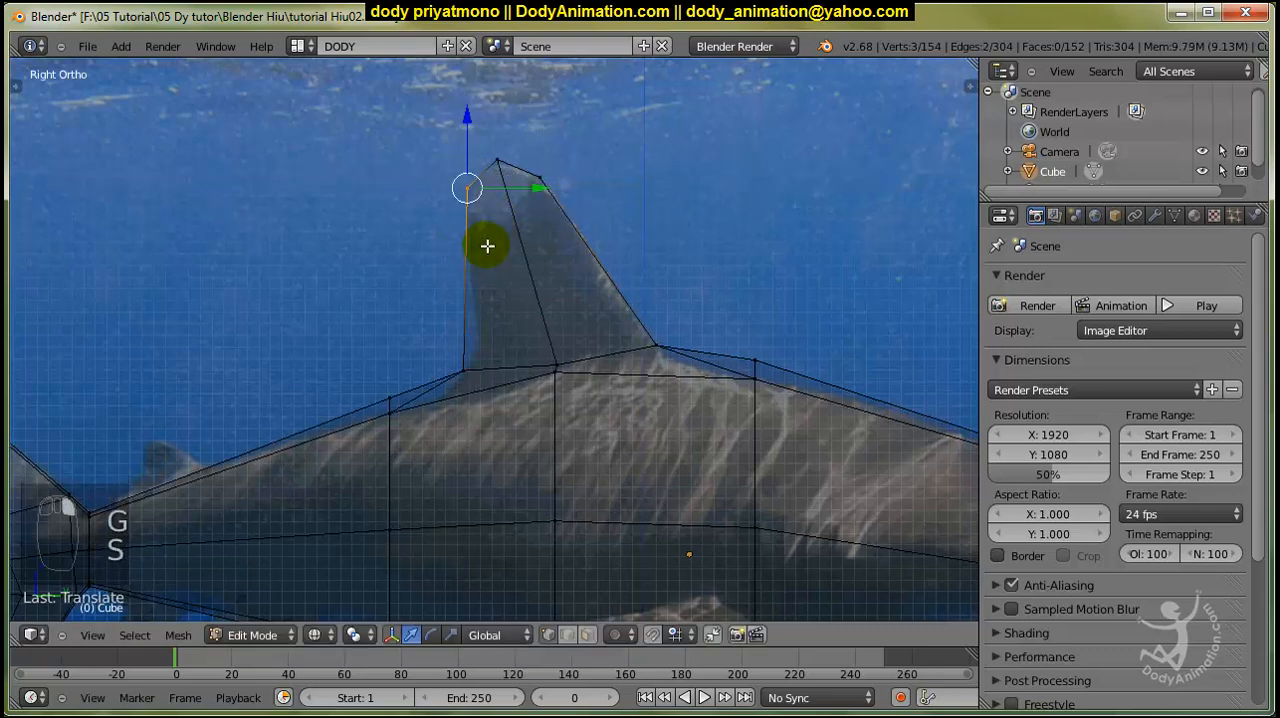
Select the six vertices along both sides of the fin's base and scale them narrower along the X axis.
{"action": "scroll", "coordinate": [489, 246], "scroll_direction": "down", "scroll_amount": 4}
{"action": "key", "text": "a"}
{"action": "key", "text": "z"}
{"action": "middle_click_drag", "start_coordinate": [500, 269], "coordinate": [410, 456]}
{"action": "scroll", "coordinate": [620, 350], "scroll_direction": "up", "scroll_amount": 4}
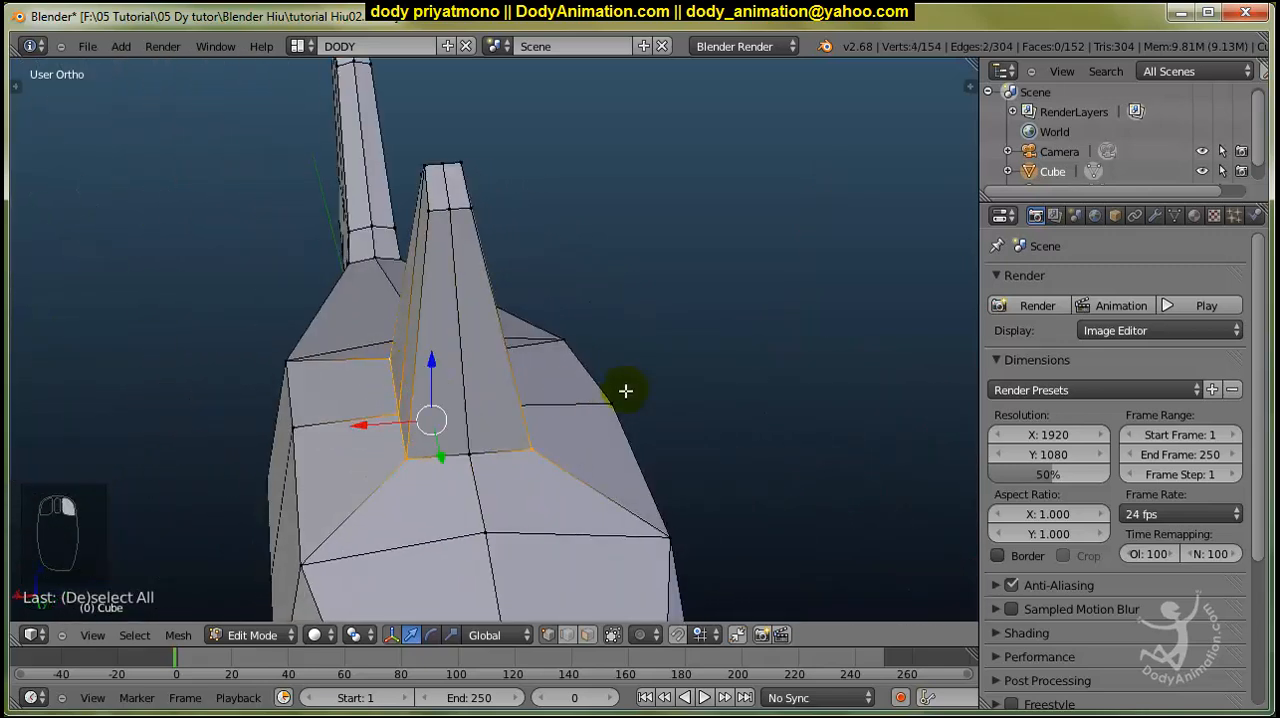
{"action": "middle_click_drag", "start_coordinate": [625, 390], "coordinate": [453, 404]}
{"action": "middle_click_drag", "start_coordinate": [510, 354], "coordinate": [656, 393]}
{"action": "key", "text": "s"}
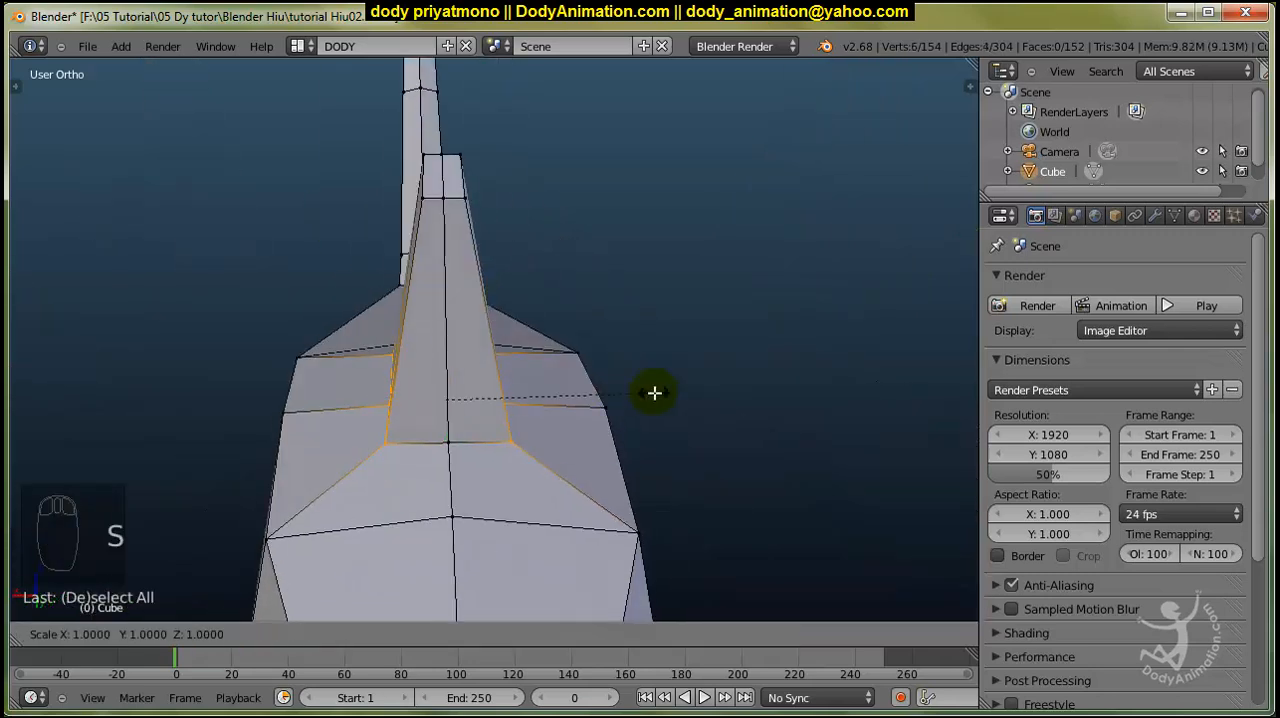
{"action": "key", "text": "x"}
{"action": "left_click", "coordinate": [568, 391]}
Select the six side vertices of the fin's tip and scale them narrower along the X axis.
{"action": "middle_click_drag", "start_coordinate": [503, 400], "coordinate": [760, 438]}
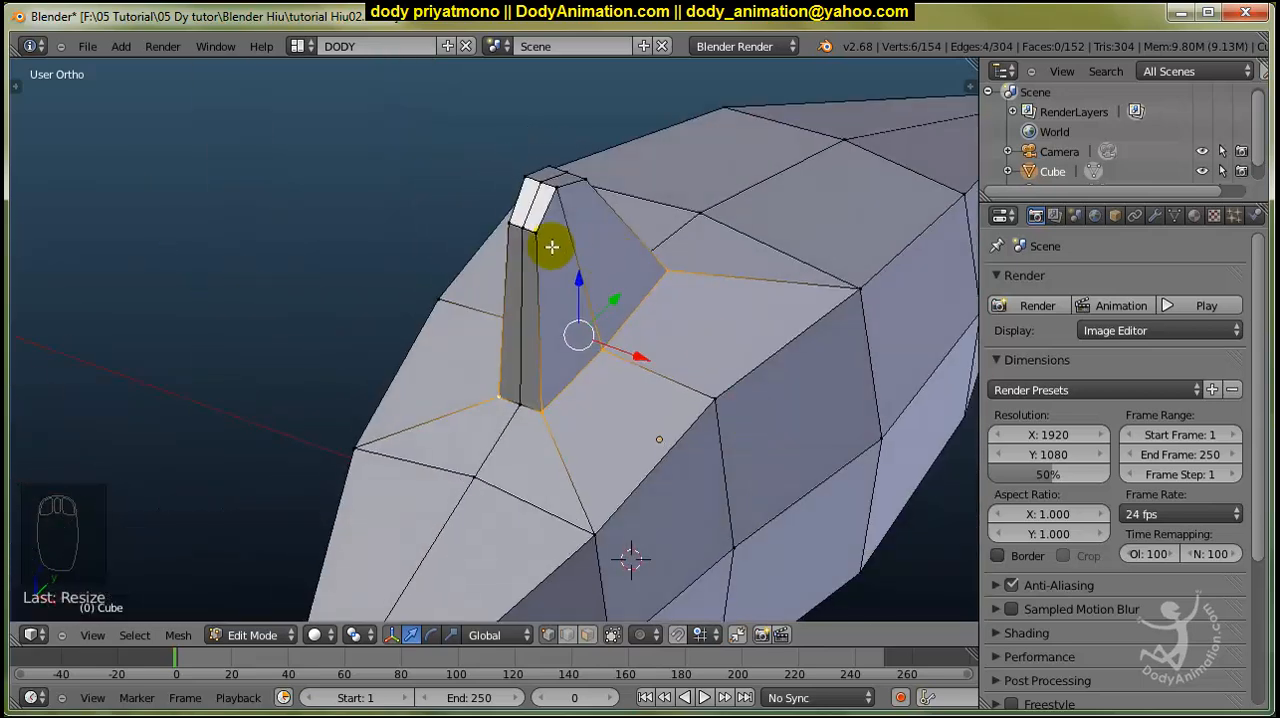
{"action": "right_click", "coordinate": [536, 228]}
{"action": "right_click", "coordinate": [557, 191], "text": "shift"}
{"action": "right_click", "coordinate": [582, 181], "text": "shift"}
{"action": "right_click", "coordinate": [549, 168], "text": "shift"}
{"action": "right_click", "coordinate": [527, 178], "text": "shift"}
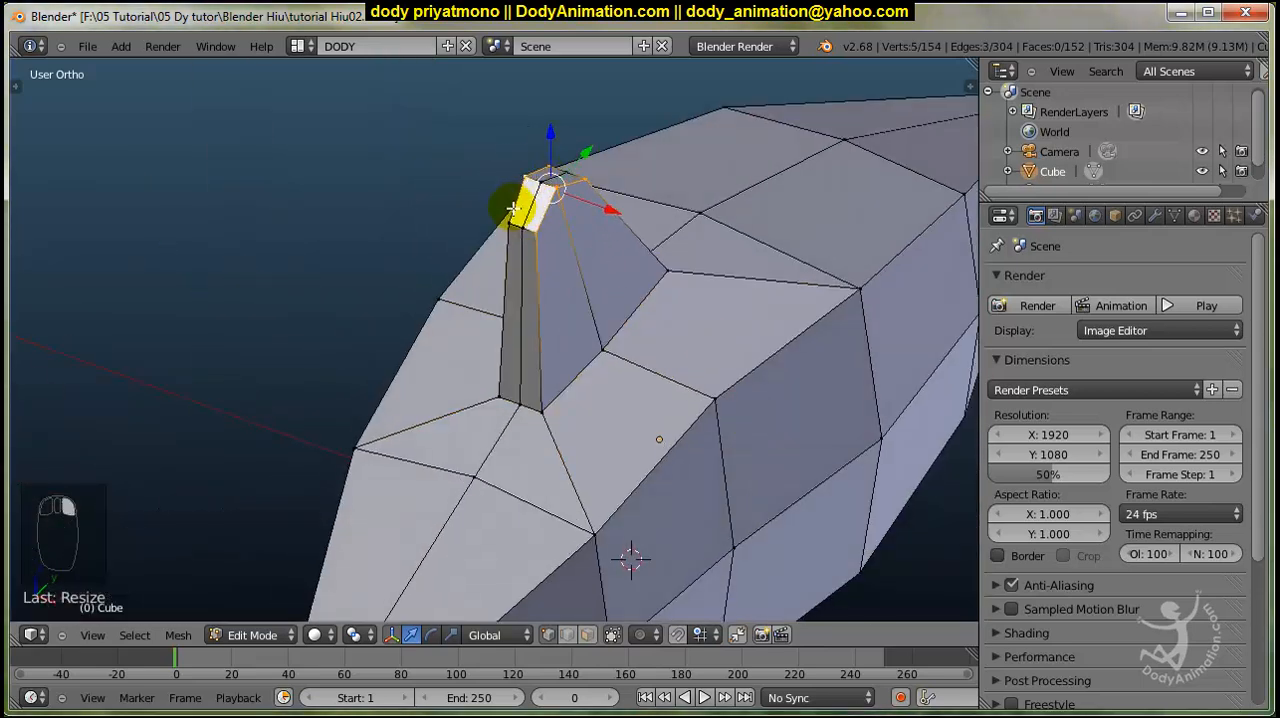
{"action": "right_click", "coordinate": [510, 222], "text": "shift"}
{"action": "scroll", "coordinate": [580, 256], "scroll_direction": "up", "scroll_amount": 2}
{"action": "middle_click_drag", "start_coordinate": [584, 258], "coordinate": [597, 347], "text": "shift"}
{"action": "key", "text": "s"}
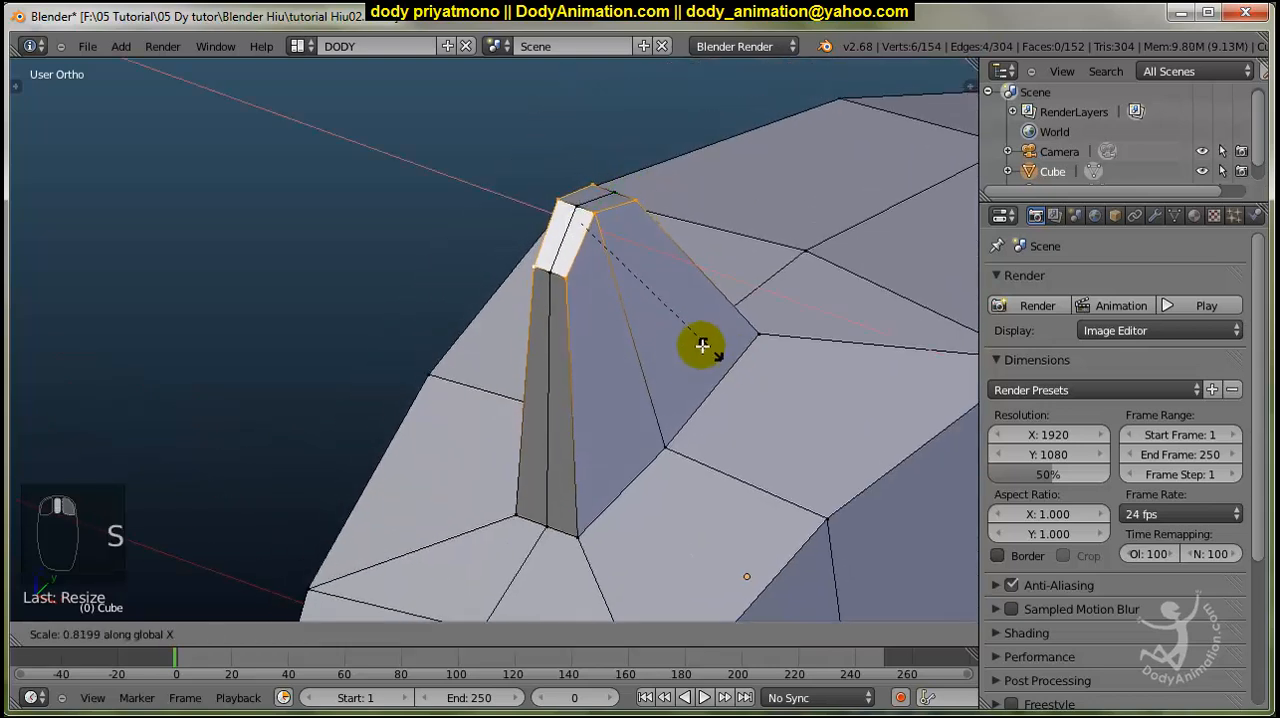
{"action": "left_click", "coordinate": [650, 325]}
In the wireframe right side view, add two evenly spaced loop cuts across the height of the dorsal fin.
{"action": "middle_click_drag", "start_coordinate": [802, 350], "coordinate": [680, 284]}
{"action": "key", "text": "KP_3"}
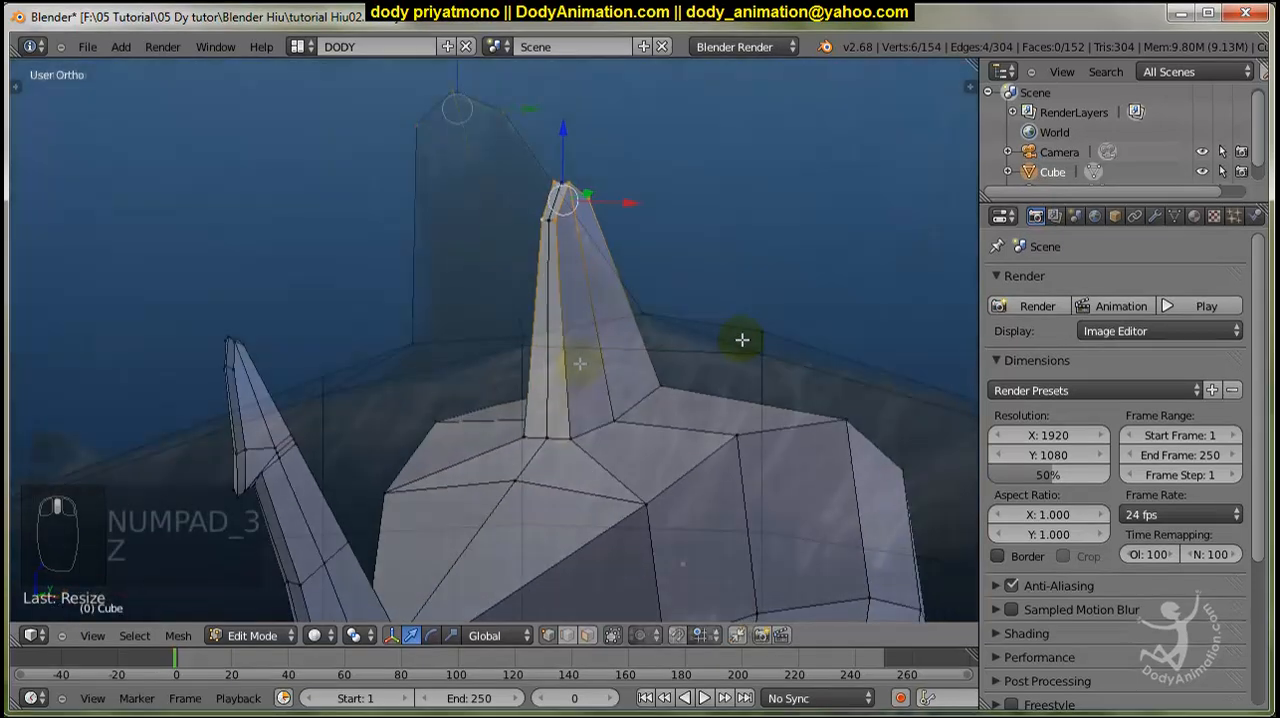
{"action": "key", "text": "z"}
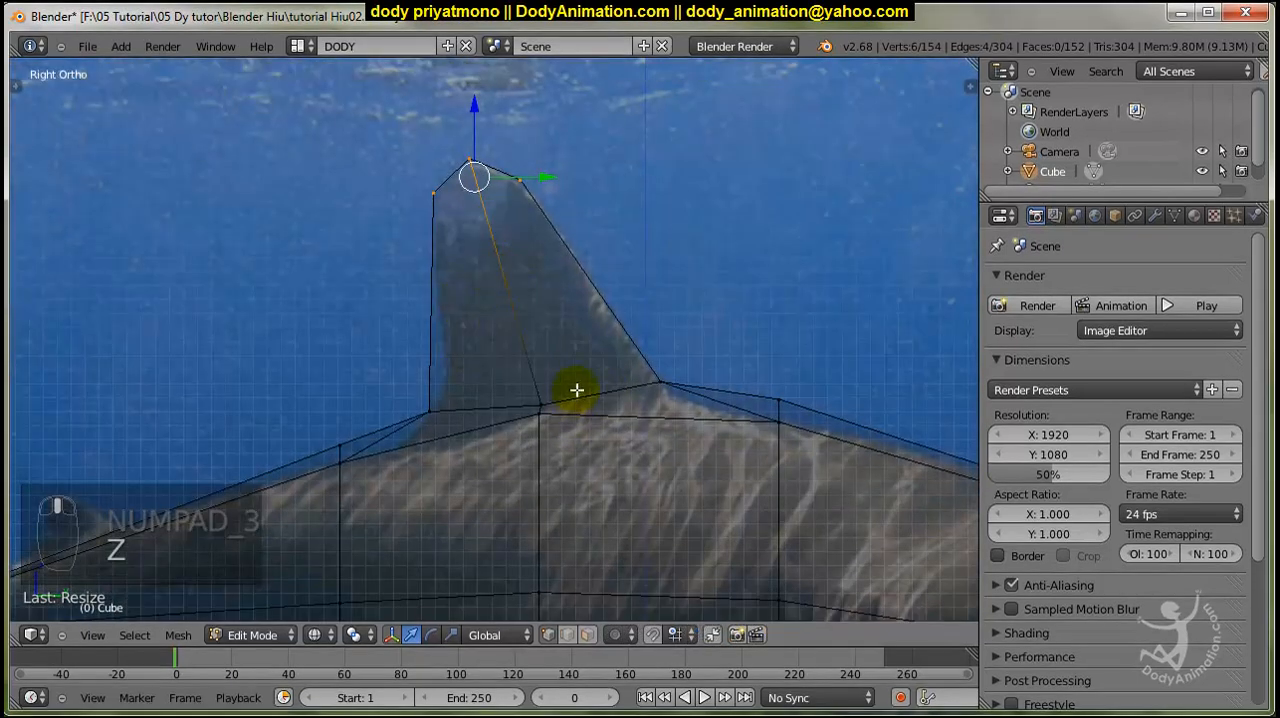
{"action": "key", "text": "ctrl+r"}
{"action": "scroll", "coordinate": [595, 317], "scroll_direction": "up", "scroll_amount": 1}
{"action": "left_click", "coordinate": [595, 317]}
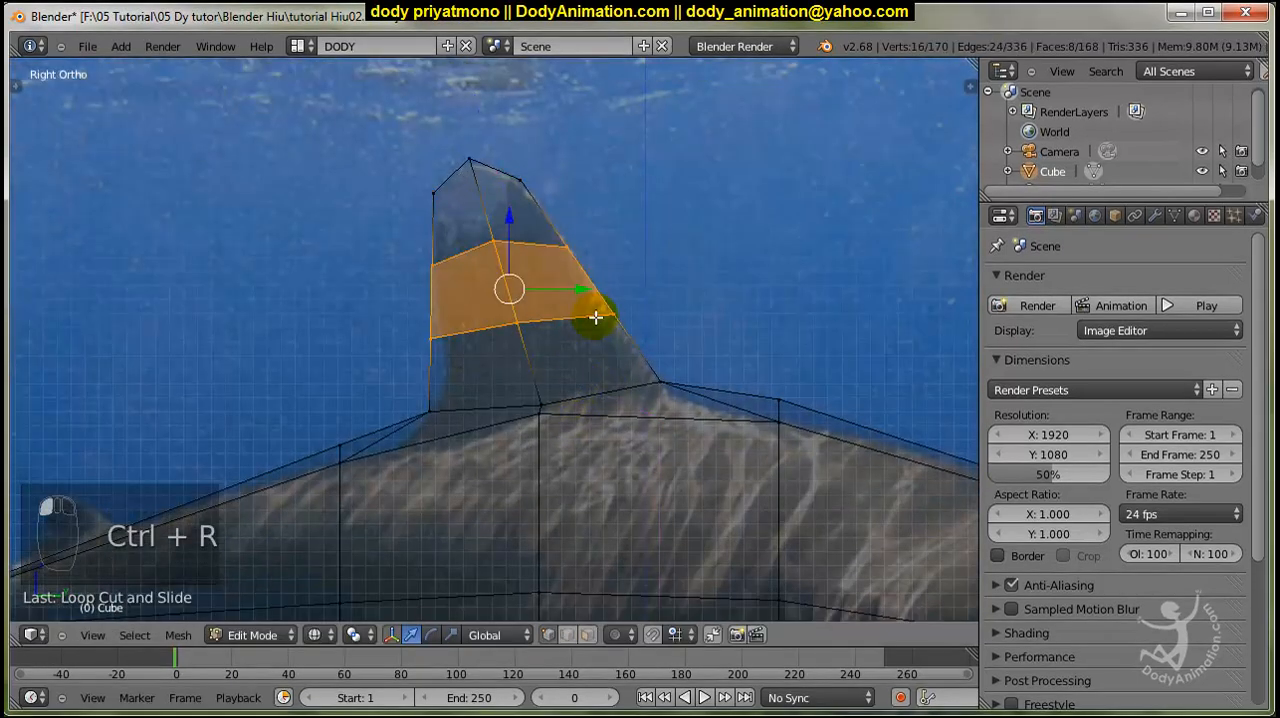
Move the rear vertices of the dorsal fin's lower loop cut forward and slightly down to follow the photo's trailing edge.
{"action": "key", "text": "a"}
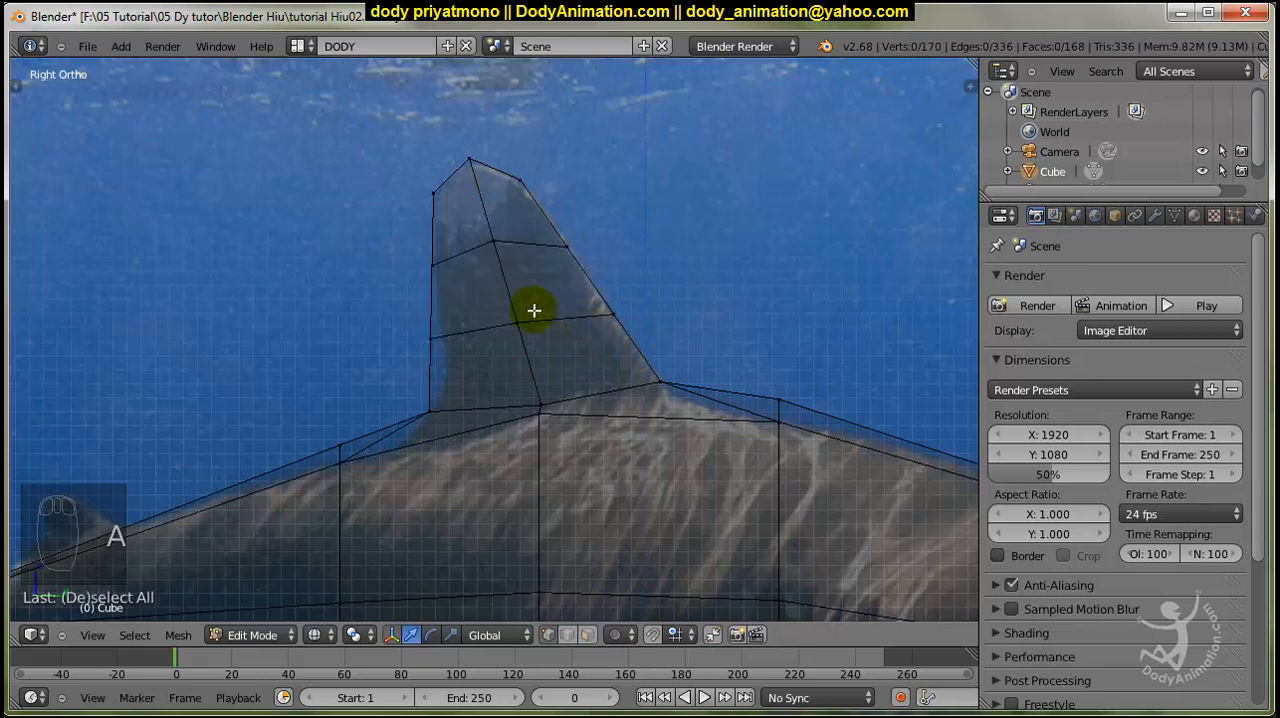
{"action": "key", "text": "b"}
{"action": "left_click_drag", "start_coordinate": [408, 322], "coordinate": [484, 367]}
{"action": "key", "text": "g"}
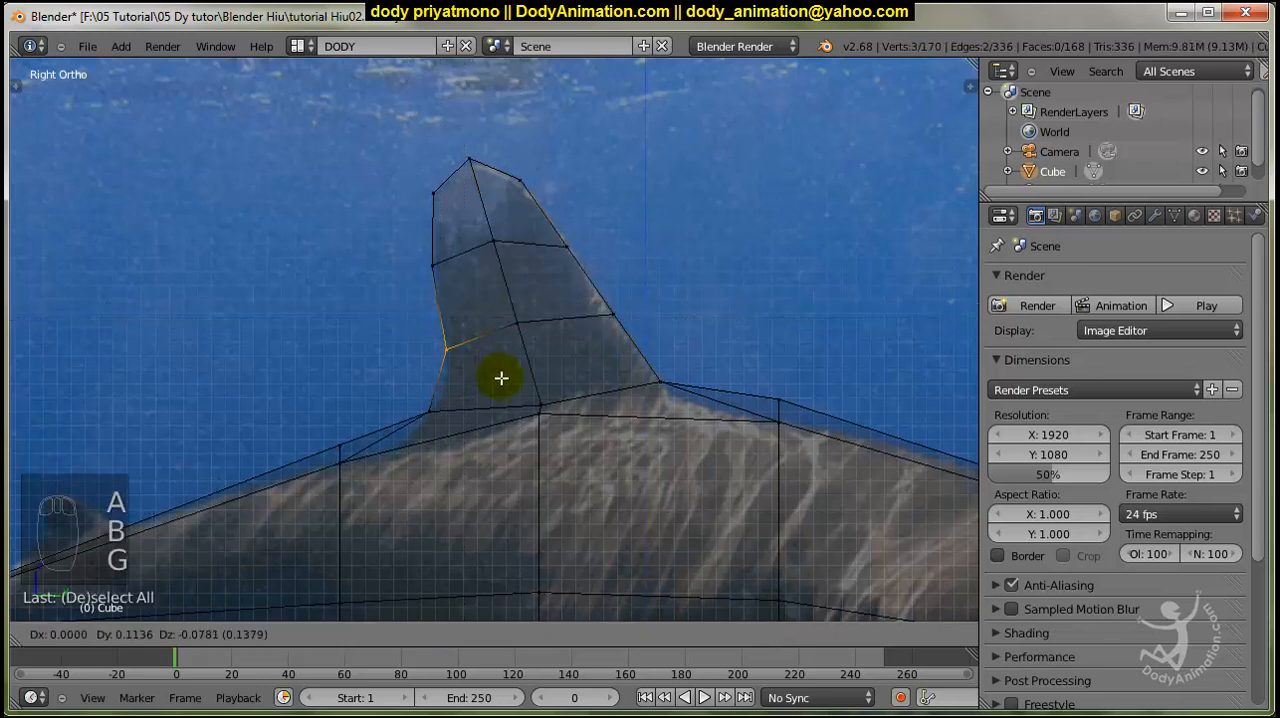
{"action": "left_click", "coordinate": [457, 311]}
Shift the rear vertices of the dorsal fin's upper loop cut slightly forward and down to the photo's outline.
{"action": "key", "text": "a"}
{"action": "key", "text": "b"}
{"action": "left_click_drag", "start_coordinate": [408, 256], "coordinate": [483, 288]}
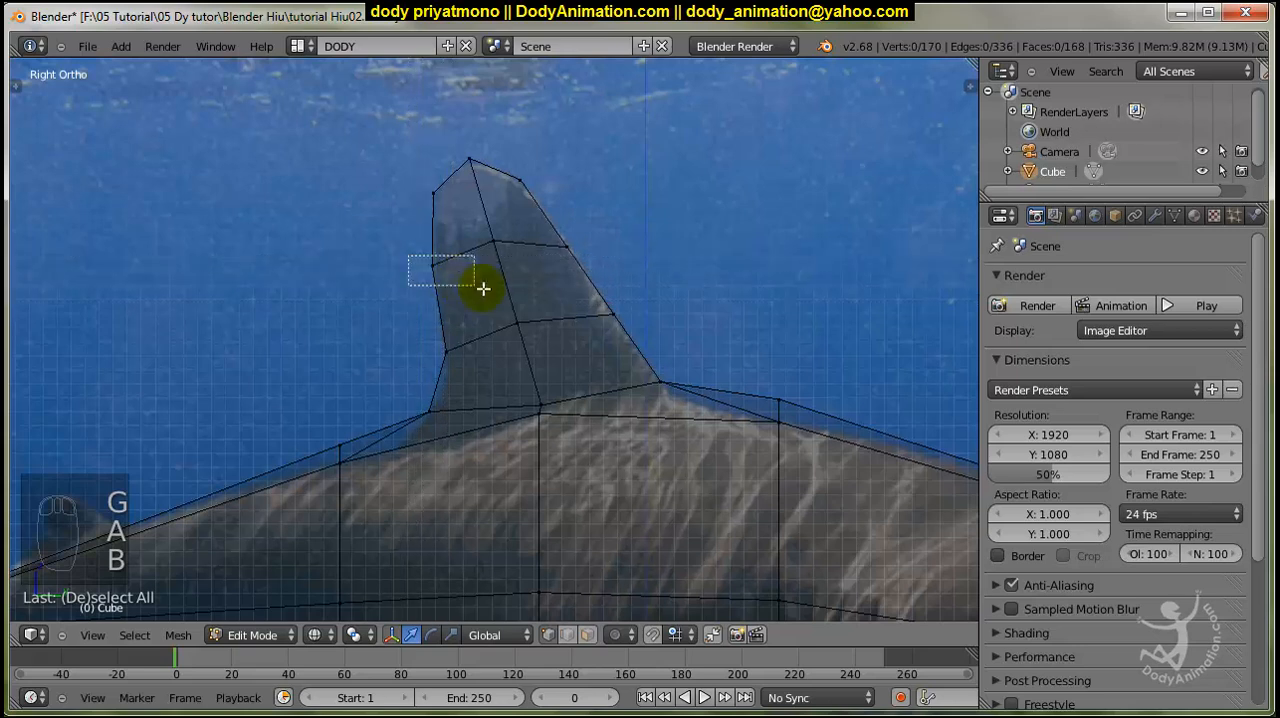
{"action": "key", "text": "g"}
{"action": "left_click", "coordinate": [490, 291]}
Move the front vertices of the dorsal fin's lower loop cut slightly forward and down along the leading edge.
{"action": "key", "text": "a"}
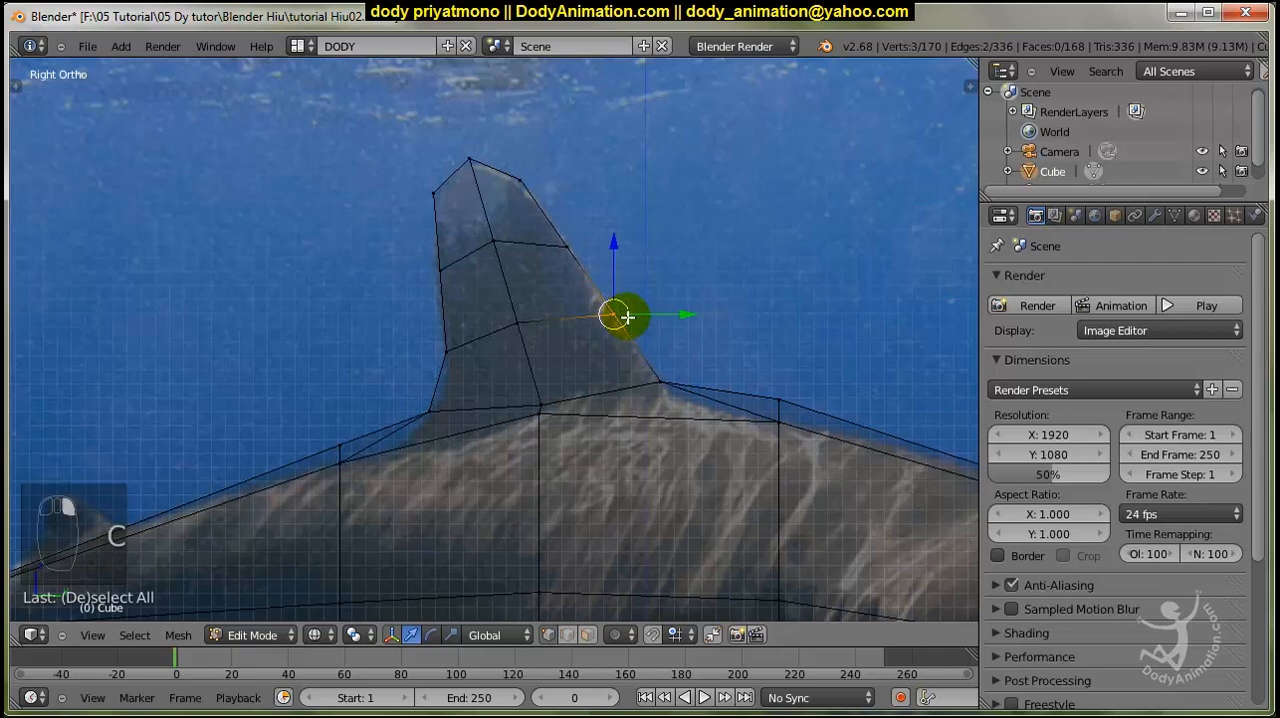
{"action": "key", "text": "g"}
{"action": "left_click", "coordinate": [640, 330]}
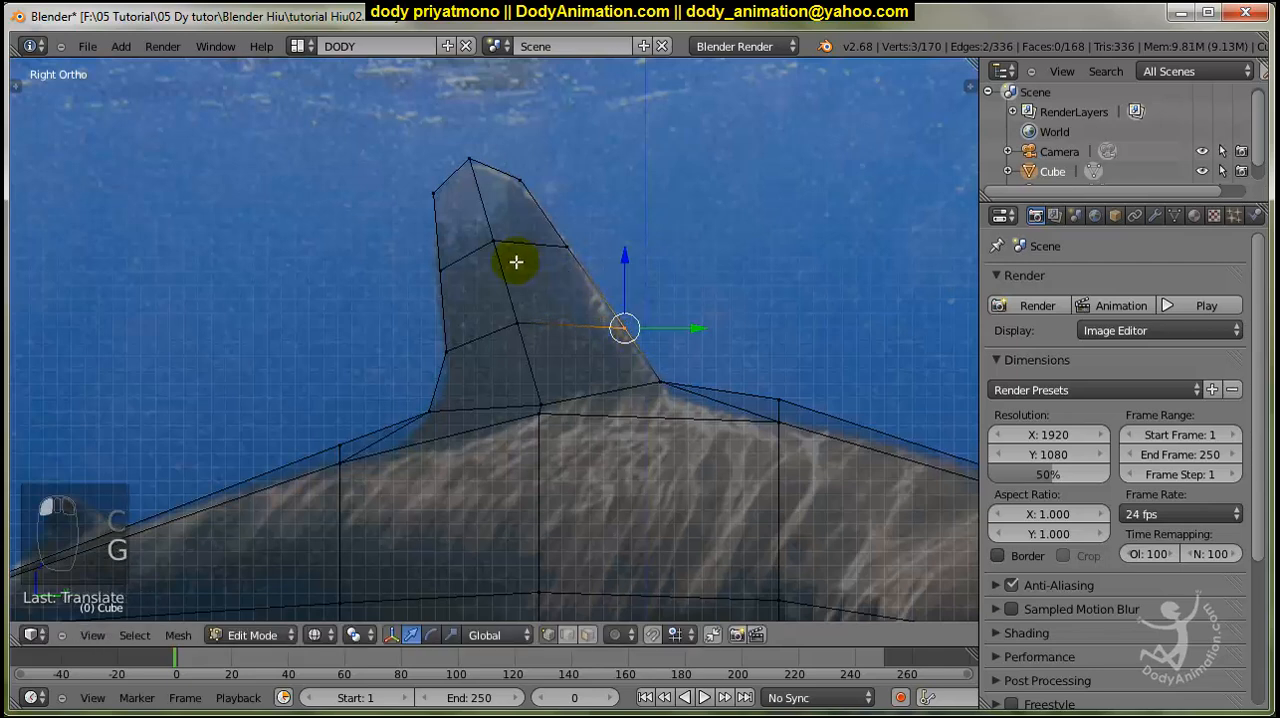
Select the four middle vertices of both dorsal fin loop cuts, lower them slightly to even out the loops, and deselect everything.
{"action": "key", "text": "c"}
{"action": "left_click_drag", "start_coordinate": [506, 252], "coordinate": [538, 353]}
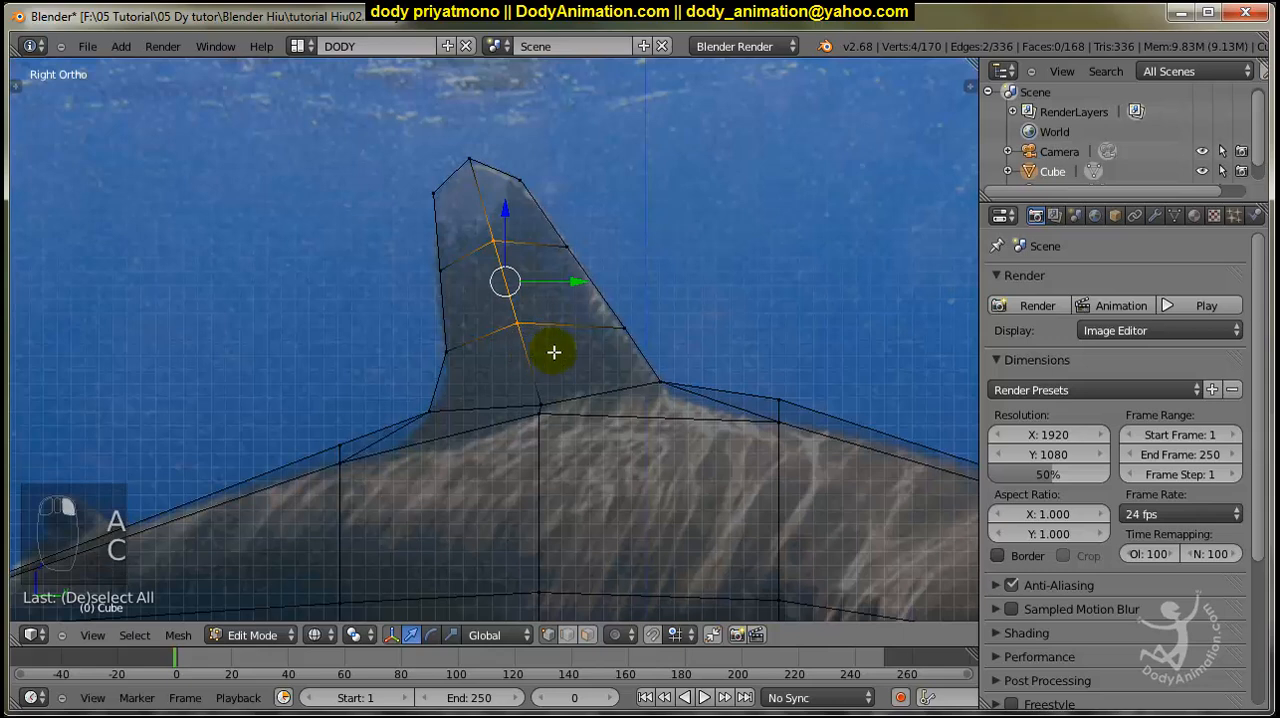
{"action": "key", "text": "g"}
{"action": "left_click", "coordinate": [559, 368]}
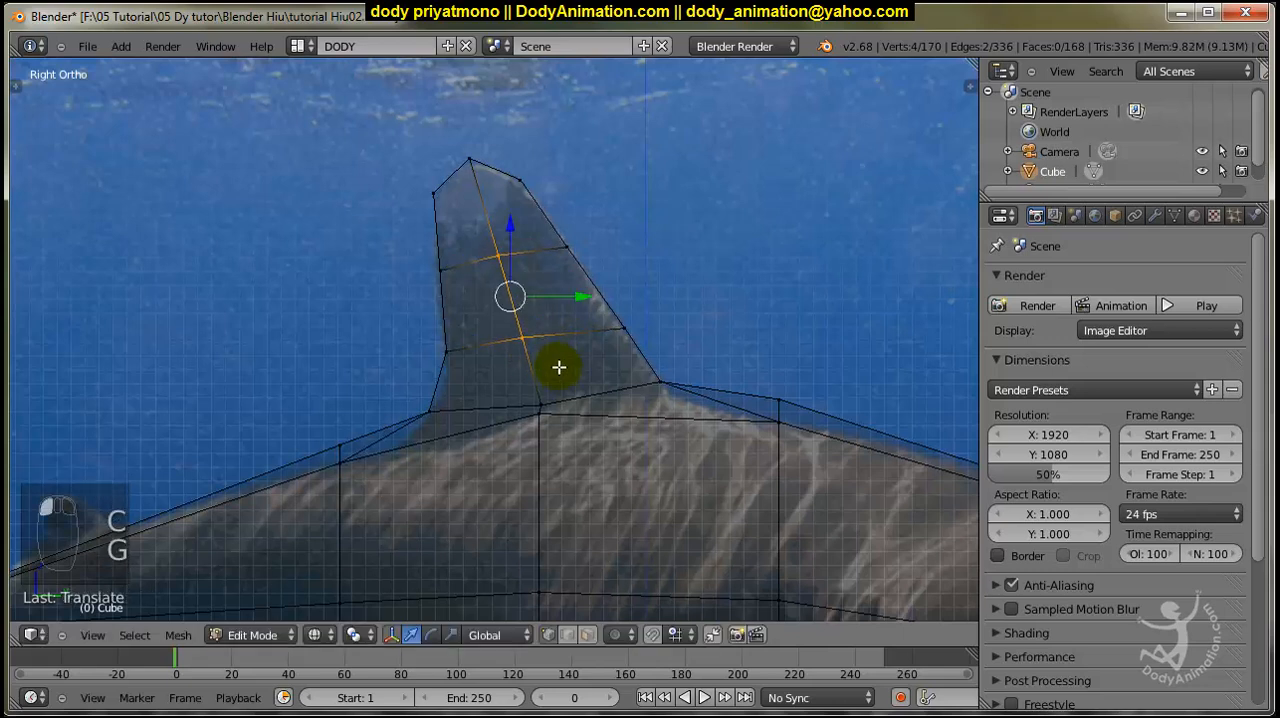
{"action": "key", "text": "s"}
{"action": "left_click", "coordinate": [581, 350]}
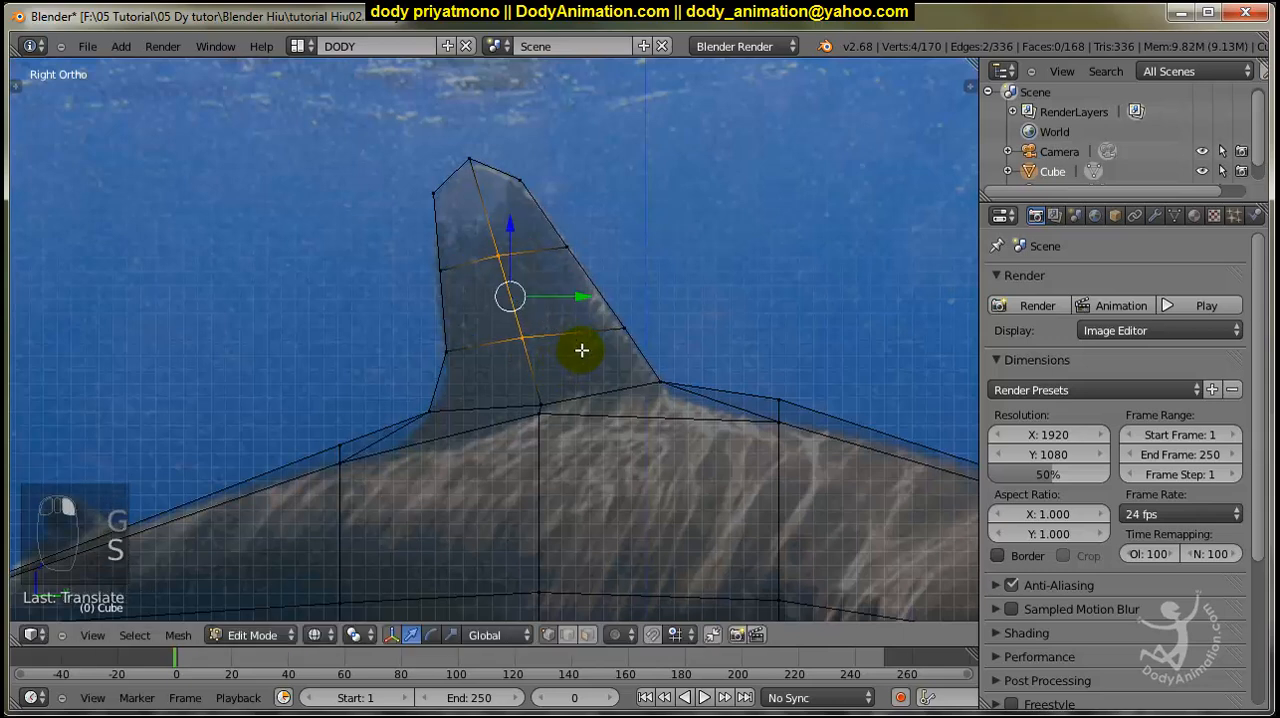
{"action": "key", "text": "a"}
Examine the shark's body in solid and wireframe views and compare it with the photo around the pectoral fin.
{"action": "scroll", "coordinate": [608, 340], "scroll_direction": "down", "scroll_amount": 3}
{"action": "key", "text": "z"}
{"action": "middle_click_drag", "start_coordinate": [654, 344], "coordinate": [686, 394]}
{"action": "scroll", "coordinate": [691, 373], "scroll_direction": "down", "scroll_amount": 3}
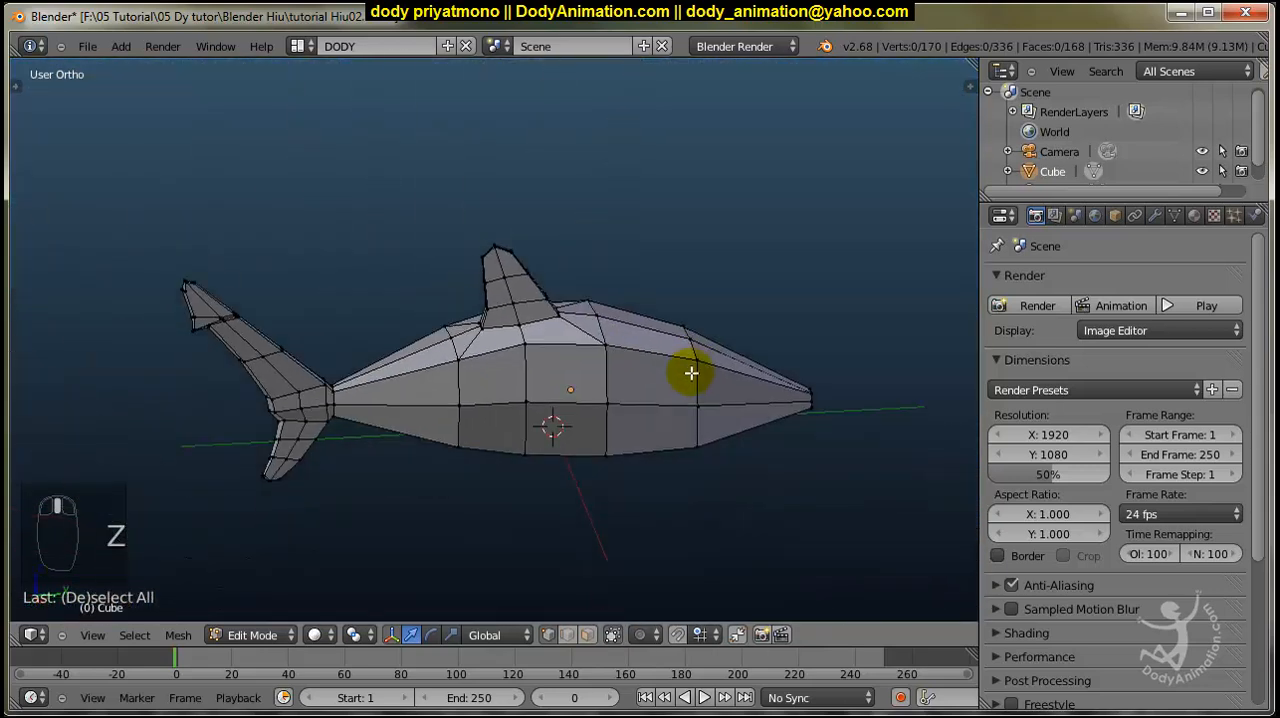
{"action": "key", "text": "KP_3"}
{"action": "key", "text": "z"}
{"action": "scroll", "coordinate": [540, 403], "scroll_direction": "up", "scroll_amount": 4}
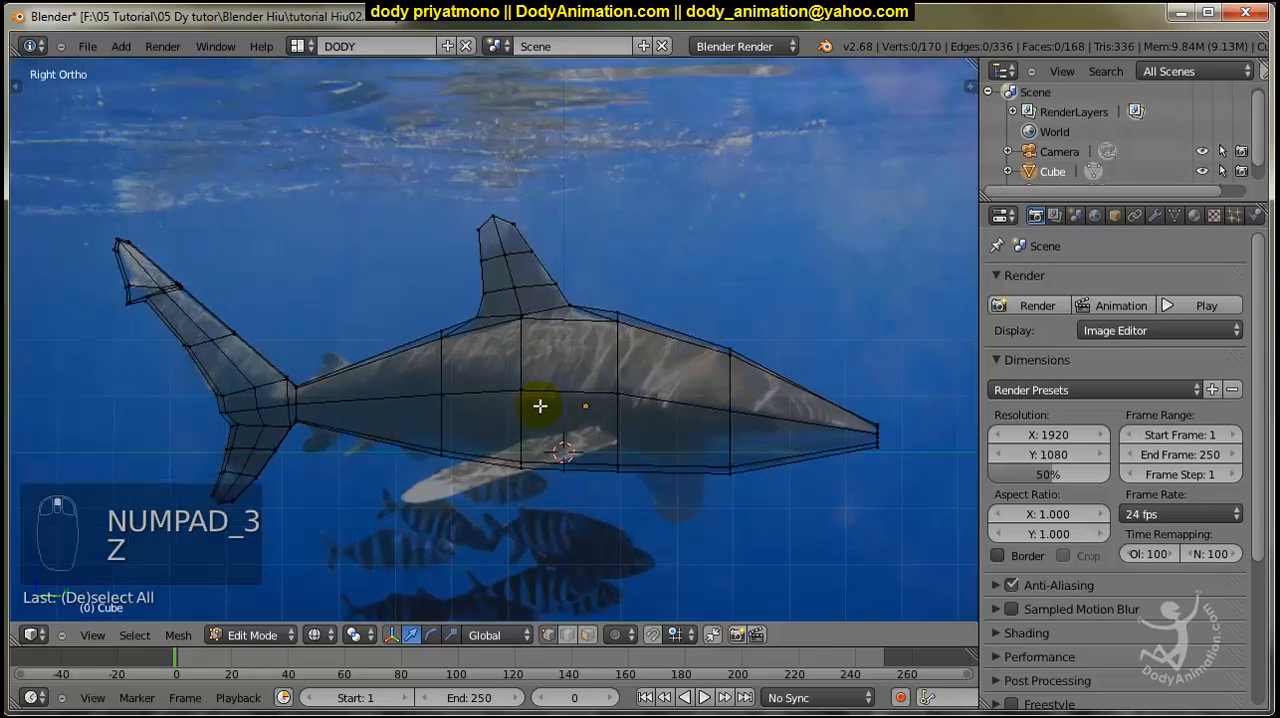
{"action": "middle_click_drag", "start_coordinate": [580, 395], "coordinate": [588, 349], "text": "shift"}
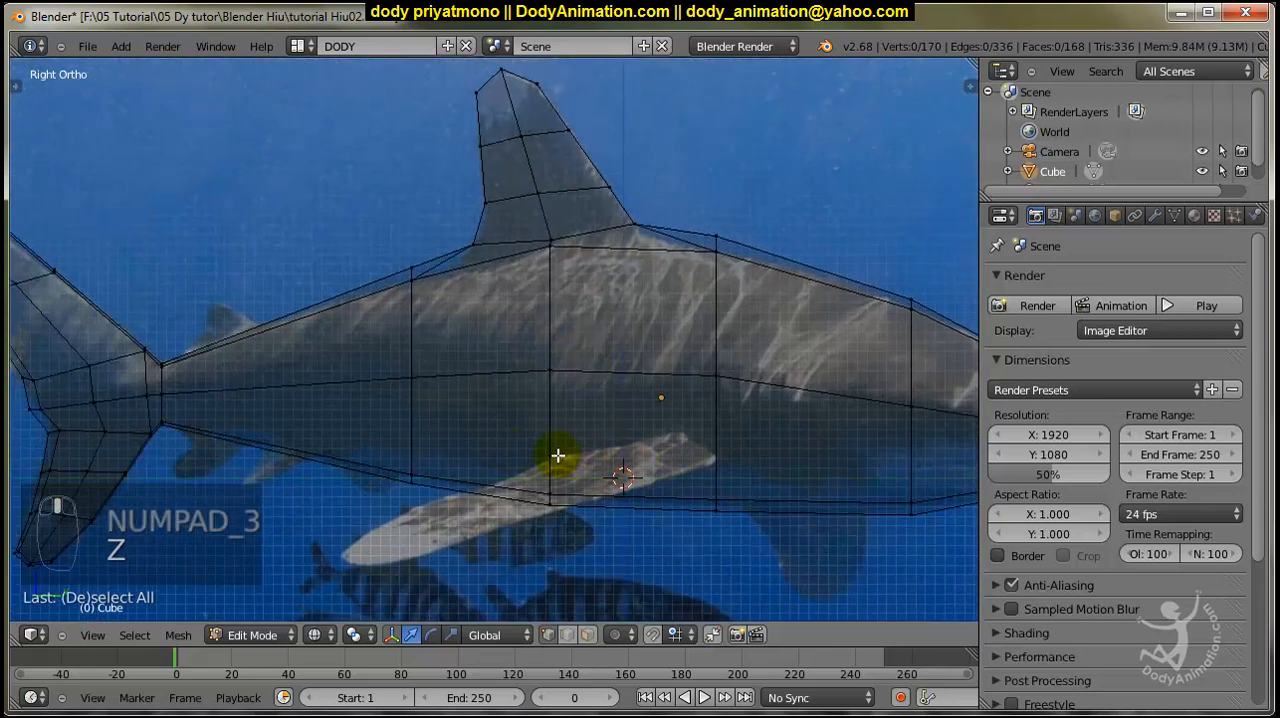
{"action": "middle_click_drag", "start_coordinate": [667, 424], "coordinate": [554, 449]}
{"action": "key", "text": "z"}
{"action": "scroll", "coordinate": [554, 449], "scroll_direction": "down", "scroll_amount": 3}
{"action": "key", "text": "z"}
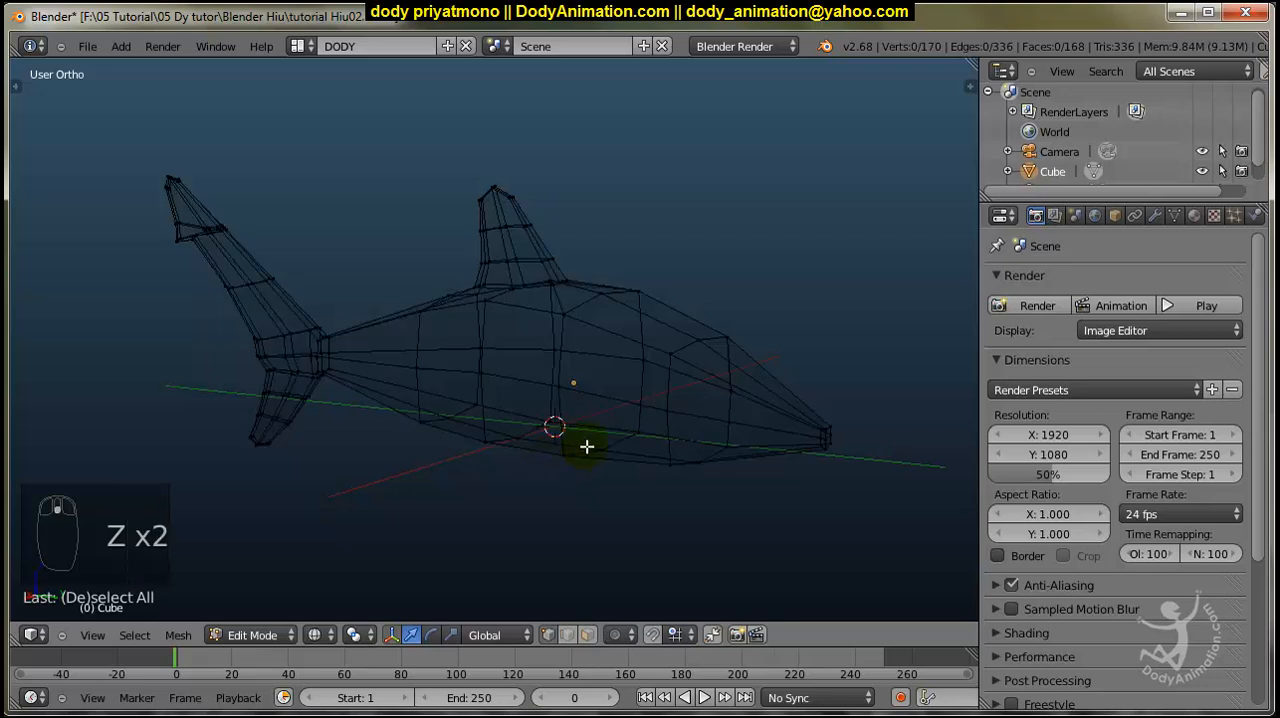
{"action": "key", "text": "KP_3"}
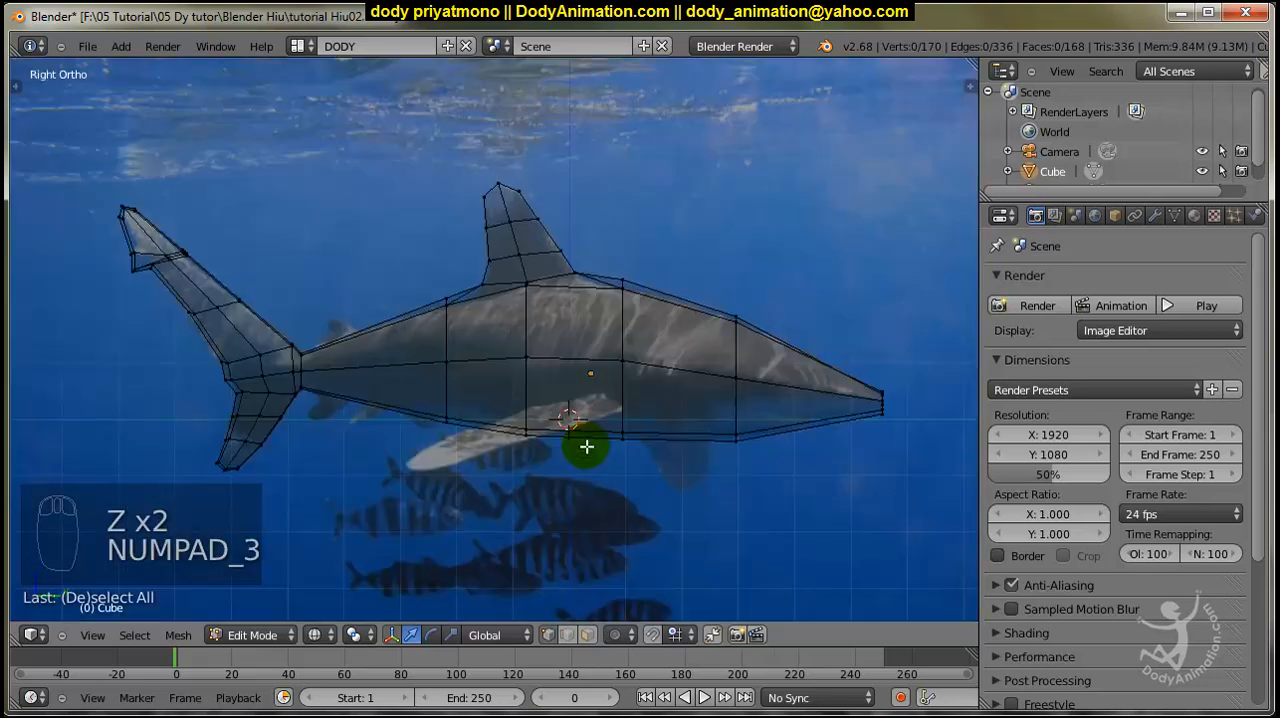
In face select mode, select the lower side face of the body that covers the pectoral fin's root in the photo.
{"action": "middle_click_drag", "start_coordinate": [587, 446], "coordinate": [471, 449]}
{"action": "key", "text": "z"}
{"action": "scroll", "coordinate": [471, 449], "scroll_direction": "up", "scroll_amount": 3}
{"action": "scroll", "coordinate": [578, 407], "scroll_direction": "down", "scroll_amount": 3}
{"action": "middle_click_drag", "start_coordinate": [577, 406], "coordinate": [604, 533]}
{"action": "scroll", "coordinate": [580, 410], "scroll_direction": "up", "scroll_amount": 4}
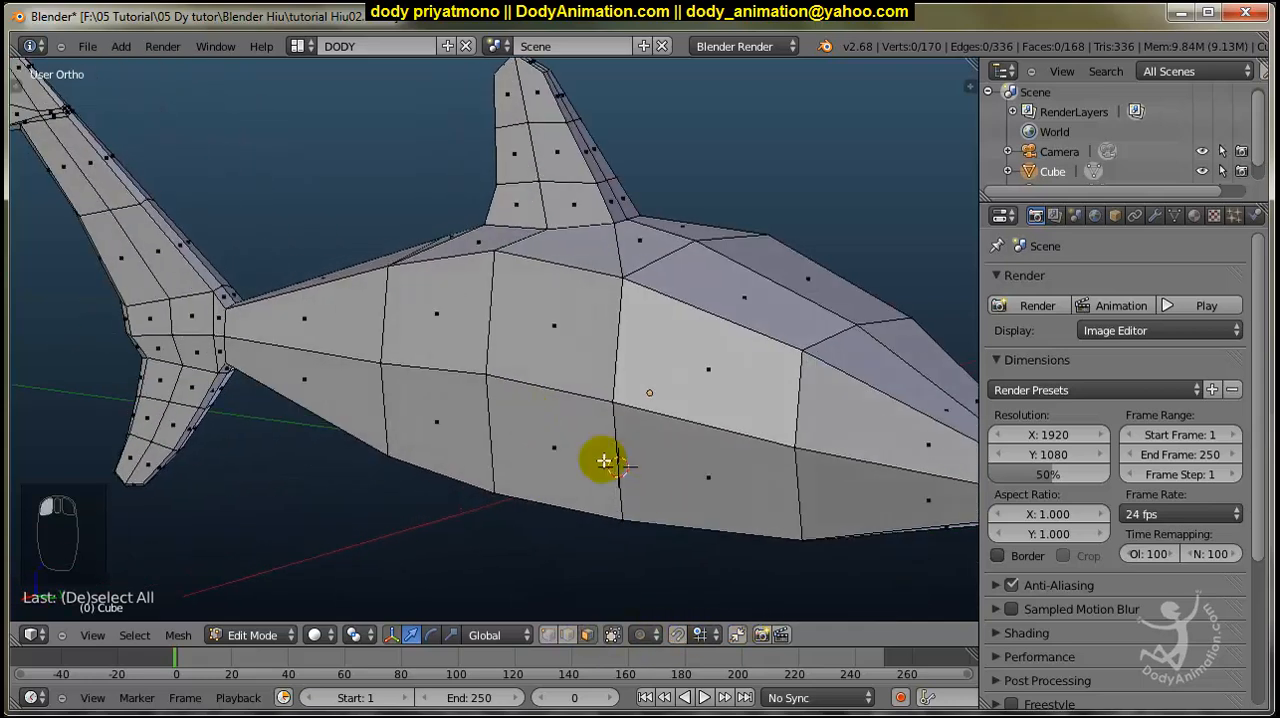
{"action": "right_click", "coordinate": [530, 450]}
{"action": "middle_click_drag", "start_coordinate": [523, 449], "coordinate": [600, 426]}
{"action": "key", "text": "KP_3"}
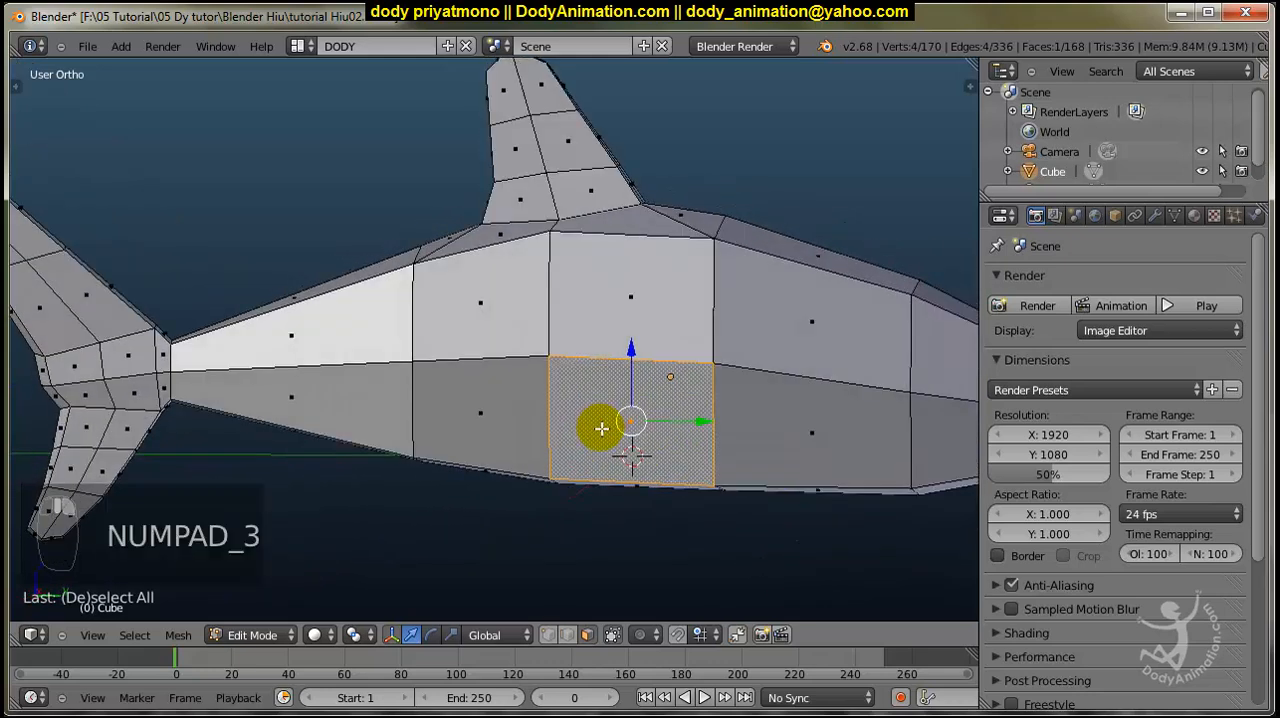
{"action": "key", "text": "z"}
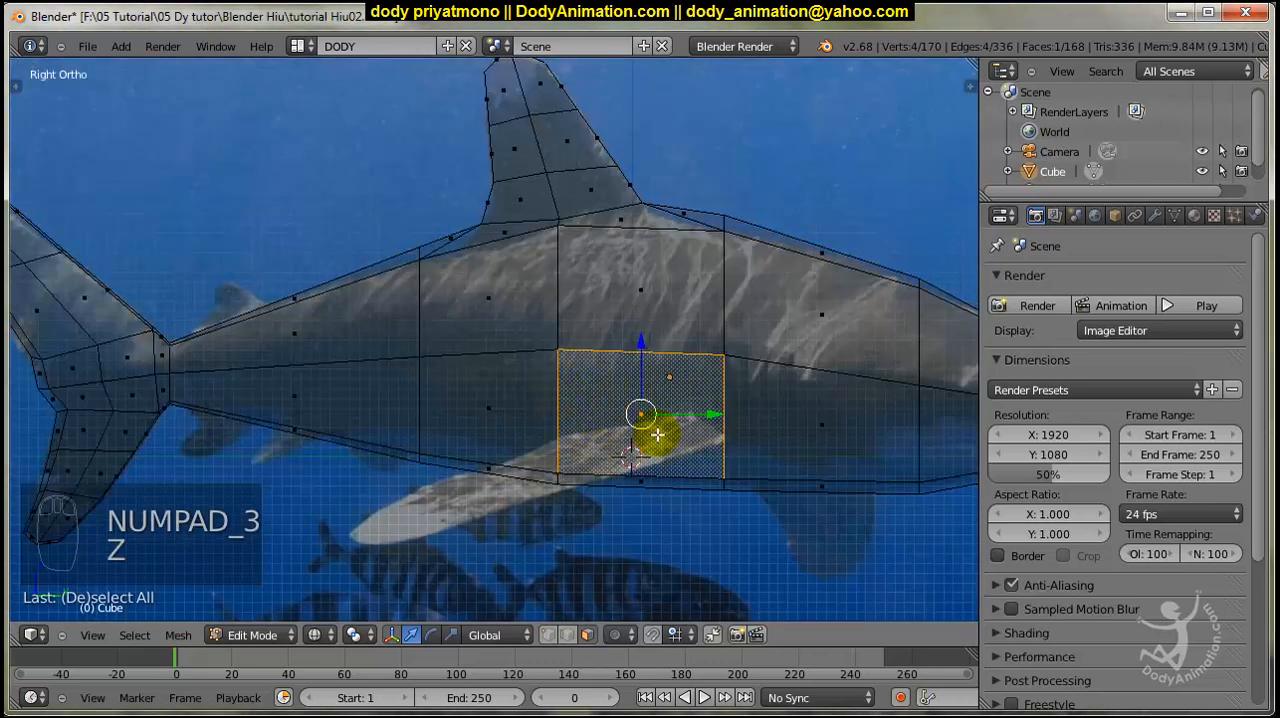
Extrude the selected side face and scale it smaller to start the pectoral fin's base.
{"action": "key", "text": "z"}
{"action": "mouse_move", "coordinate": [608, 409]}
{"action": "middle_mouse_down"}
{"action": "mouse_move", "coordinate": [589, 477]}
{"action": "mouse_move", "coordinate": [617, 401]}
{"action": "mouse_move", "coordinate": [826, 403]}
{"action": "mouse_move", "coordinate": [822, 347]}
{"action": "middle_mouse_up"}
{"action": "scroll", "coordinate": [617, 401], "scroll_direction": "up", "scroll_amount": 2}
{"action": "key", "text": "e"}
{"action": "left_click", "coordinate": [670, 398]}
{"action": "key", "text": "s"}
{"action": "left_click", "coordinate": [751, 403]}
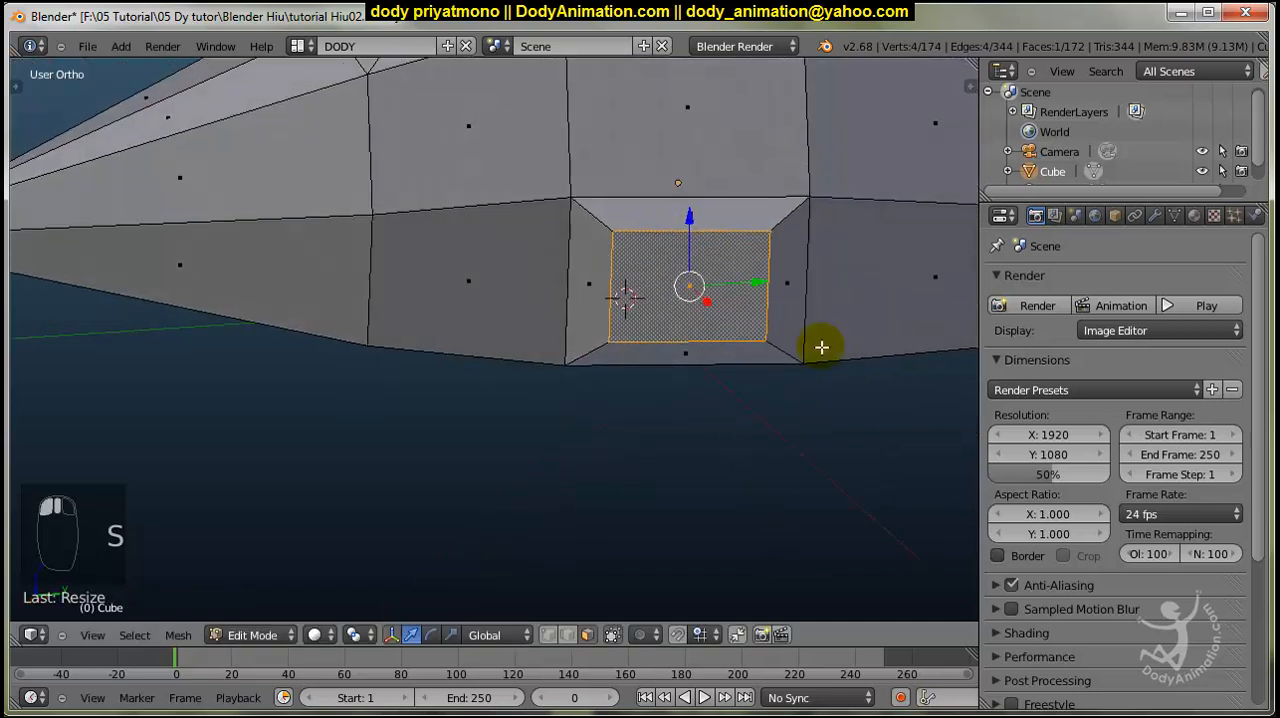
Flatten the pectoral fin's base face along the Z axis and move it down.
{"action": "key", "text": "s"}
{"action": "key", "text": "z"}
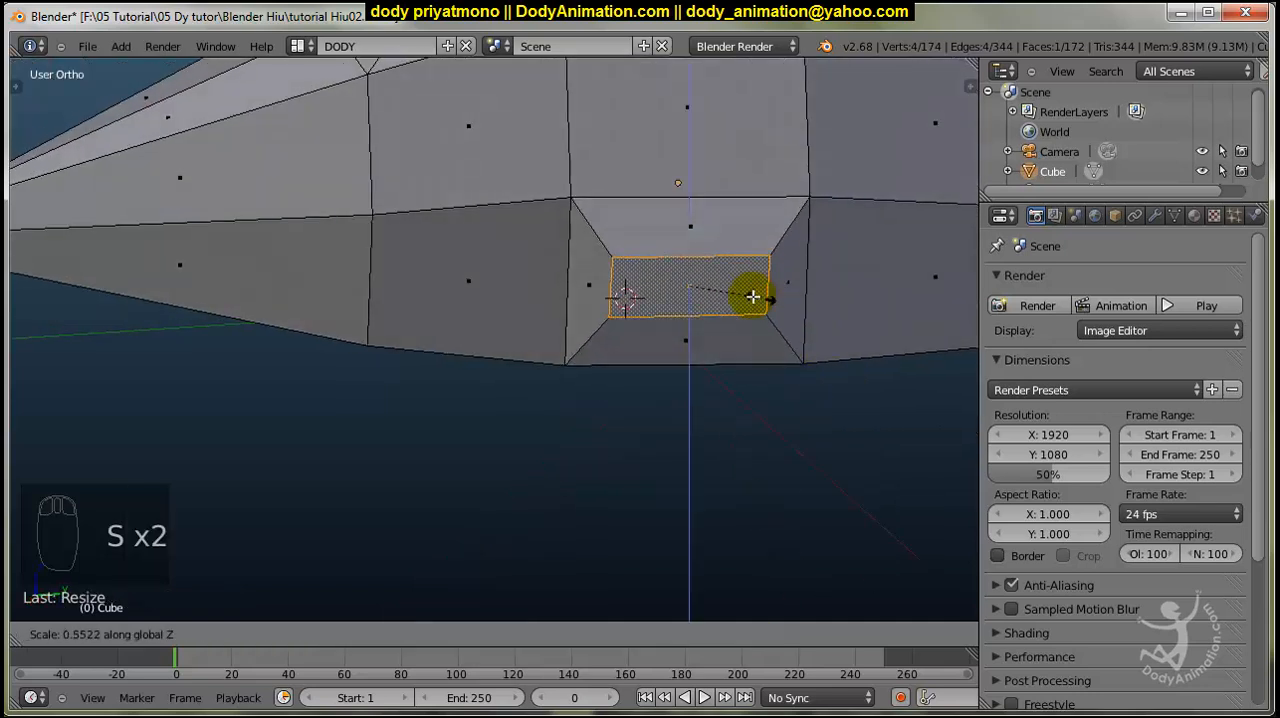
{"action": "left_click", "coordinate": [736, 289]}
{"action": "middle_click_drag", "start_coordinate": [736, 289], "coordinate": [757, 263]}
{"action": "left_click_drag", "start_coordinate": [666, 220], "coordinate": [677, 271]}
In the wireframe right side view, widen the base face along the Y axis and align it with the photo's pectoral fin root.
{"action": "key", "text": "KP_3"}
{"action": "key", "text": "z"}
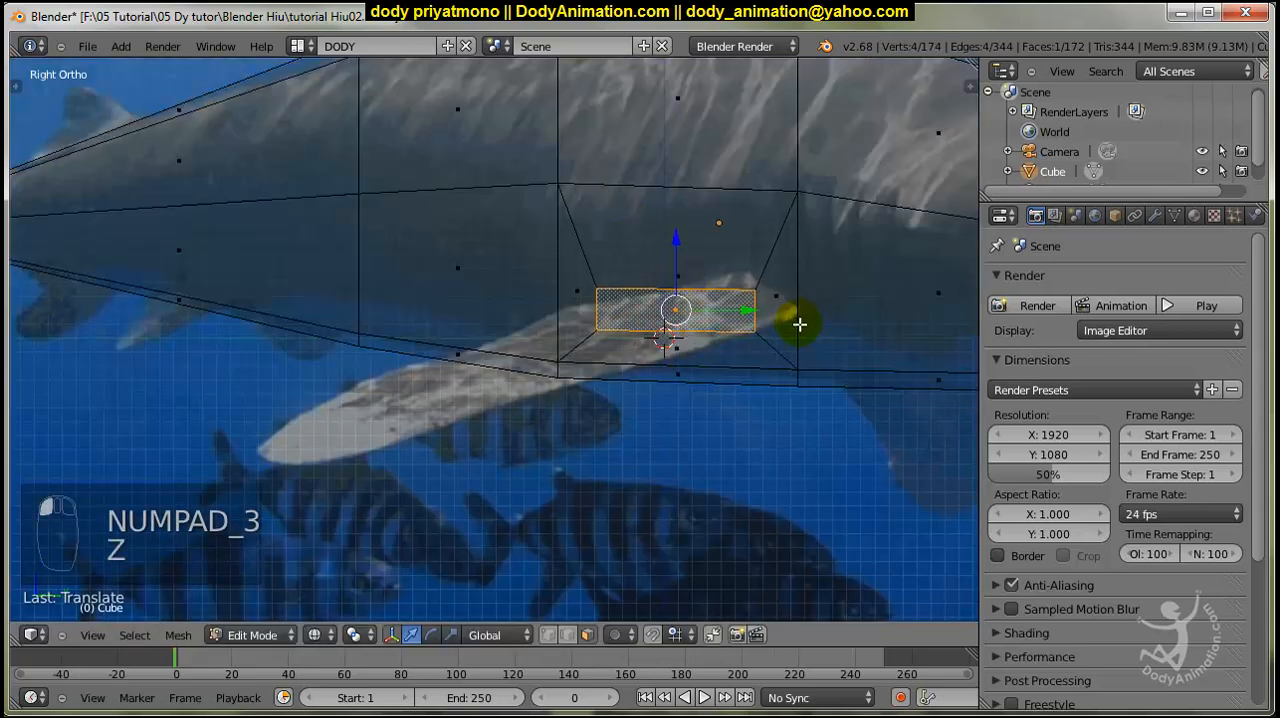
{"action": "key", "text": "s"}
{"action": "key", "text": "y"}
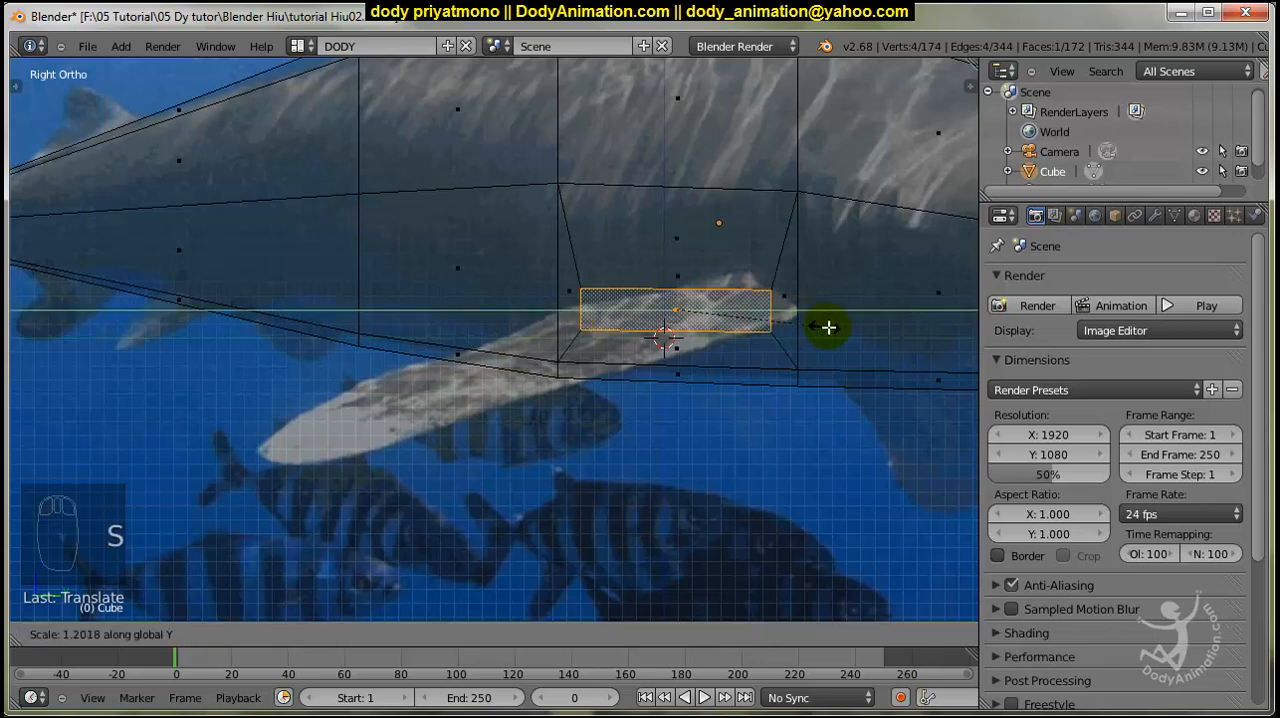
{"action": "left_click", "coordinate": [839, 327]}
{"action": "left_click_drag", "start_coordinate": [740, 314], "coordinate": [747, 310]}
Extrude the base face outward from the body to form the length of the pectoral fin.
{"action": "key", "text": "z"}
{"action": "mouse_move", "coordinate": [743, 314]}
{"action": "middle_mouse_down"}
{"action": "mouse_move", "coordinate": [686, 366]}
{"action": "mouse_move", "coordinate": [586, 394]}
{"action": "mouse_move", "coordinate": [681, 374]}
{"action": "middle_mouse_up"}
{"action": "key", "text": "e"}
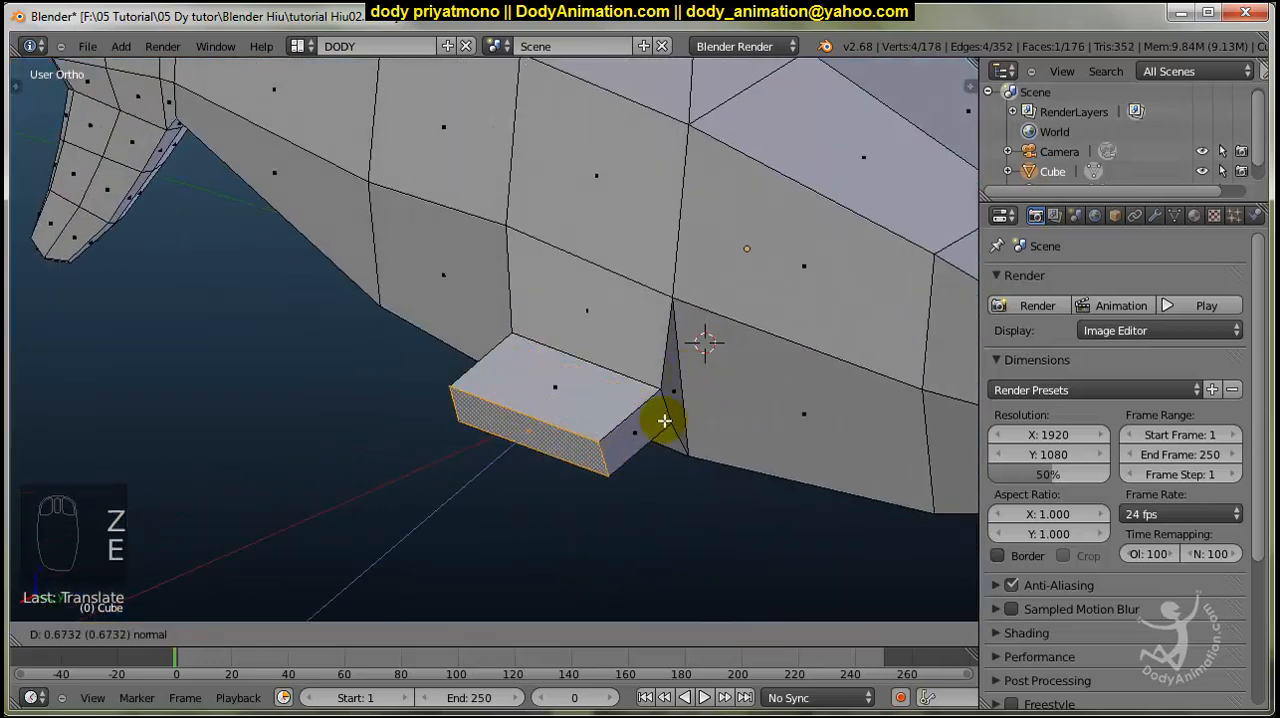
{"action": "left_click", "coordinate": [498, 491]}
{"action": "middle_click_drag", "start_coordinate": [498, 491], "coordinate": [785, 444]}
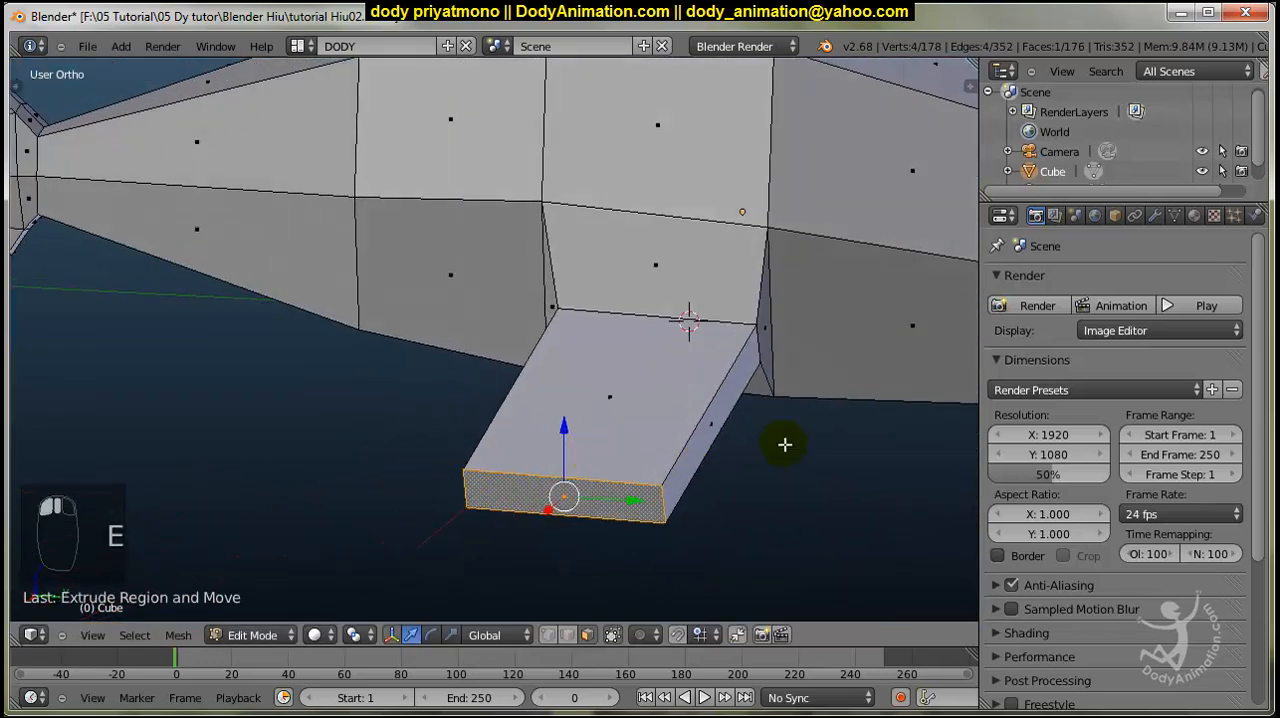
Scale the pectoral fin's end face thinner along the Z axis and narrower along the Y axis to taper the tip.
{"action": "key", "text": "s"}
{"action": "key", "text": "z"}
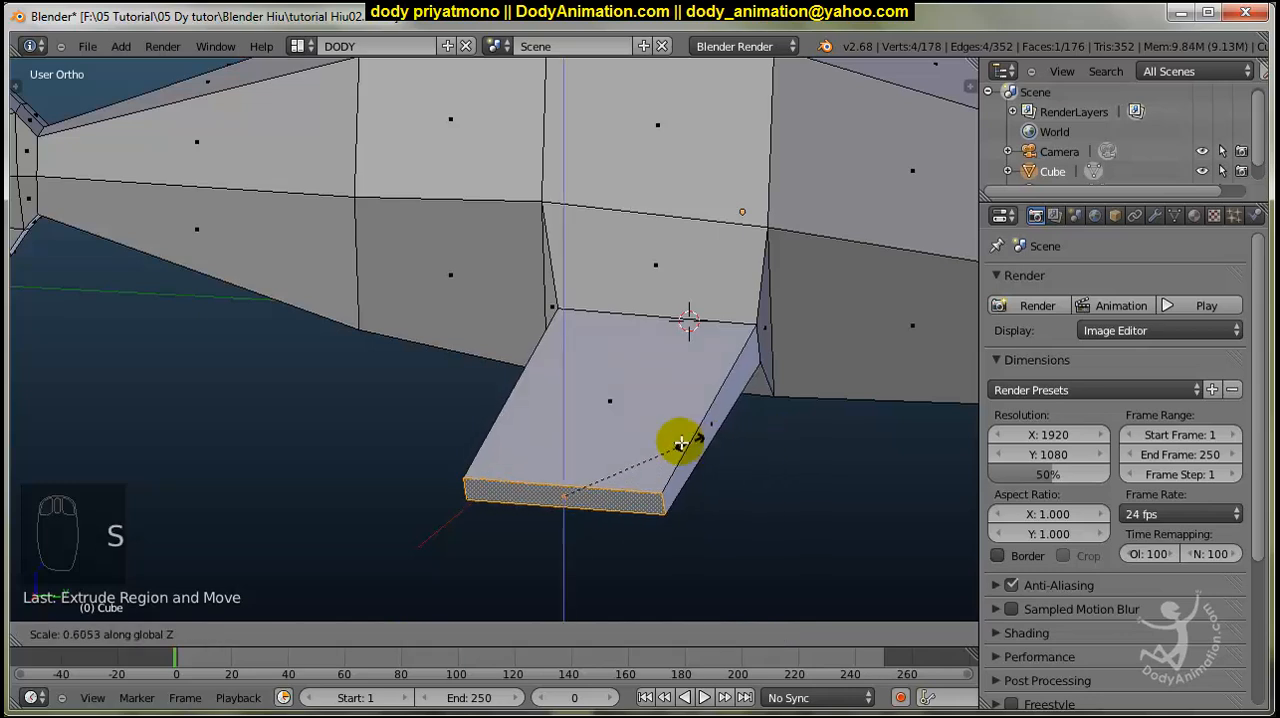
{"action": "left_click", "coordinate": [610, 452]}
{"action": "middle_click_drag", "start_coordinate": [716, 462], "coordinate": [731, 466]}
{"action": "key", "text": "s"}
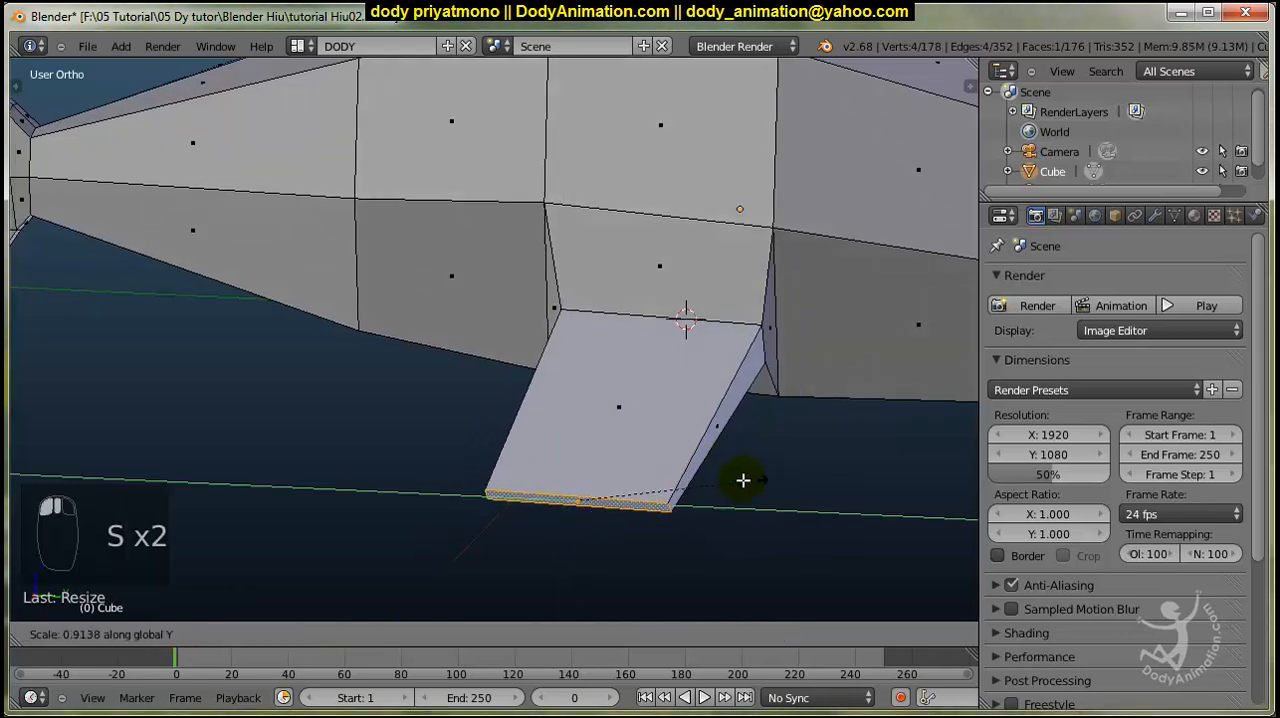
{"action": "left_click", "coordinate": [647, 497]}
{"action": "middle_click_drag", "start_coordinate": [625, 527], "coordinate": [682, 511]}
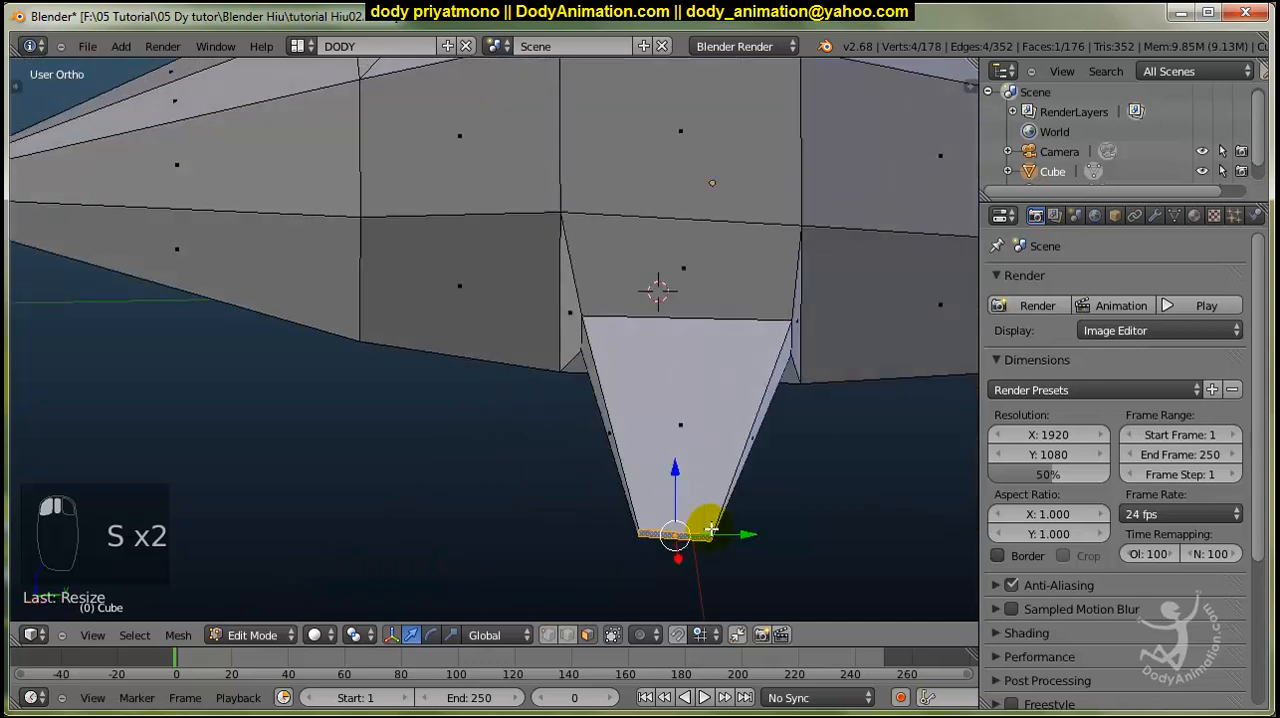
Move the pectoral fin's tip back along the Y axis and adjust its height along Z, checking against the side photo.
{"action": "left_click_drag", "start_coordinate": [722, 533], "coordinate": [473, 525]}
{"action": "middle_click_drag", "start_coordinate": [583, 521], "coordinate": [397, 470]}
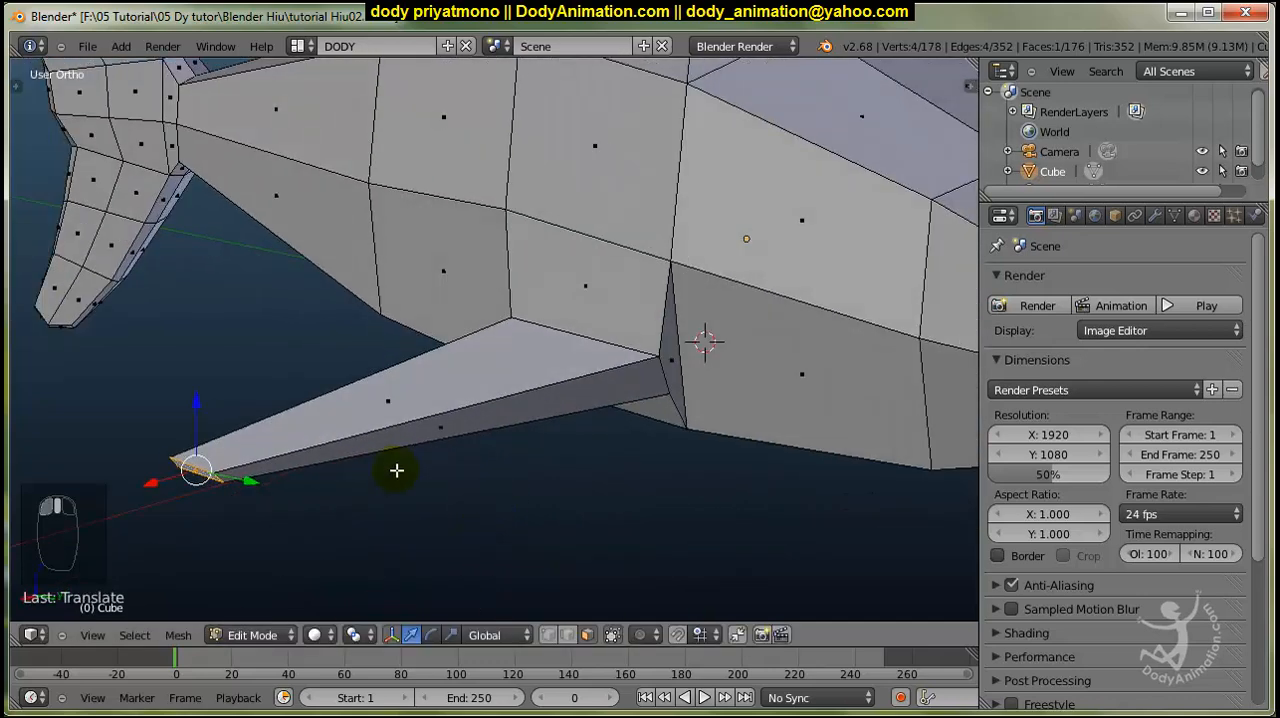
{"action": "middle_click_drag", "start_coordinate": [196, 432], "coordinate": [554, 383]}
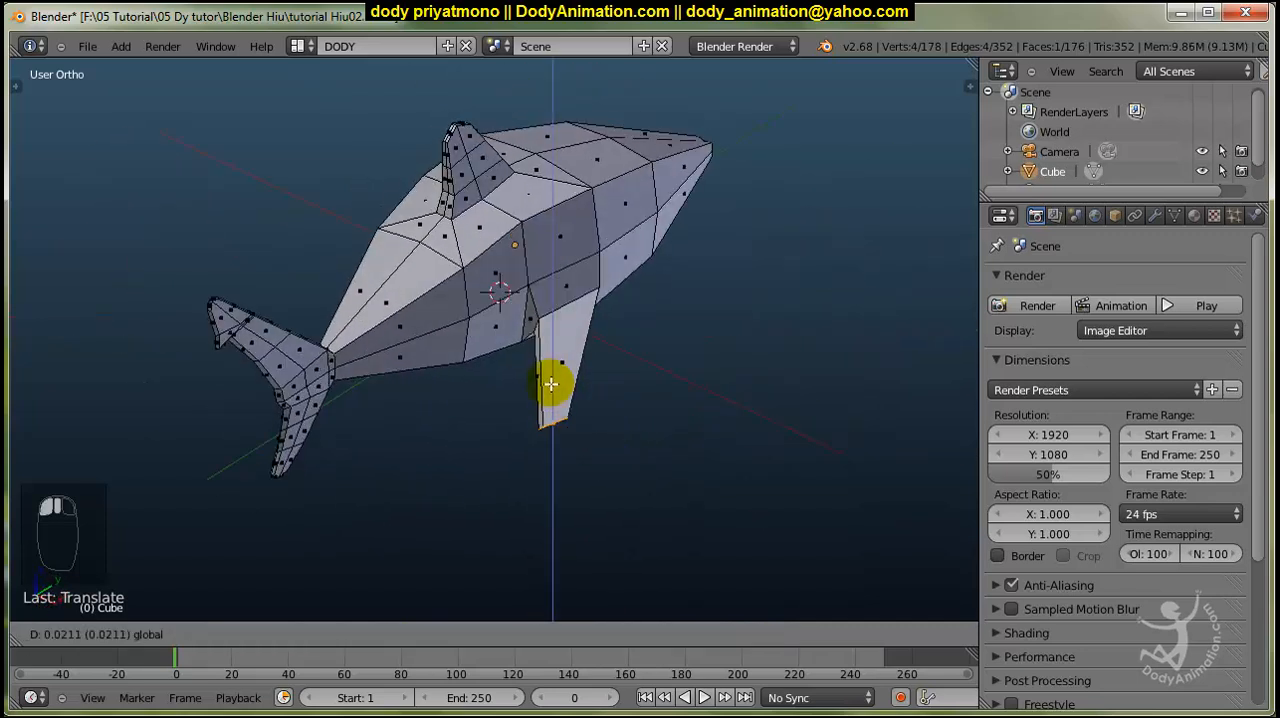
{"action": "middle_click_drag", "start_coordinate": [668, 373], "coordinate": [626, 331]}
{"action": "scroll", "coordinate": [628, 335], "scroll_direction": "up", "scroll_amount": 2}
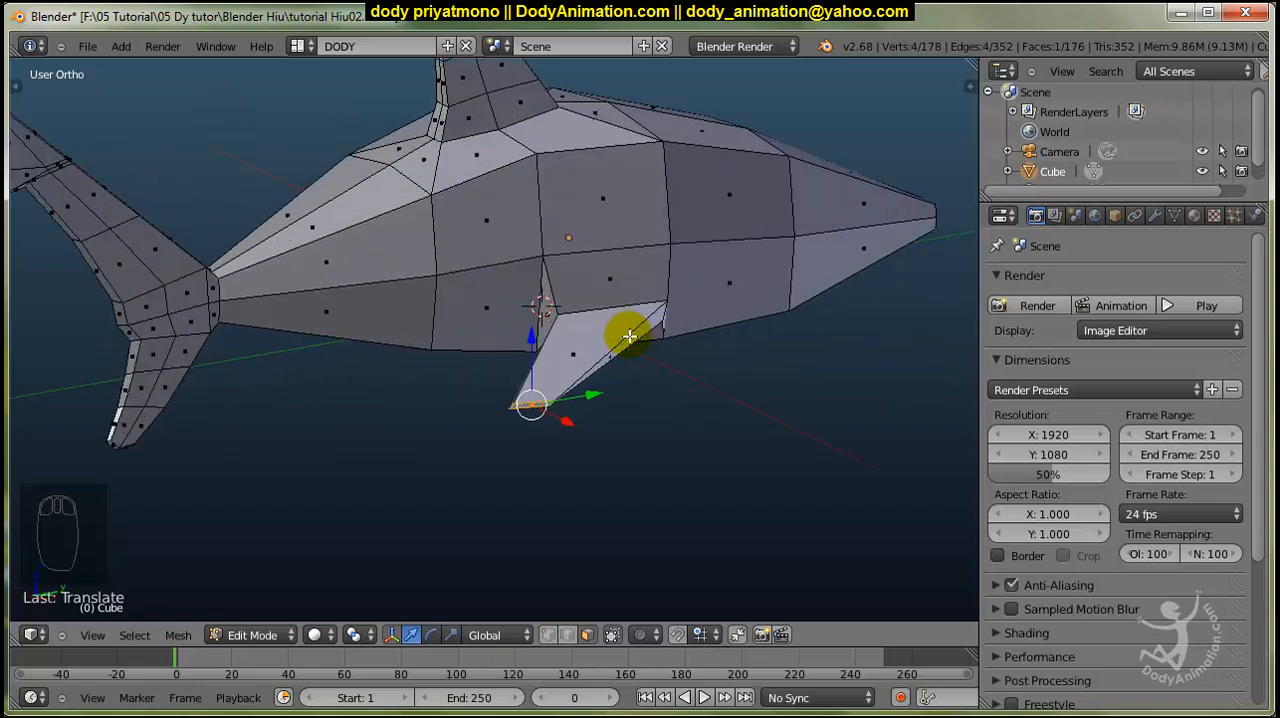
{"action": "key", "text": "KP_3"}
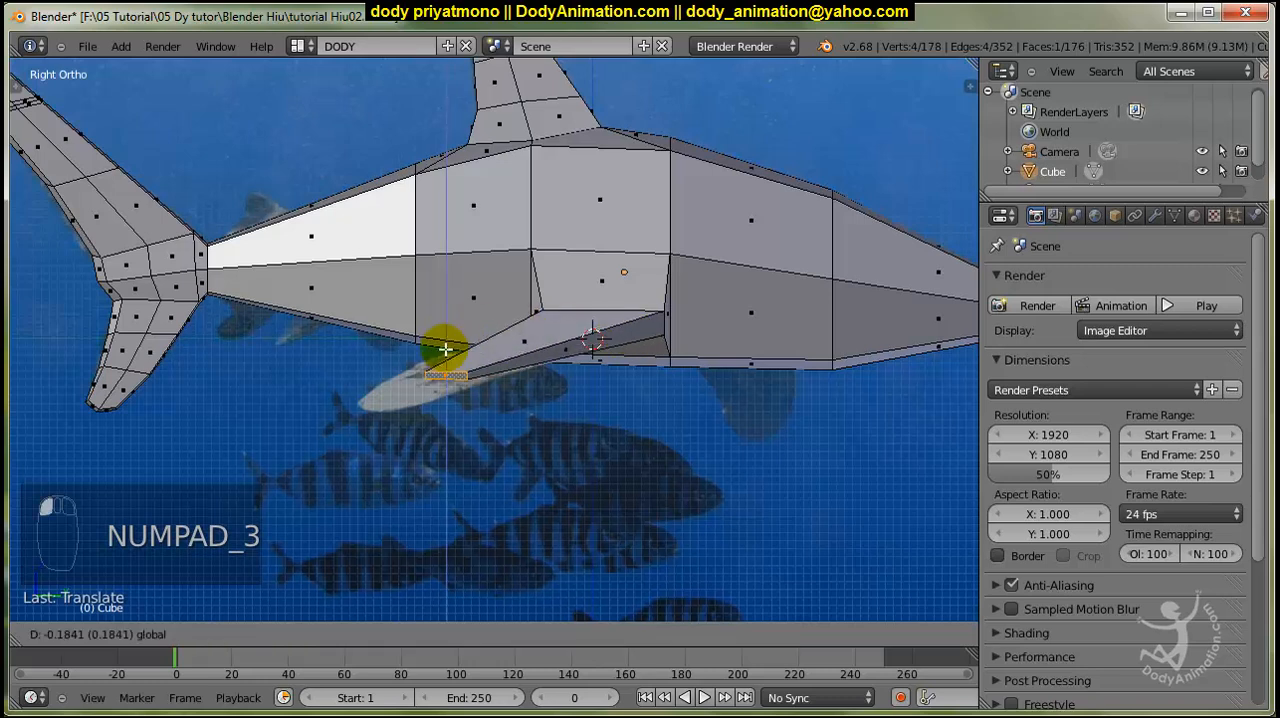
{"action": "left_click_drag", "start_coordinate": [510, 362], "coordinate": [429, 343]}
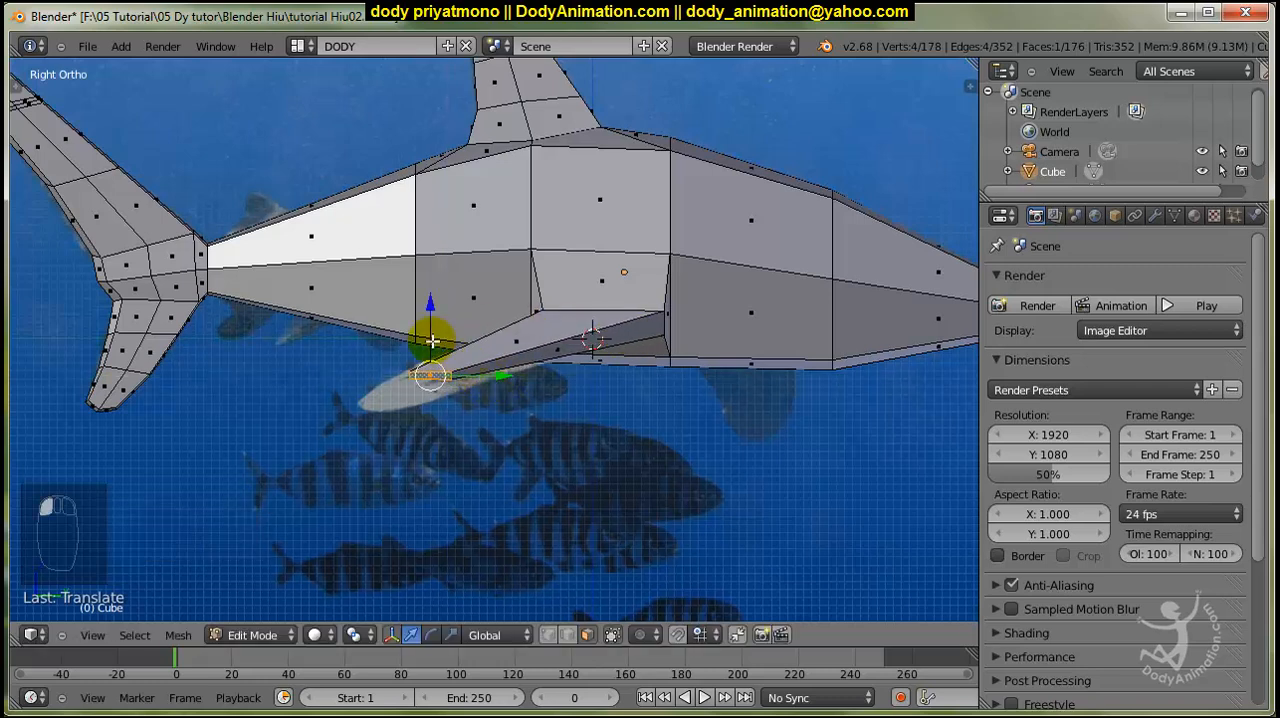
Add two evenly spaced loop cuts across the length of the pectoral fin.
{"action": "middle_click_drag", "start_coordinate": [580, 349], "coordinate": [496, 387]}
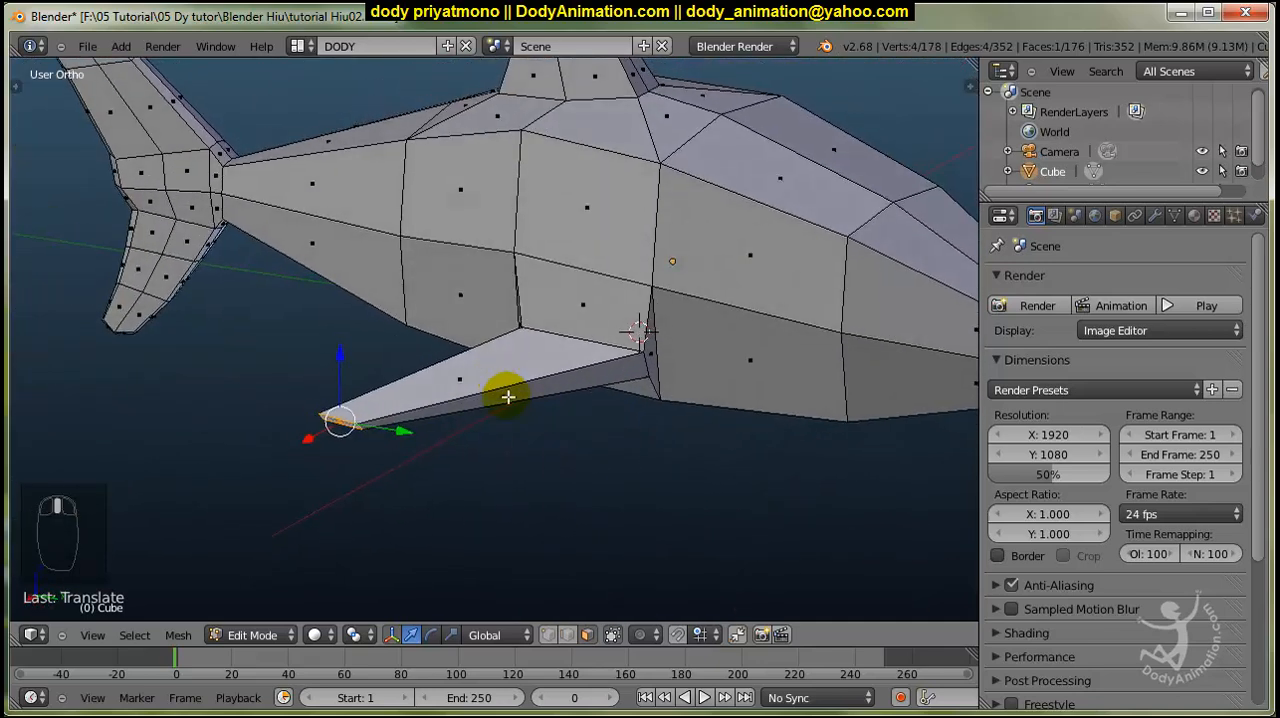
{"action": "scroll", "coordinate": [510, 395], "scroll_direction": "up", "scroll_amount": 2}
{"action": "key", "text": "ctrl+r"}
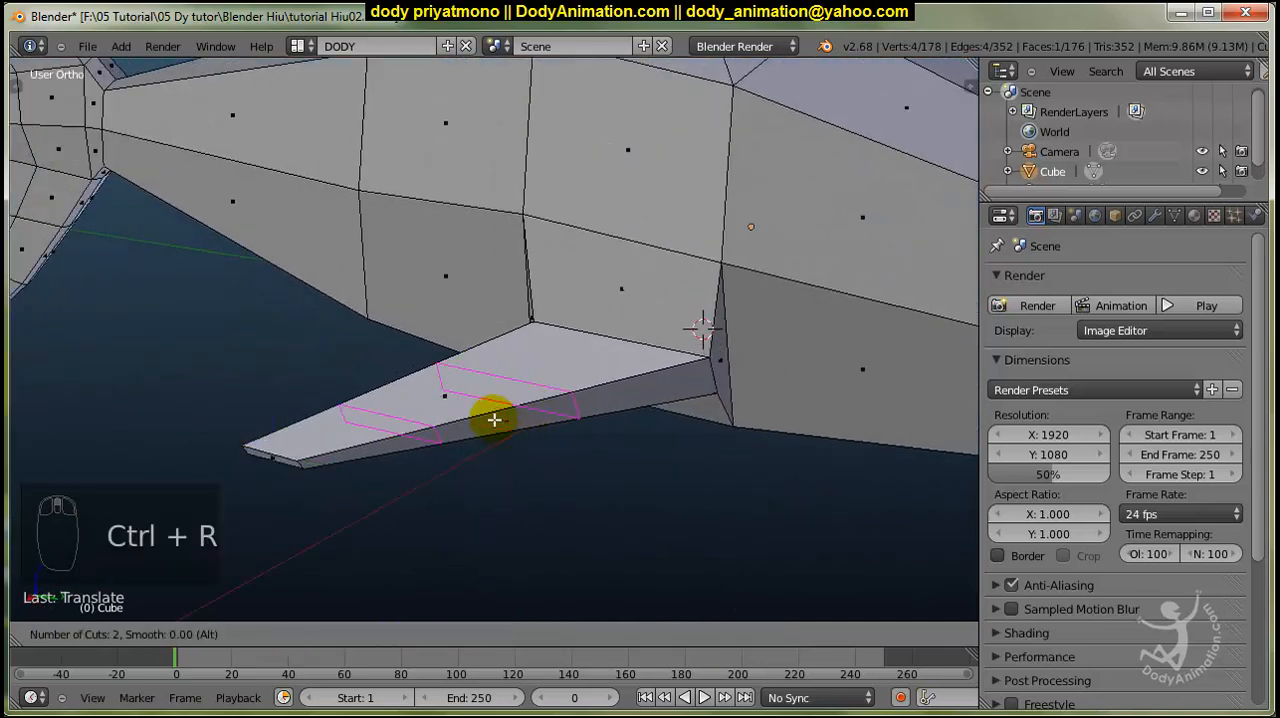
{"action": "left_click", "coordinate": [494, 417]}
{"action": "right_click", "coordinate": [494, 417]}
{"action": "middle_click_drag", "start_coordinate": [494, 417], "coordinate": [571, 485]}
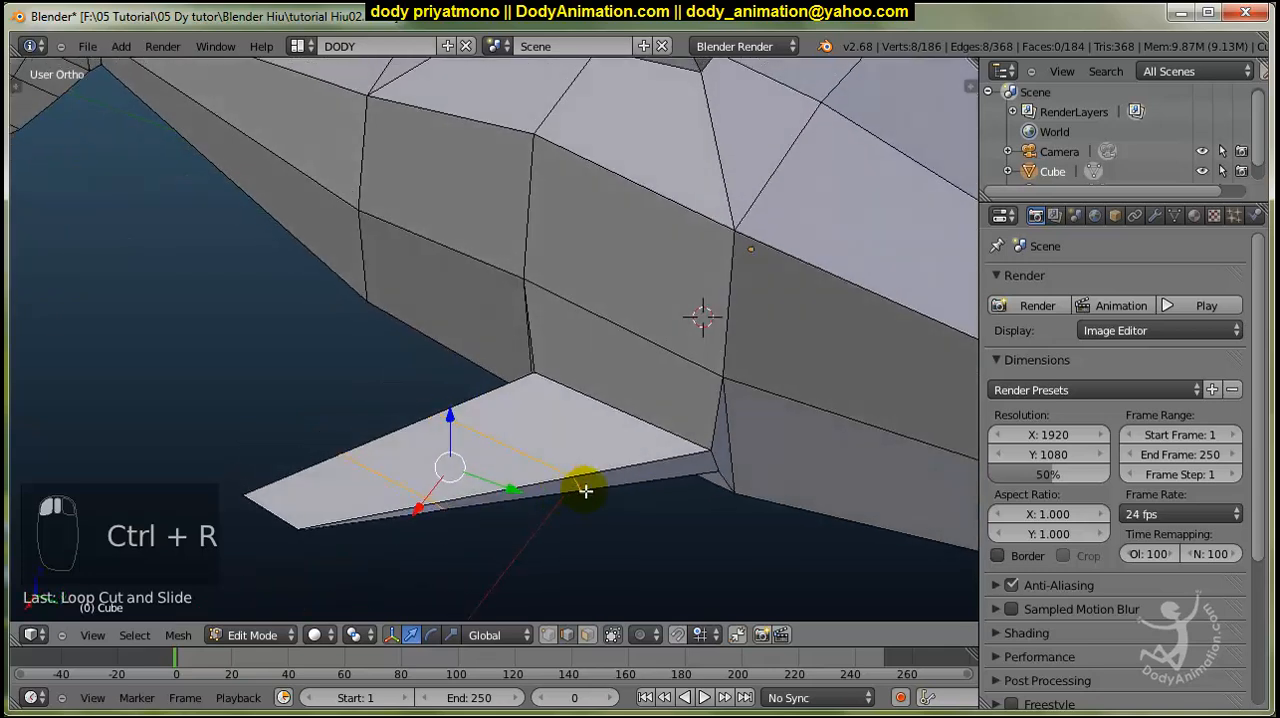
In vertex select mode, select the two leading-edge vertices of the pectoral fin's inner loop cut and move them forward along Y.
{"action": "left_click", "coordinate": [549, 636]}
{"action": "key", "text": "a"}
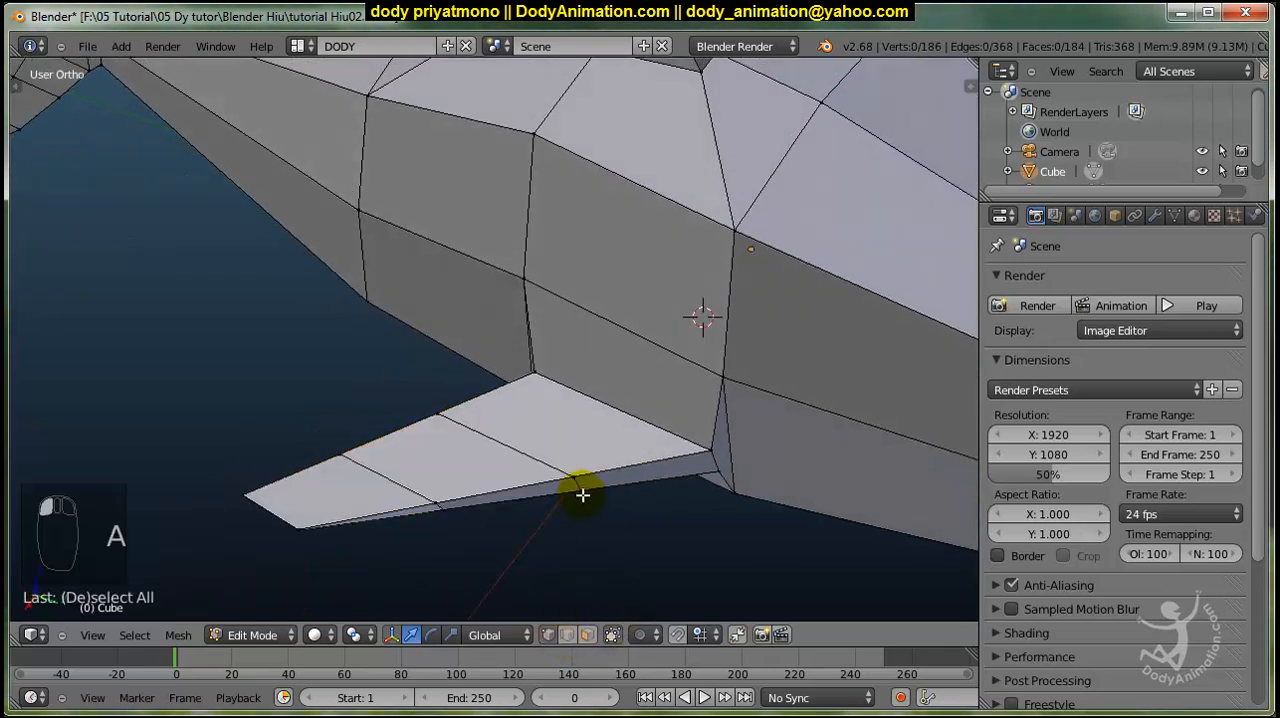
{"action": "key", "text": "c"}
{"action": "left_click", "coordinate": [578, 499]}
{"action": "right_click", "coordinate": [580, 501]}
{"action": "left_click_drag", "start_coordinate": [607, 496], "coordinate": [620, 501]}
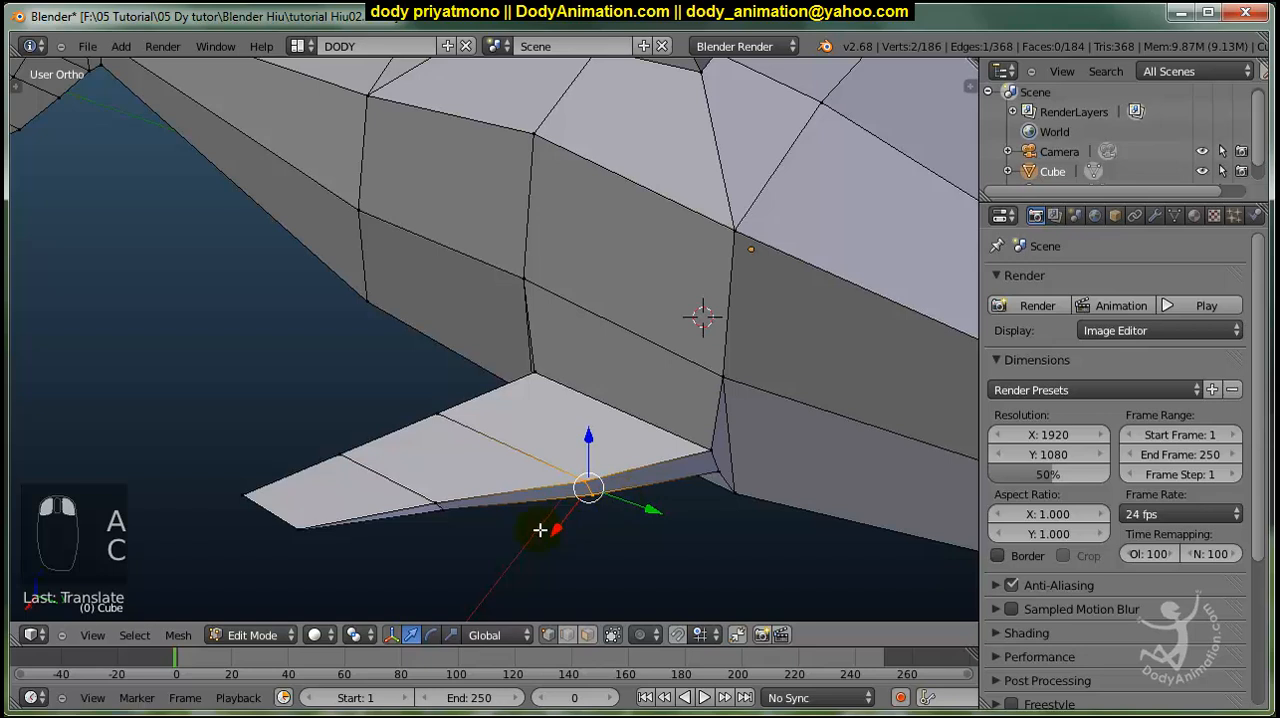
Select the leading-edge vertices of the pectoral fin's outer loop cut and move them along the Y axis to shape the edge.
{"action": "key", "text": "a"}
{"action": "key", "text": "c"}
{"action": "left_click", "coordinate": [435, 513]}
{"action": "right_click", "coordinate": [437, 513]}
{"action": "mouse_move", "coordinate": [474, 517]}
{"action": "left_mouse_down"}
{"action": "mouse_move", "coordinate": [497, 529]}
{"action": "mouse_move", "coordinate": [471, 528]}
{"action": "left_mouse_up"}
{"action": "middle_click_drag", "start_coordinate": [471, 528], "coordinate": [608, 528]}
{"action": "key", "text": "a"}
{"action": "key", "text": "g"}
{"action": "key", "text": "y"}
{"action": "left_click", "coordinate": [581, 444]}
Select the leading corner vertices at the pectoral fin's tip and move them freely to reshape the tip.
{"action": "scroll", "coordinate": [645, 414], "scroll_direction": "down", "scroll_amount": 3}
{"action": "scroll", "coordinate": [537, 433], "scroll_direction": "up", "scroll_amount": 5}
{"action": "key", "text": "a"}
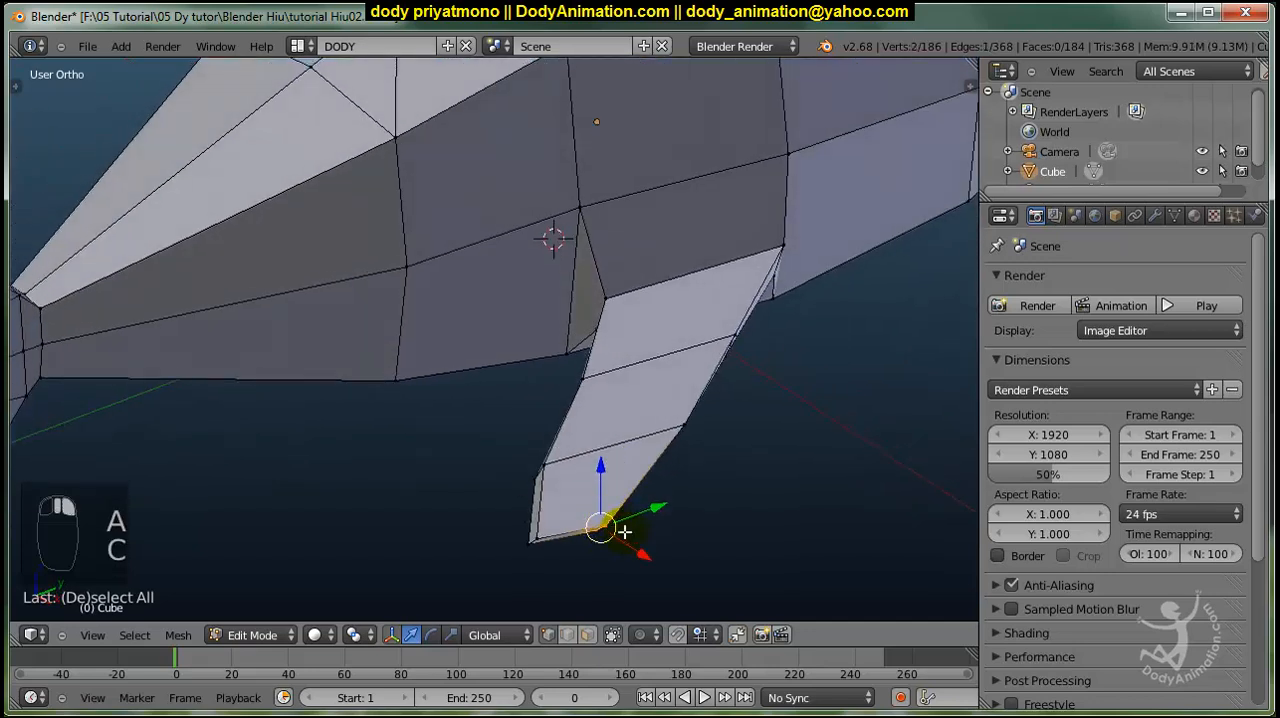
{"action": "key", "text": "g"}
{"action": "left_click", "coordinate": [645, 531]}
{"action": "left_click_drag", "start_coordinate": [645, 525], "coordinate": [623, 532]}
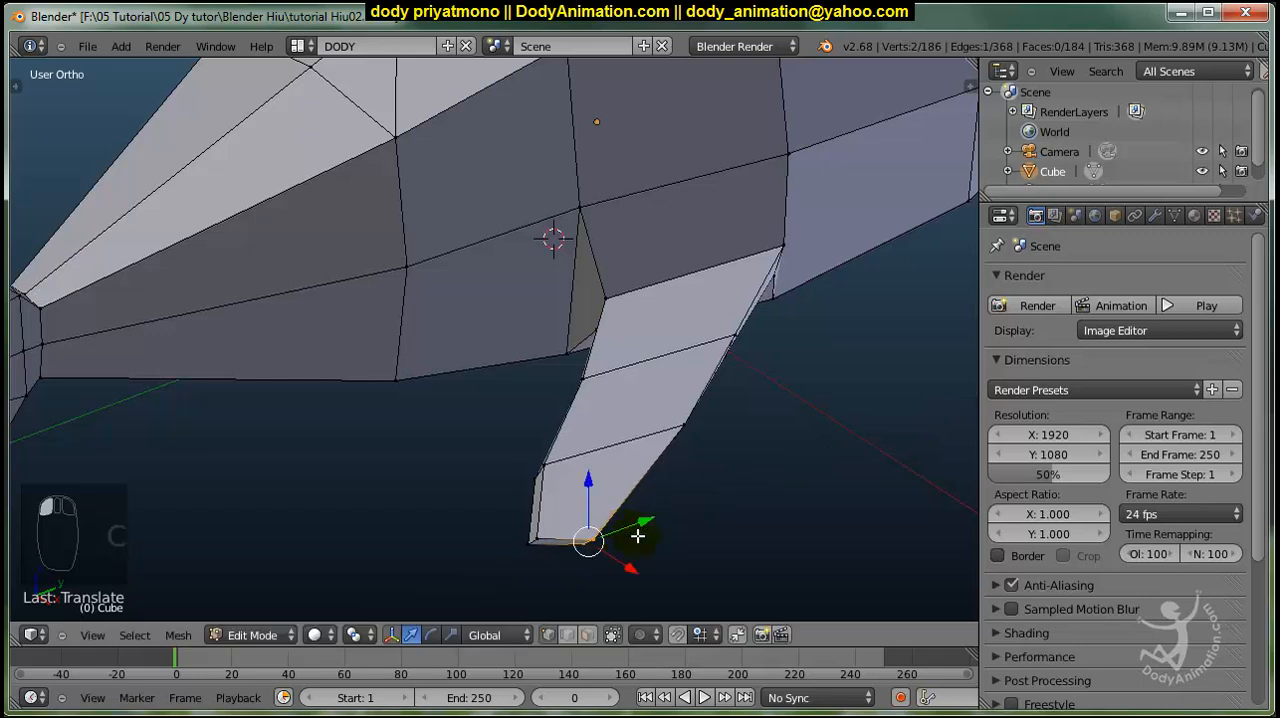
{"action": "middle_click_drag", "start_coordinate": [637, 534], "coordinate": [596, 508]}
{"action": "left_click_drag", "start_coordinate": [590, 507], "coordinate": [597, 509]}
{"action": "key", "text": "s"}
{"action": "middle_click_drag", "start_coordinate": [639, 483], "coordinate": [594, 455]}
{"action": "right_click", "coordinate": [637, 474]}
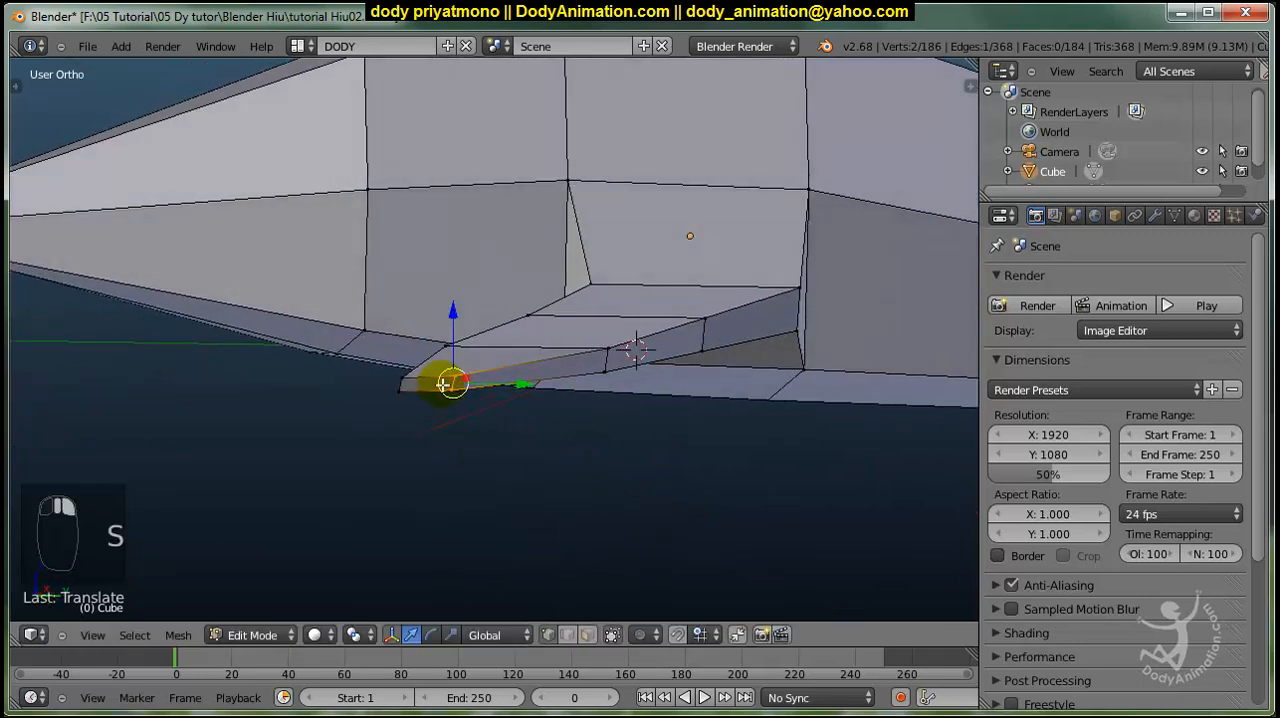
Check the pectoral fin's shape from several angles, clear the selection and look over the whole shark.
{"action": "middle_click_drag", "start_coordinate": [499, 428], "coordinate": [540, 491]}
{"action": "left_click_drag", "start_coordinate": [548, 494], "coordinate": [561, 499]}
{"action": "middle_click_drag", "start_coordinate": [561, 500], "coordinate": [519, 528]}
{"action": "left_click_drag", "start_coordinate": [434, 569], "coordinate": [470, 537]}
{"action": "key", "text": "a"}
{"action": "middle_click_drag", "start_coordinate": [488, 537], "coordinate": [540, 487]}
{"action": "scroll", "coordinate": [540, 487], "scroll_direction": "down", "scroll_amount": 5}
{"action": "middle_click_drag", "start_coordinate": [466, 375], "coordinate": [571, 360]}
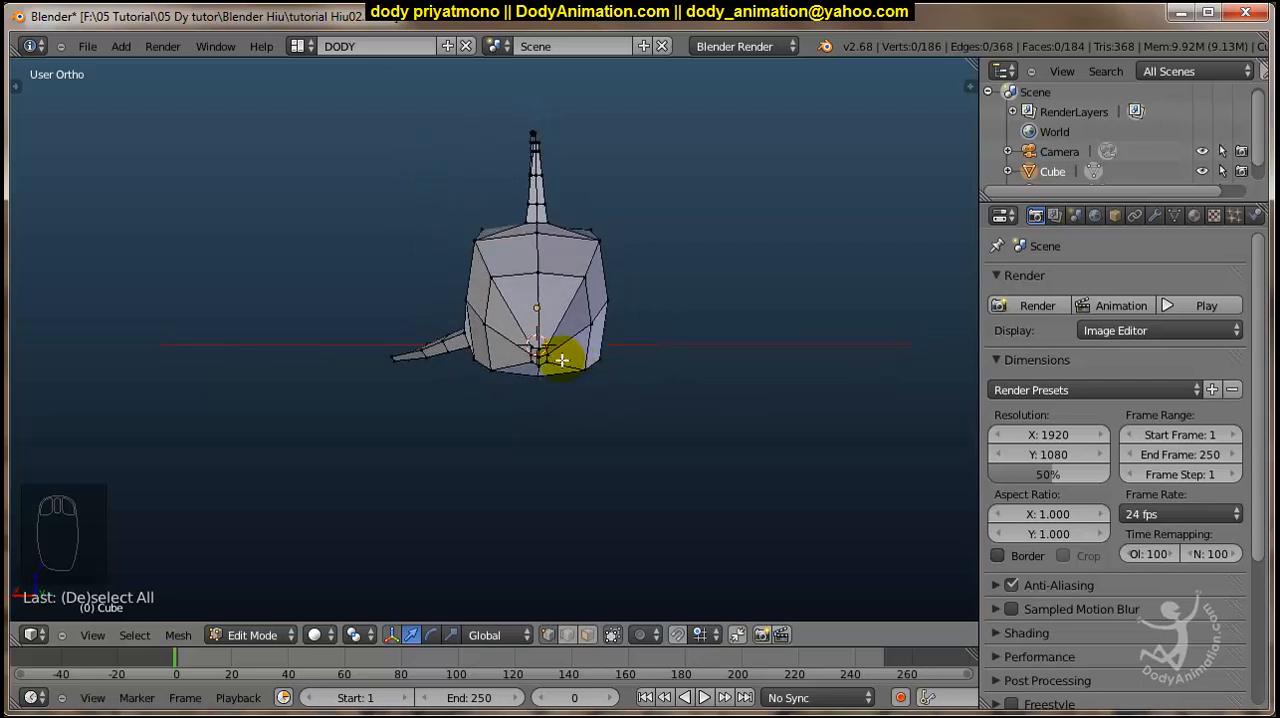
Show the shark from the back in orthographic view with wireframe display.
{"action": "key", "text": "KP_1"}
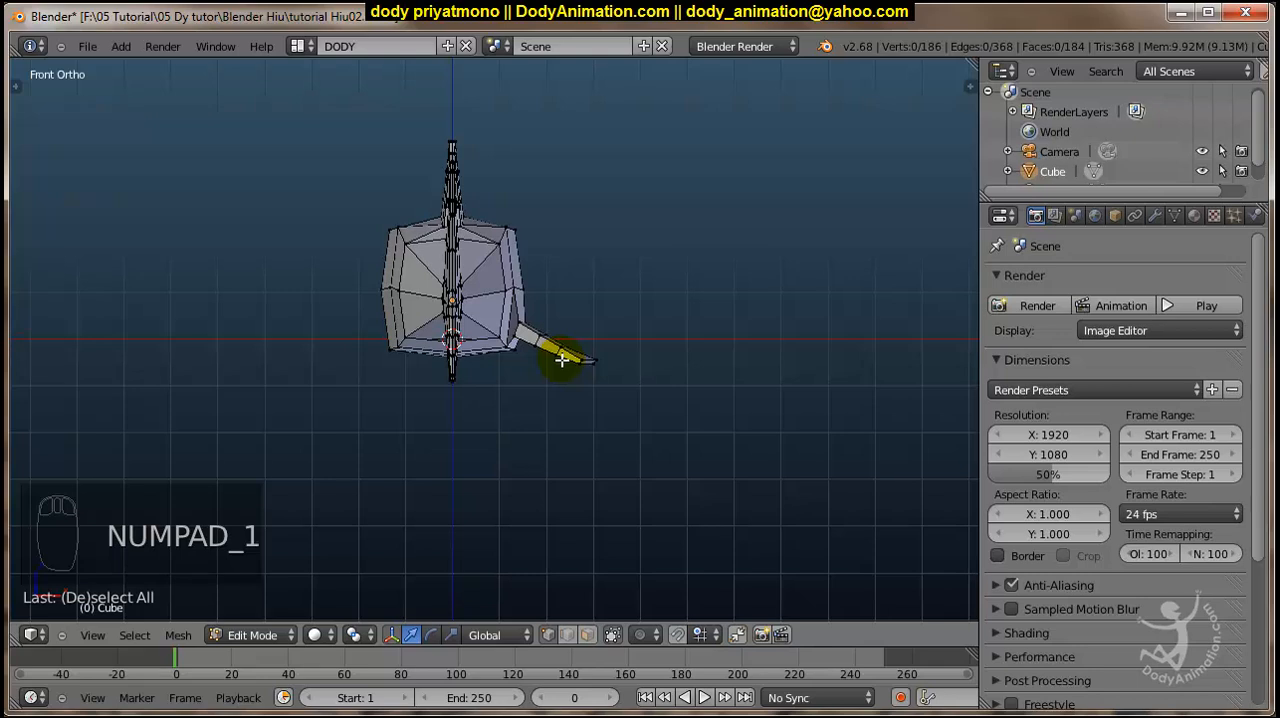
{"action": "scroll", "coordinate": [562, 359], "scroll_direction": "down", "scroll_amount": 2}
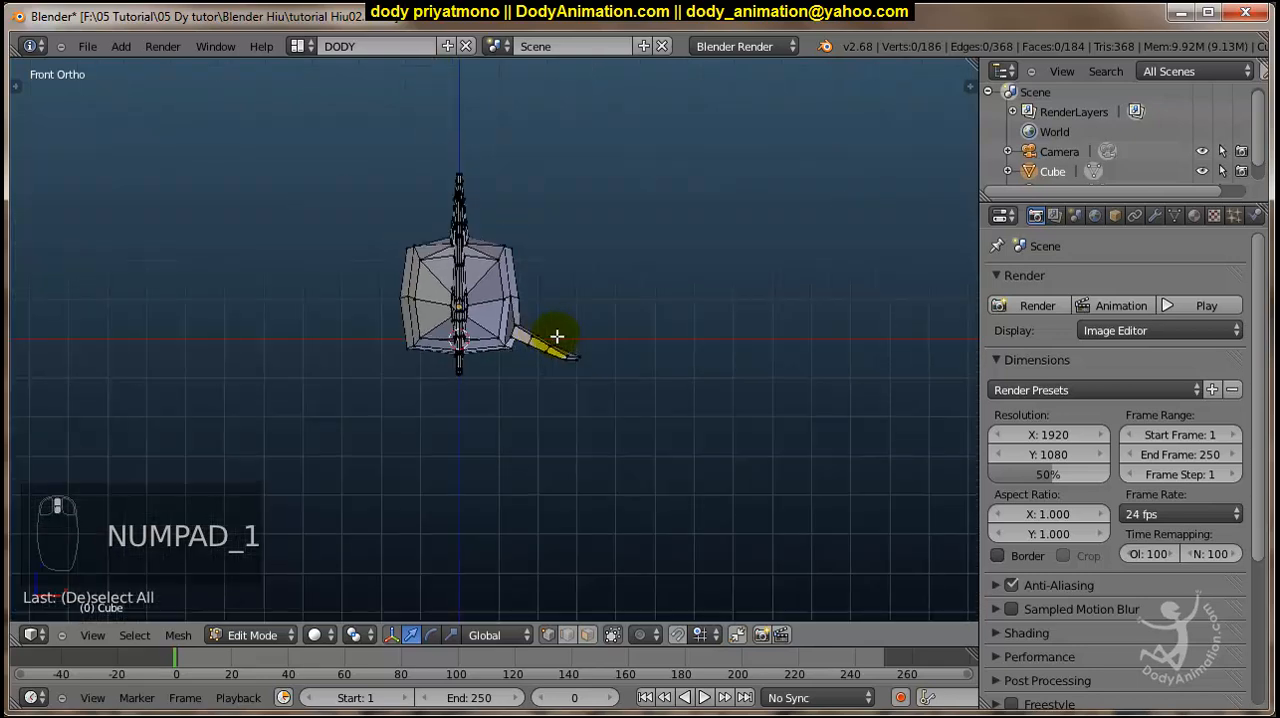
{"action": "key", "text": "ctrl+KP_1"}
{"action": "scroll", "coordinate": [557, 336], "scroll_direction": "up", "scroll_amount": 2}
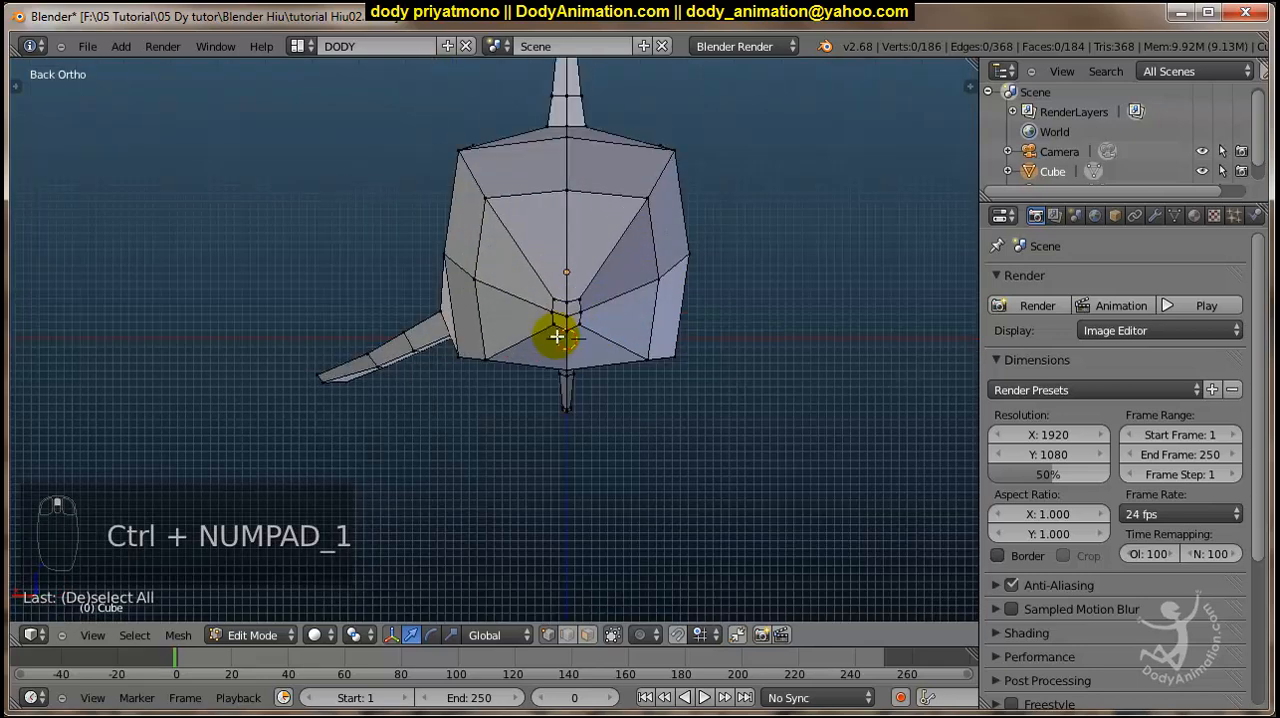
{"action": "scroll", "coordinate": [588, 378], "scroll_direction": "up", "scroll_amount": 2}
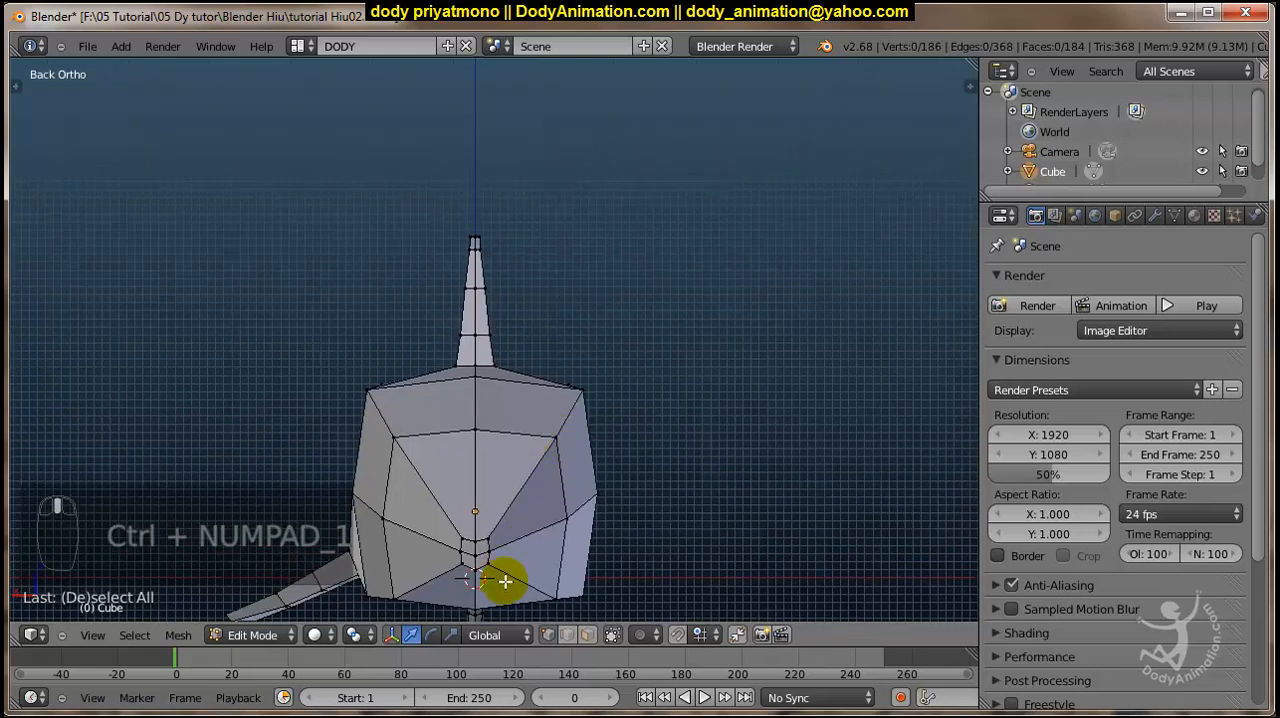
{"action": "key", "text": "z"}
{"action": "scroll", "coordinate": [608, 512], "scroll_direction": "down", "scroll_amount": 3}
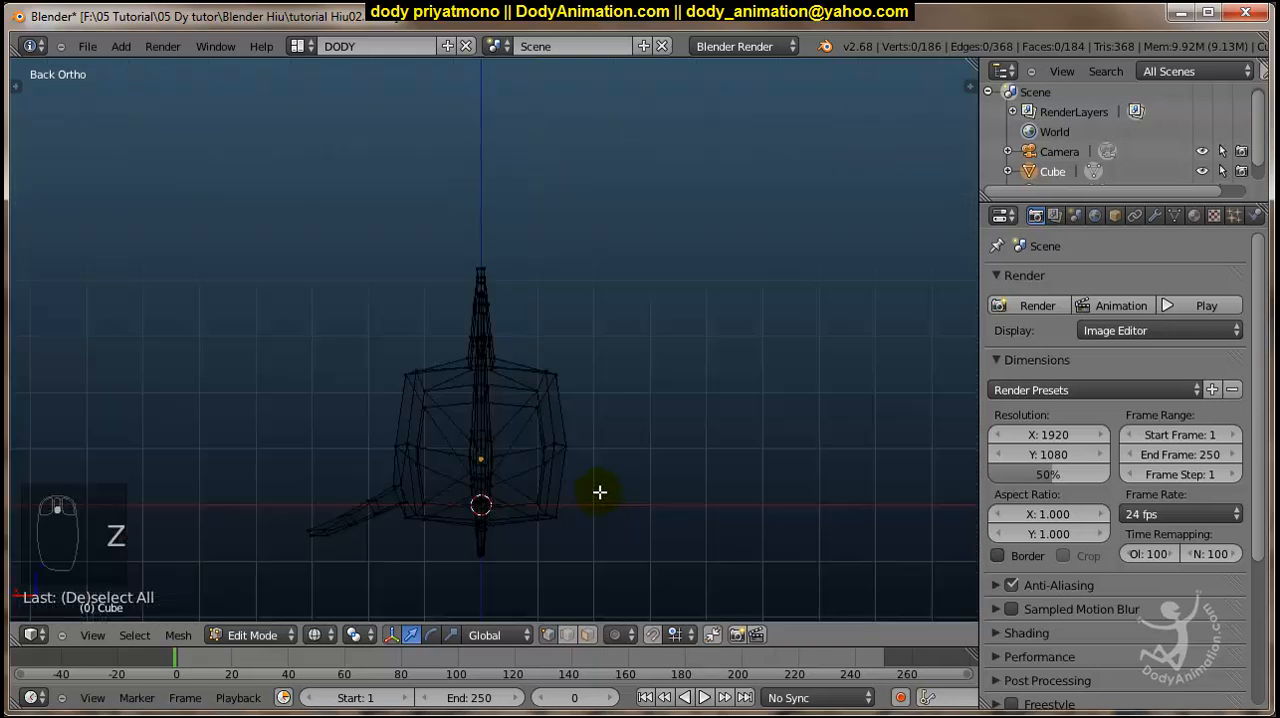
Box-select all vertices on the half of the shark without the pectoral fin, excluding the centre line, and check the selection.
{"action": "scroll", "coordinate": [592, 468], "scroll_direction": "up", "scroll_amount": 3}
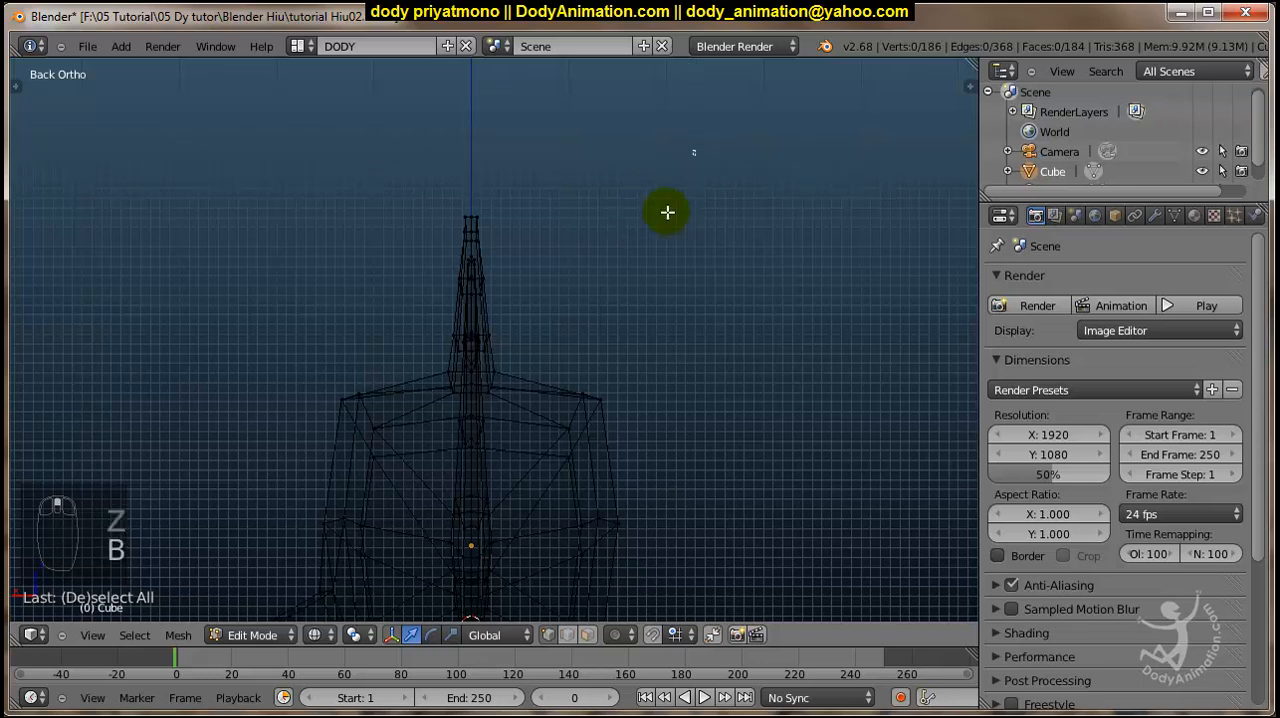
{"action": "left_click_drag", "start_coordinate": [696, 150], "coordinate": [481, 665]}
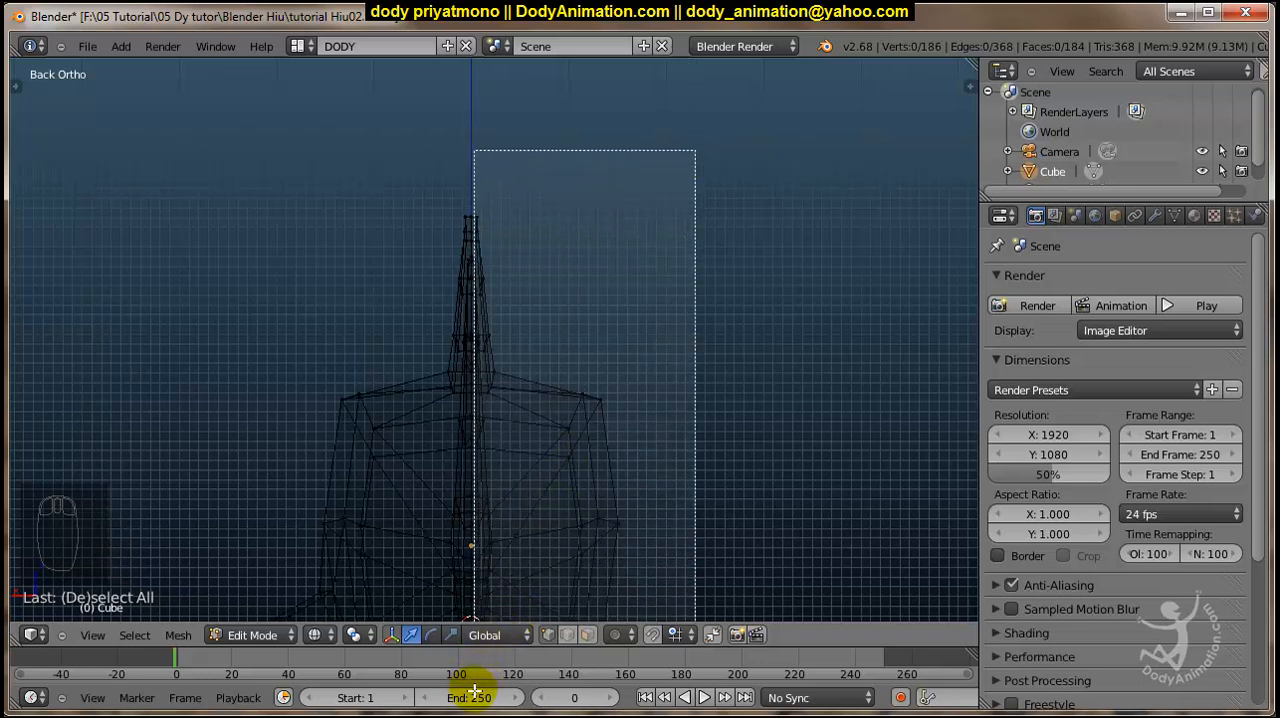
{"action": "left_click_drag", "start_coordinate": [475, 690], "coordinate": [475, 689]}
{"action": "middle_click_drag", "start_coordinate": [569, 505], "coordinate": [572, 245], "text": "shift"}
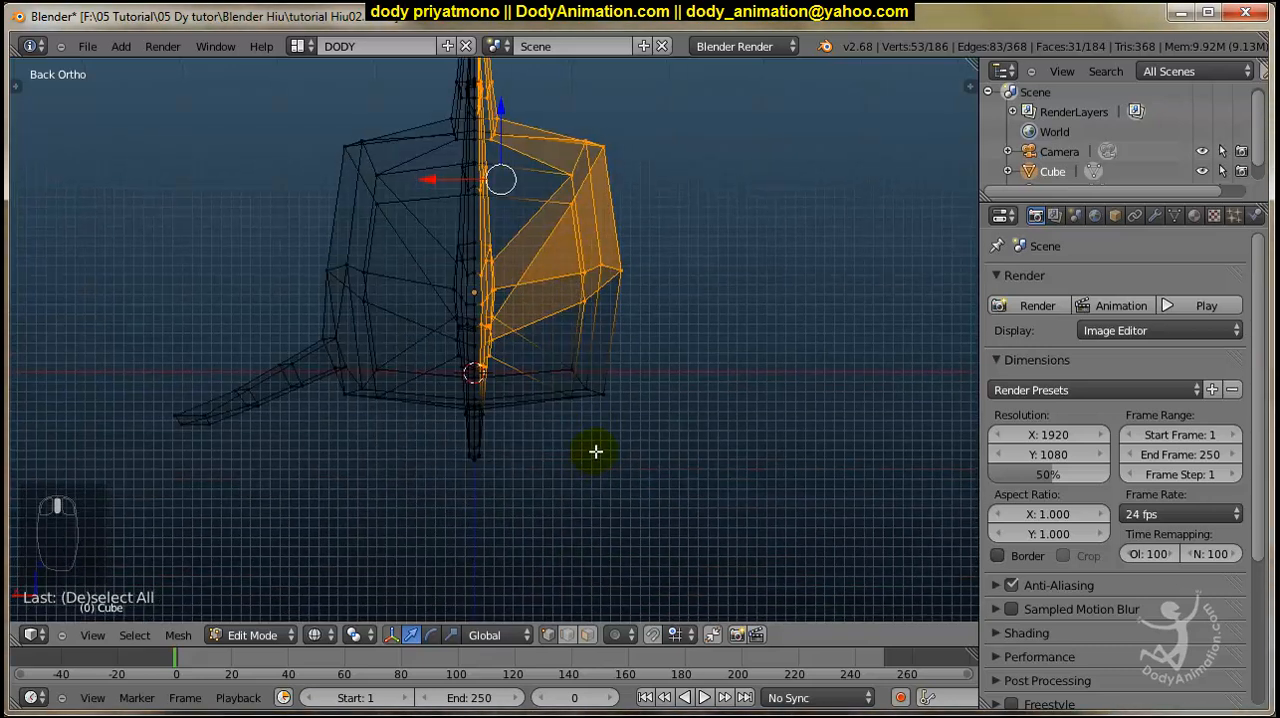
{"action": "key", "text": "b"}
{"action": "left_click_drag", "start_coordinate": [665, 221], "coordinate": [480, 584]}
{"action": "scroll", "coordinate": [494, 526], "scroll_direction": "up", "scroll_amount": 6}
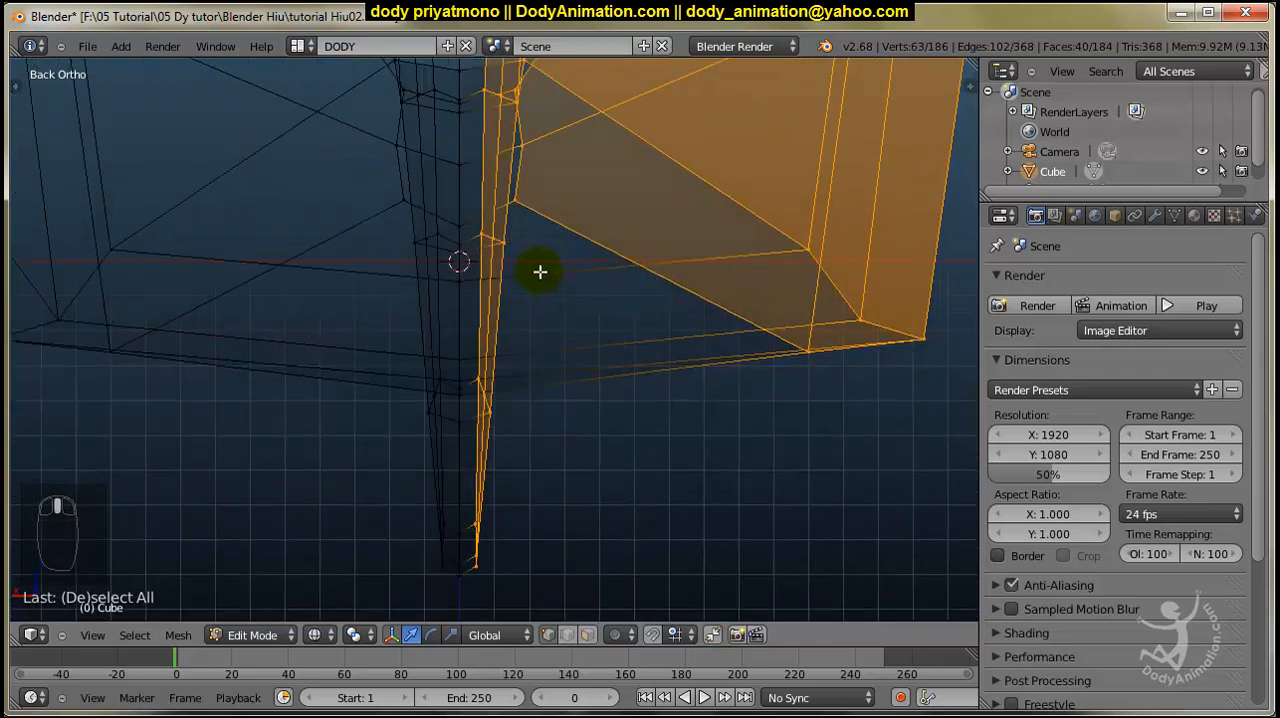
{"action": "middle_click_drag", "start_coordinate": [544, 216], "coordinate": [628, 479], "text": "shift"}
{"action": "scroll", "coordinate": [615, 277], "scroll_direction": "down", "scroll_amount": 4}
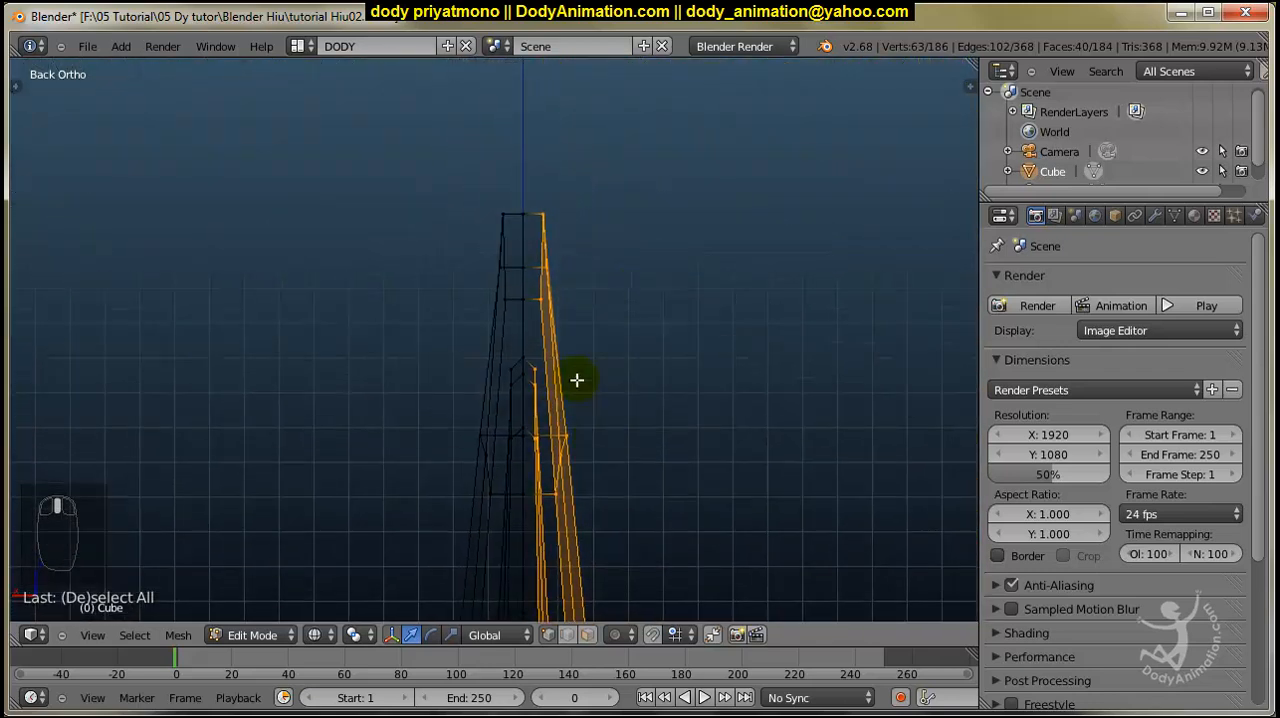
{"action": "scroll", "coordinate": [560, 215], "scroll_direction": "up", "scroll_amount": 2}
{"action": "scroll", "coordinate": [554, 237], "scroll_direction": "down", "scroll_amount": 5}
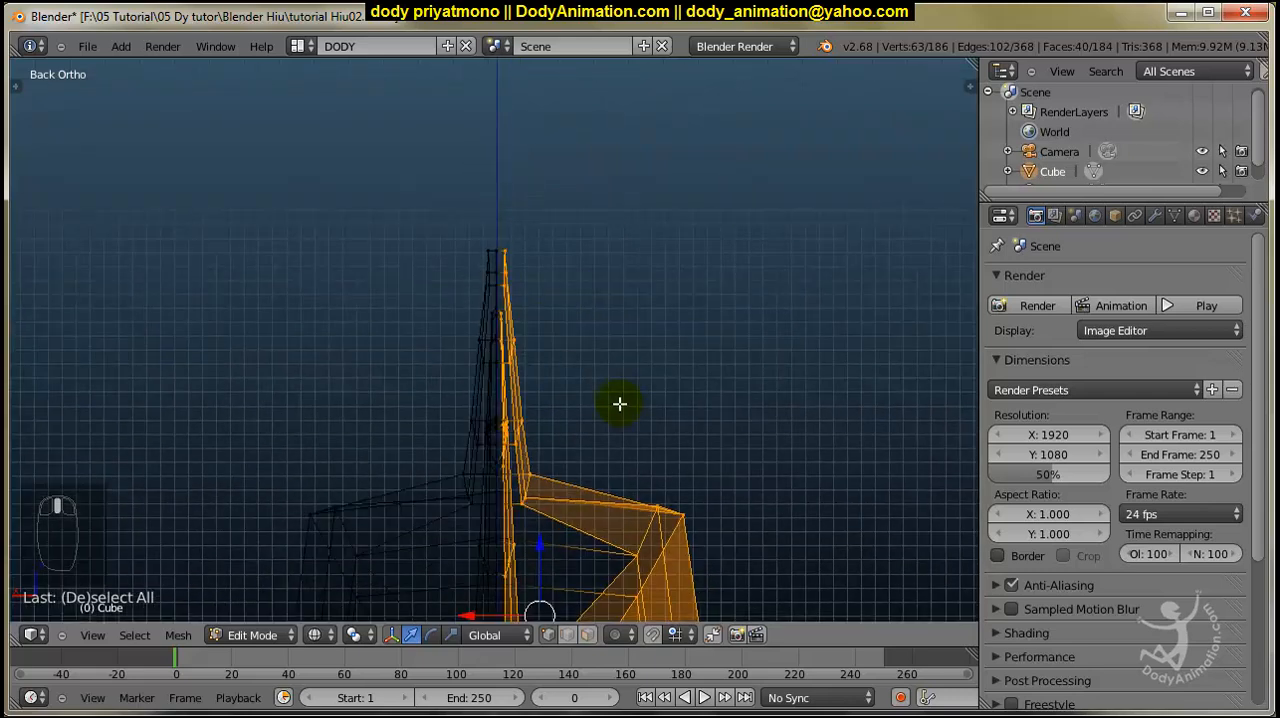
Return to solid display and delete the selected half's vertices, leaving only the half with the pectoral fin.
{"action": "key", "text": "z"}
{"action": "mouse_move", "coordinate": [614, 396]}
{"action": "middle_mouse_down"}
{"action": "mouse_move", "coordinate": [626, 420]}
{"action": "mouse_move", "coordinate": [471, 457]}
{"action": "mouse_move", "coordinate": [503, 466]}
{"action": "mouse_move", "coordinate": [478, 383]}
{"action": "mouse_move", "coordinate": [560, 403]}
{"action": "mouse_move", "coordinate": [529, 403]}
{"action": "mouse_move", "coordinate": [568, 386]}
{"action": "mouse_move", "coordinate": [571, 357]}
{"action": "mouse_move", "coordinate": [514, 391]}
{"action": "middle_mouse_up"}
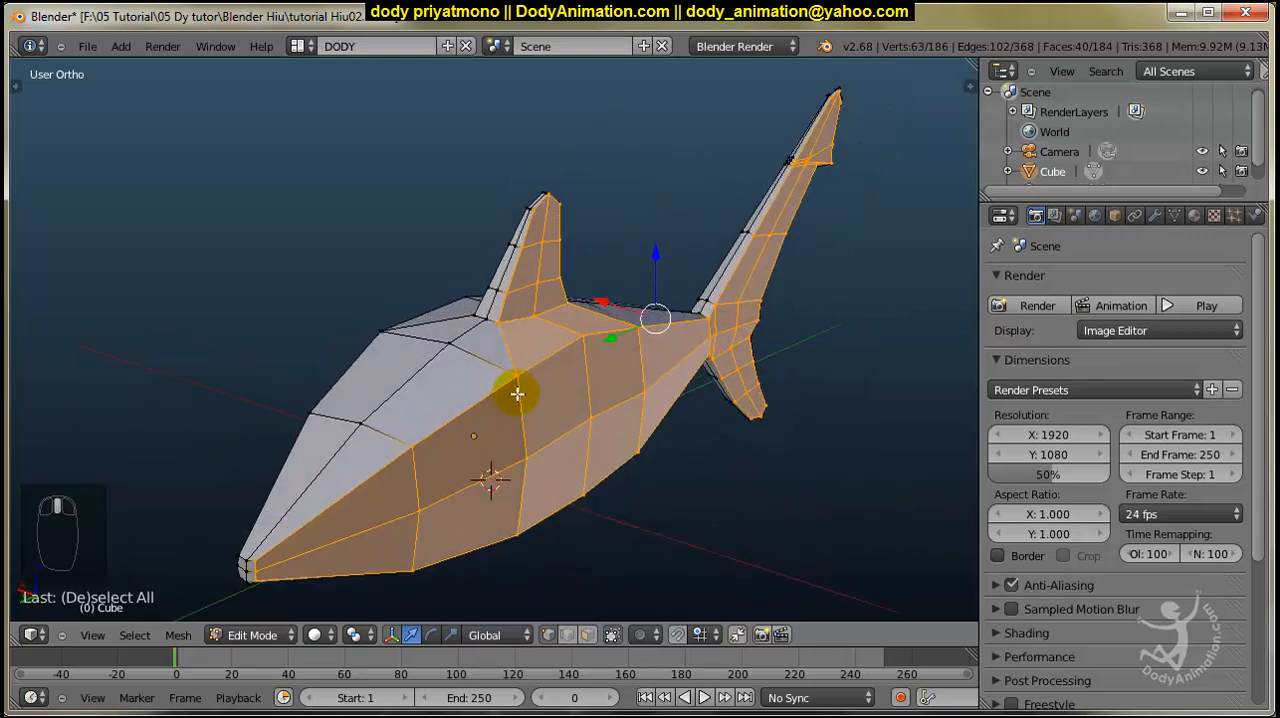
{"action": "scroll", "coordinate": [674, 405], "scroll_direction": "up", "scroll_amount": 3}
{"action": "middle_click_drag", "start_coordinate": [674, 405], "coordinate": [695, 384]}
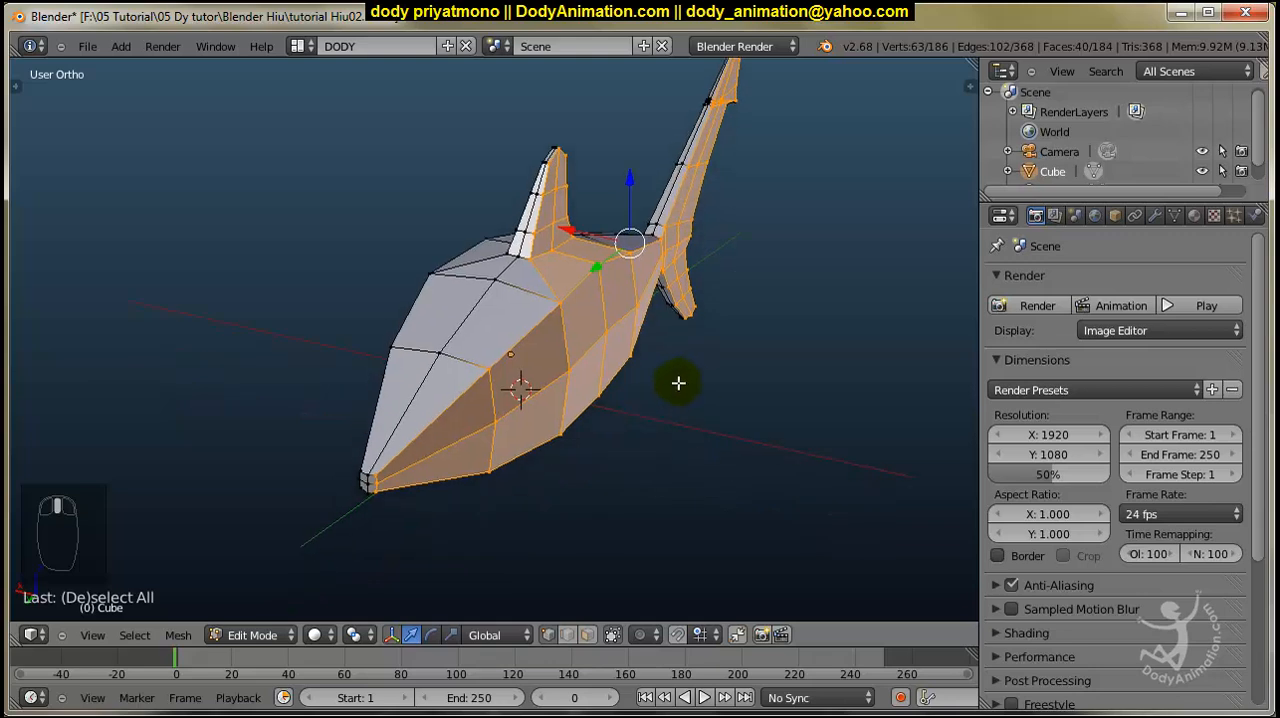
{"action": "key", "text": "x"}
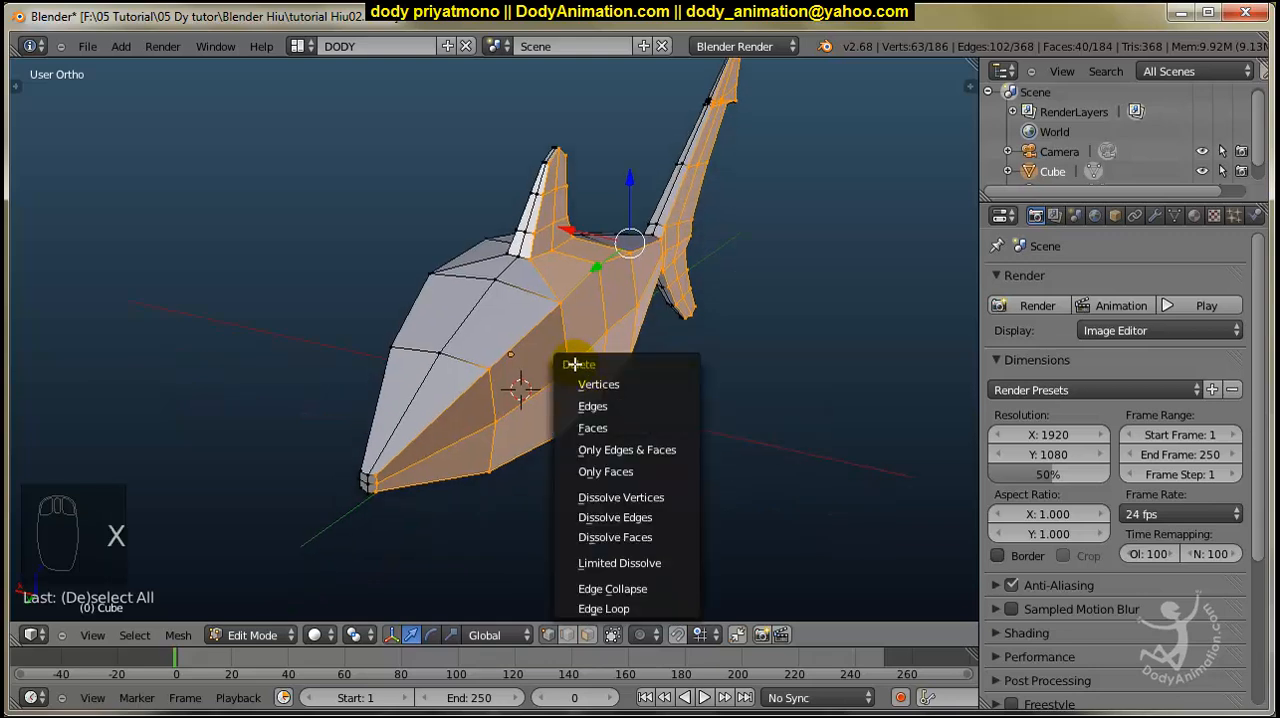
{"action": "left_click", "coordinate": [597, 385]}
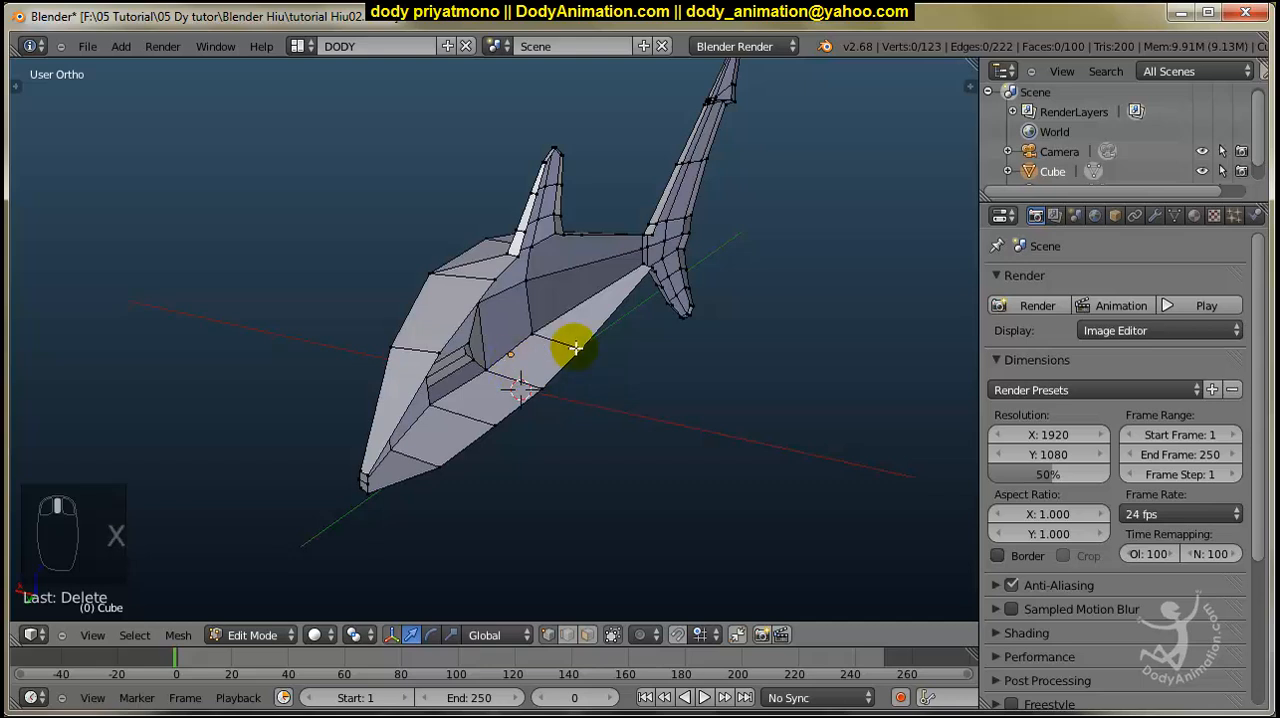
{"action": "mouse_move", "coordinate": [576, 347]}
{"action": "middle_mouse_down"}
{"action": "mouse_move", "coordinate": [434, 343]}
{"action": "mouse_move", "coordinate": [662, 313]}
{"action": "mouse_move", "coordinate": [623, 297]}
{"action": "mouse_move", "coordinate": [611, 237]}
{"action": "mouse_move", "coordinate": [663, 331]}
{"action": "mouse_move", "coordinate": [576, 335]}
{"action": "middle_mouse_up"}
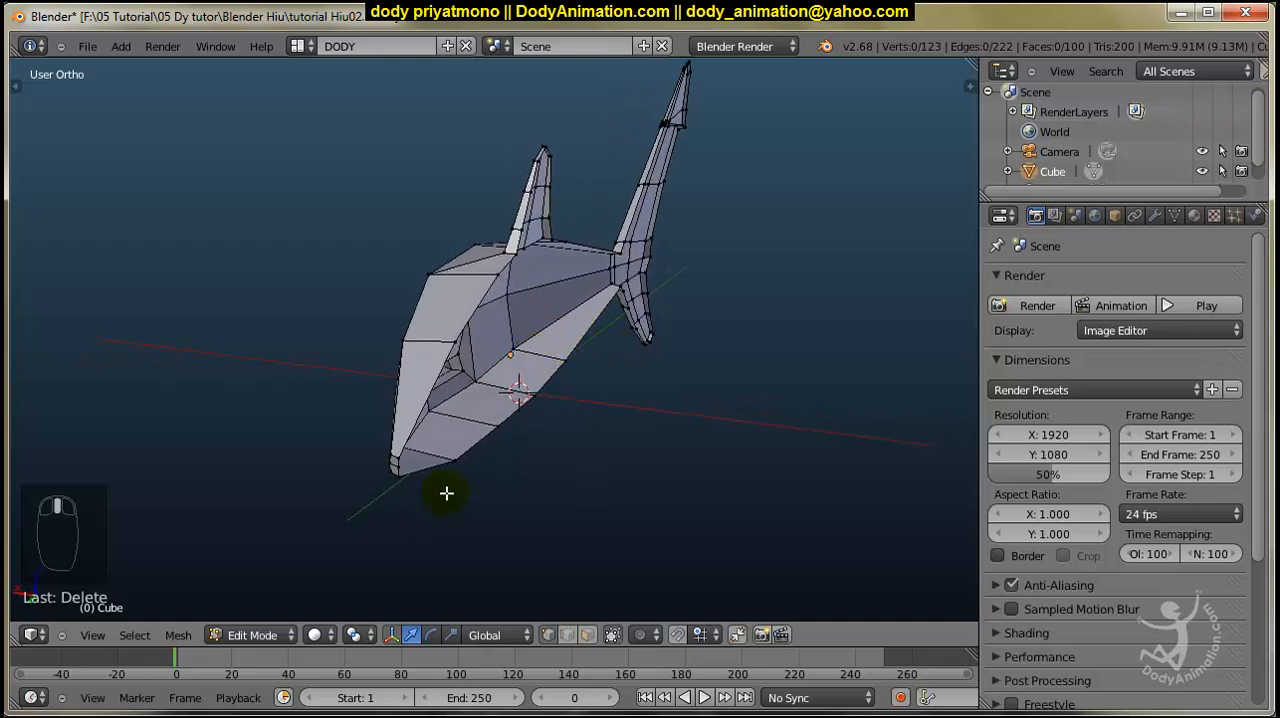
Switch to Object Mode and add a Mirror modifier on the X axis to the half shark, checking both sides.
{"action": "left_click", "coordinate": [277, 636]}
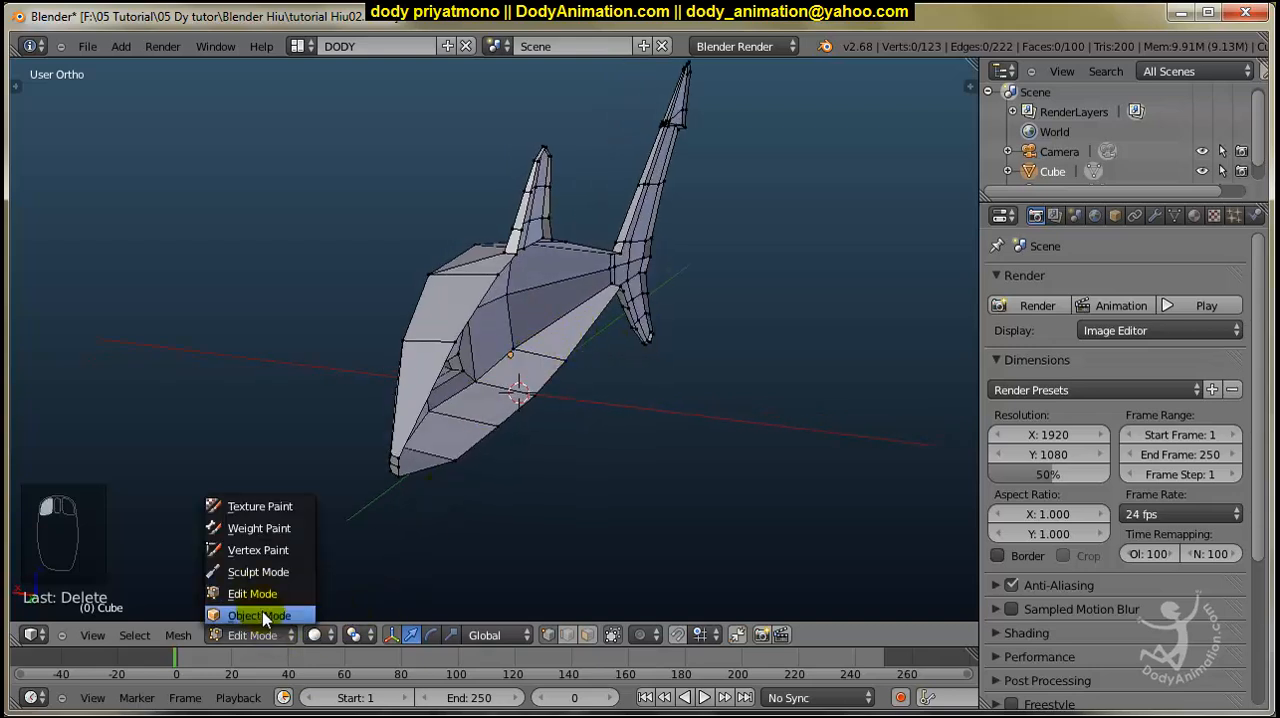
{"action": "left_click", "coordinate": [260, 609]}
{"action": "left_click", "coordinate": [1156, 217]}
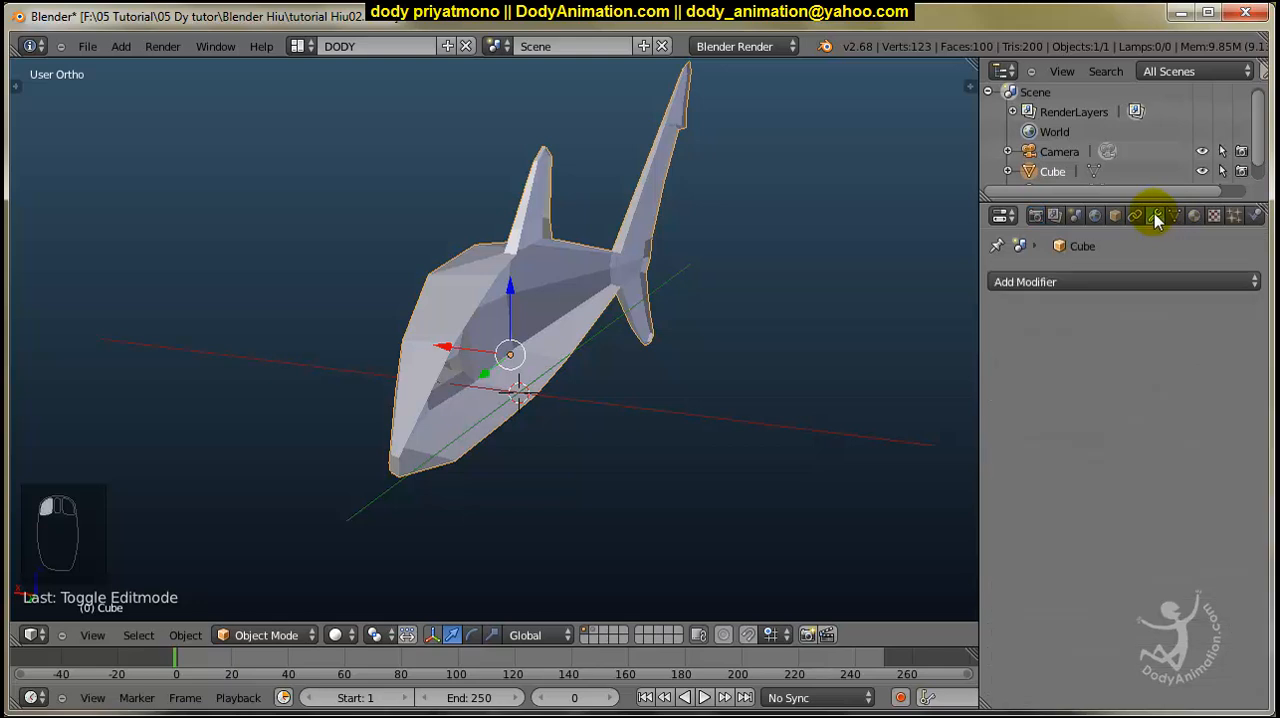
{"action": "left_click", "coordinate": [1118, 284]}
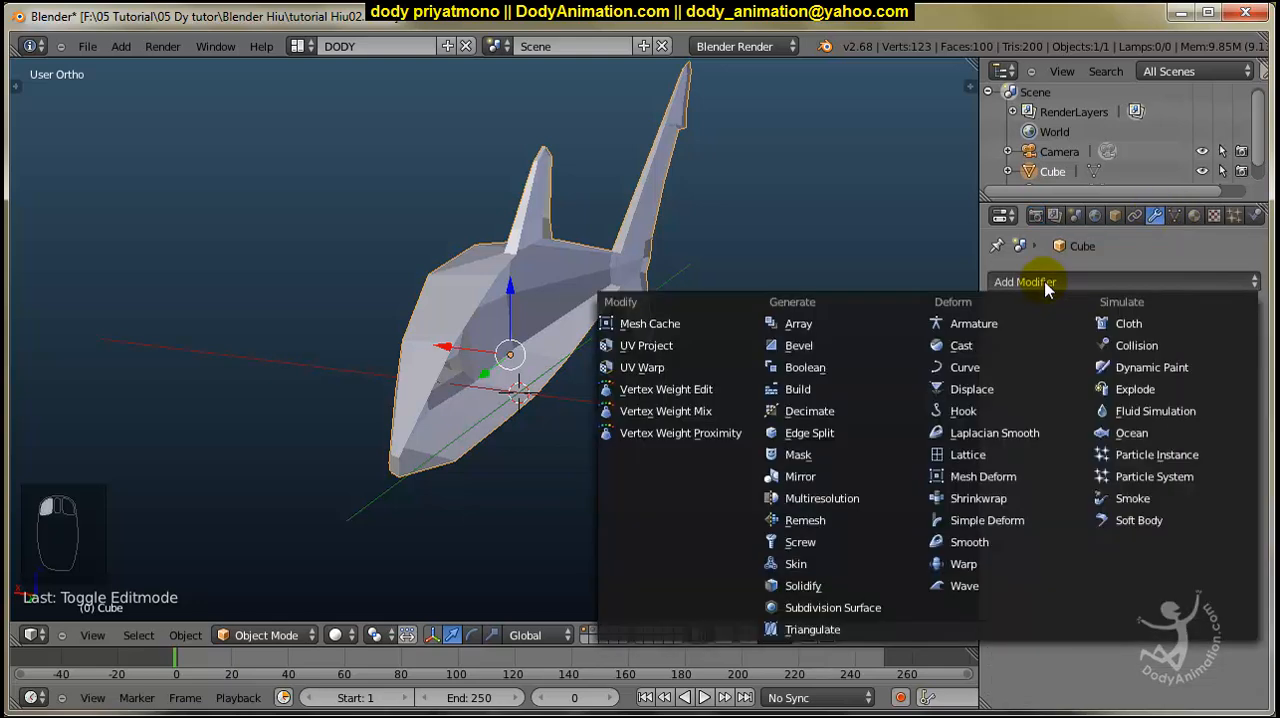
{"action": "left_click", "coordinate": [808, 476]}
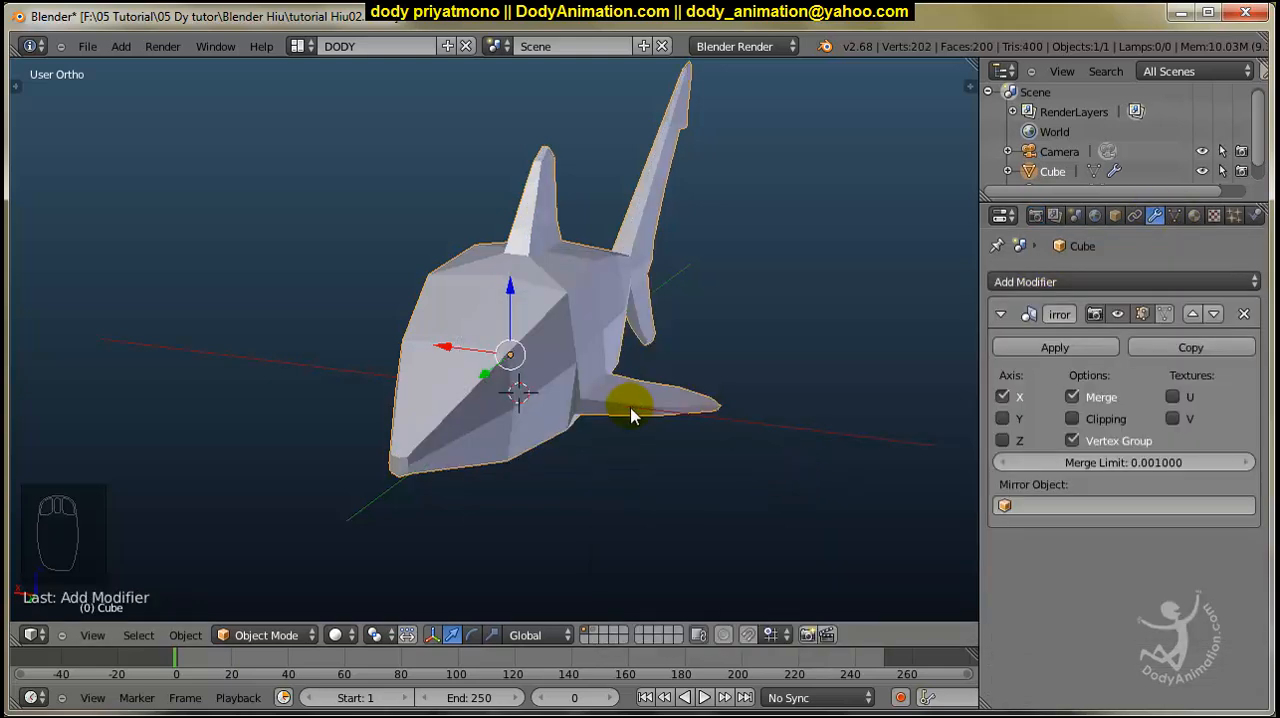
{"action": "mouse_move", "coordinate": [520, 375]}
{"action": "middle_mouse_down"}
{"action": "mouse_move", "coordinate": [551, 366]}
{"action": "mouse_move", "coordinate": [514, 380]}
{"action": "mouse_move", "coordinate": [509, 357]}
{"action": "mouse_move", "coordinate": [600, 363]}
{"action": "mouse_move", "coordinate": [543, 380]}
{"action": "mouse_move", "coordinate": [503, 374]}
{"action": "middle_mouse_up"}
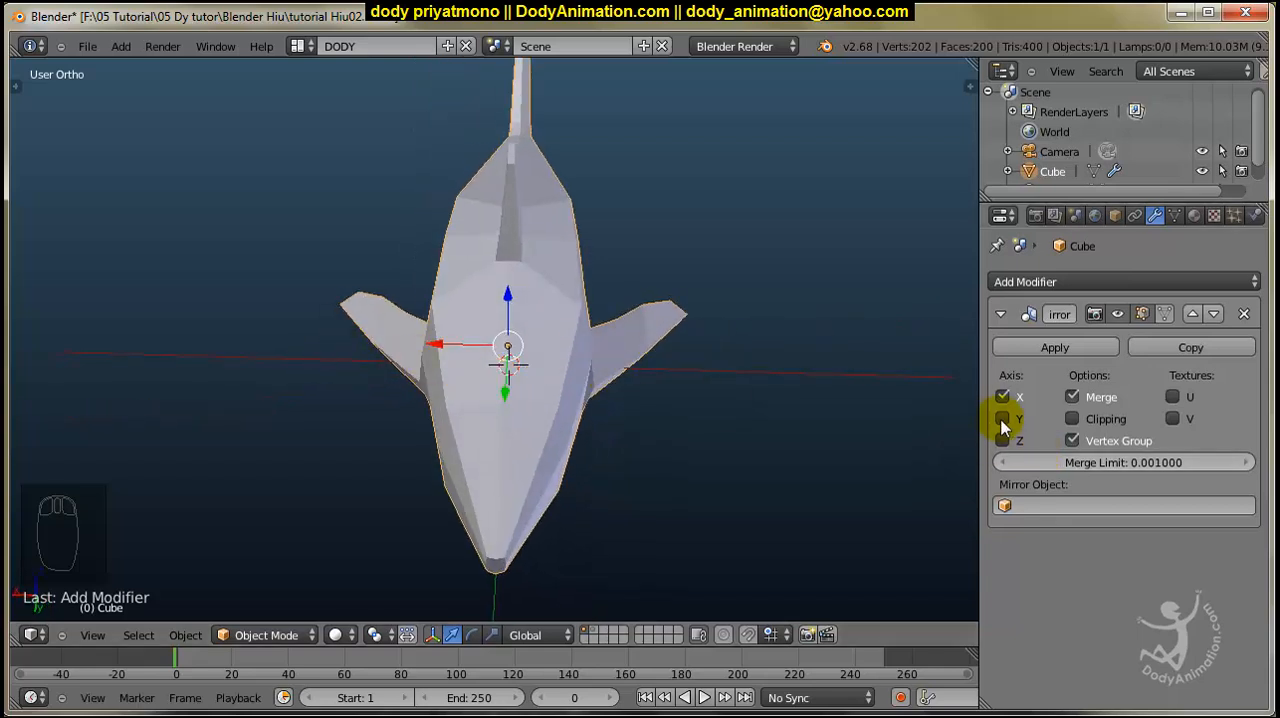
{"action": "middle_click_drag", "start_coordinate": [851, 420], "coordinate": [507, 440]}
Collapse the Mirror modifier and add a Subdivision Surface modifier with View subdivisions set to 2.
{"action": "left_click", "coordinate": [1000, 314]}
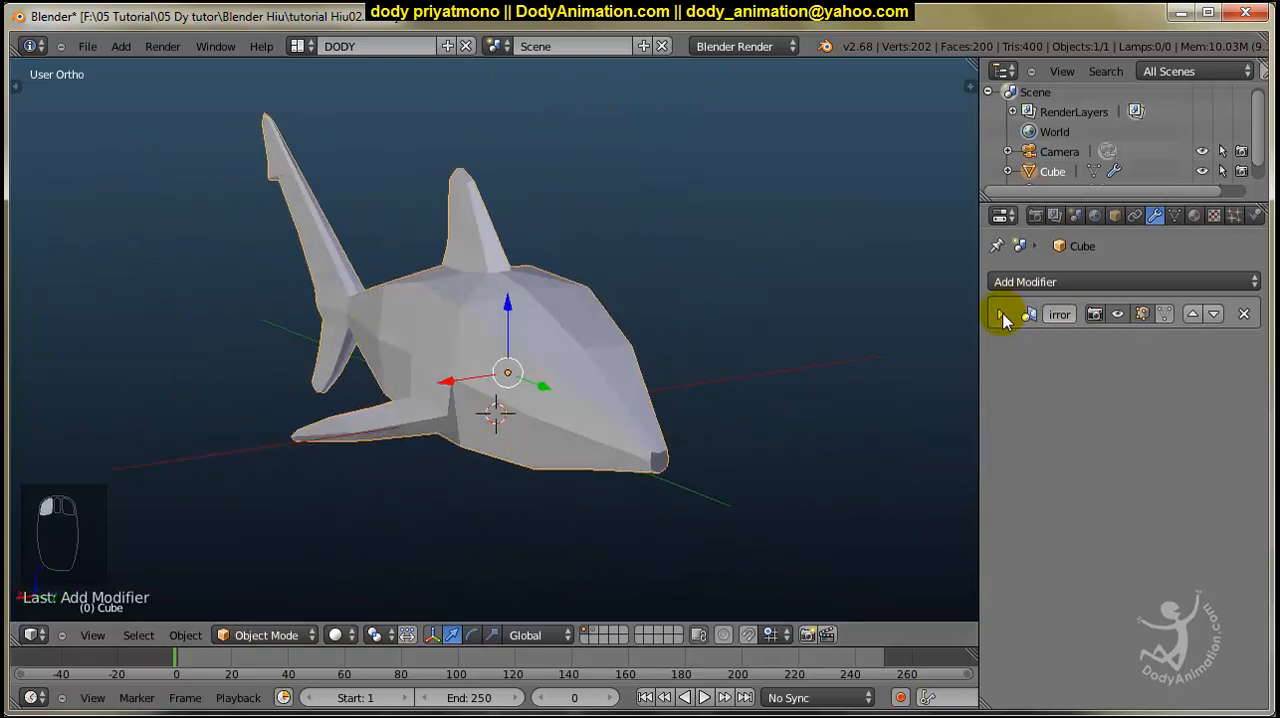
{"action": "left_click", "coordinate": [1049, 282]}
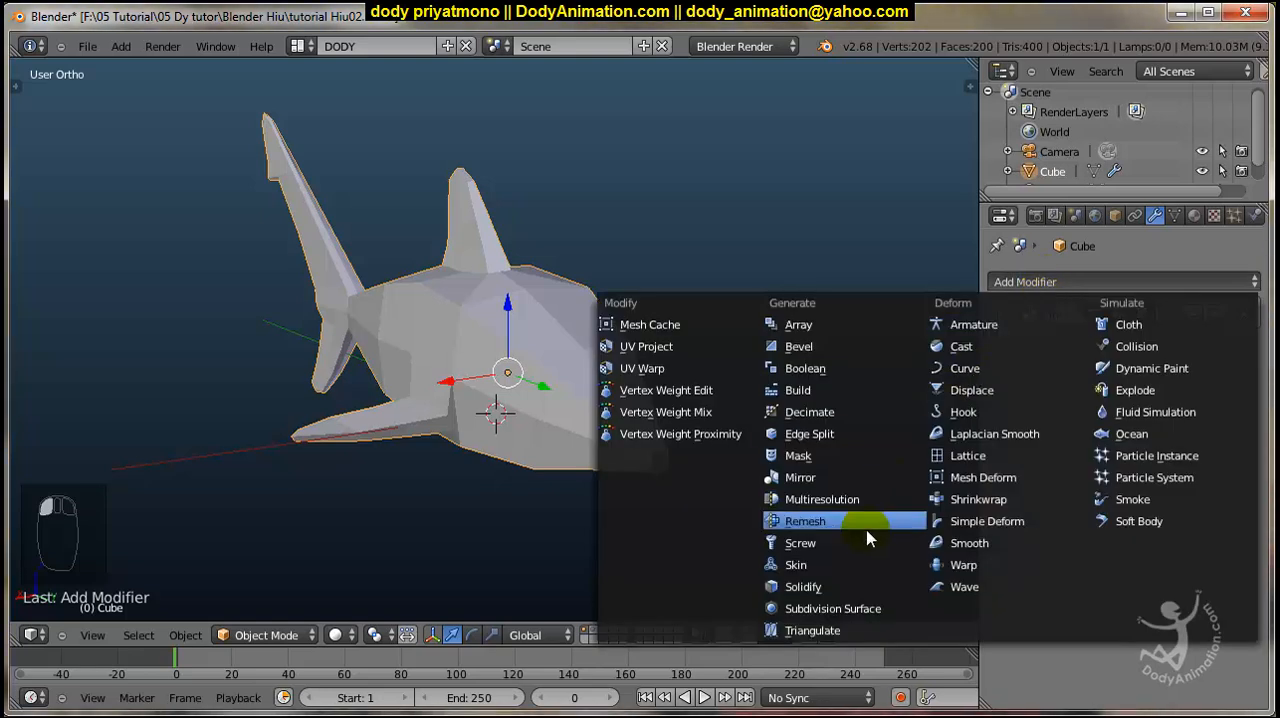
{"action": "left_click", "coordinate": [826, 610]}
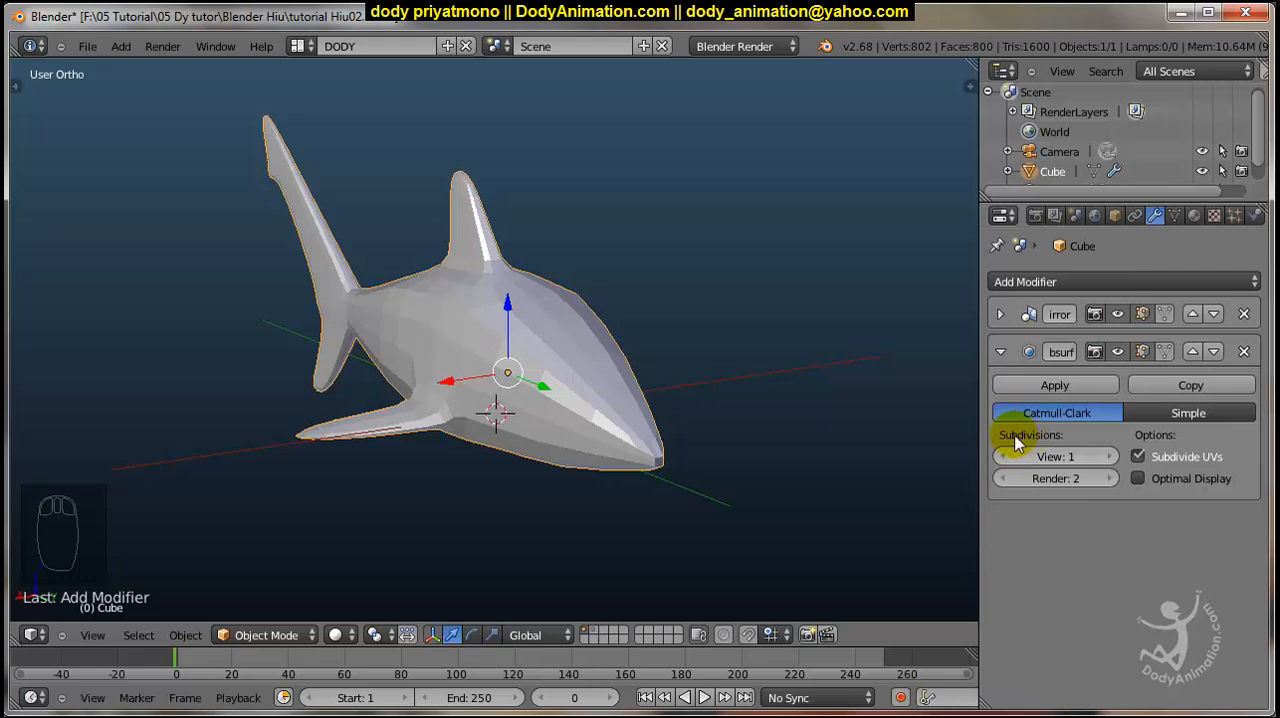
{"action": "left_click", "coordinate": [1107, 457]}
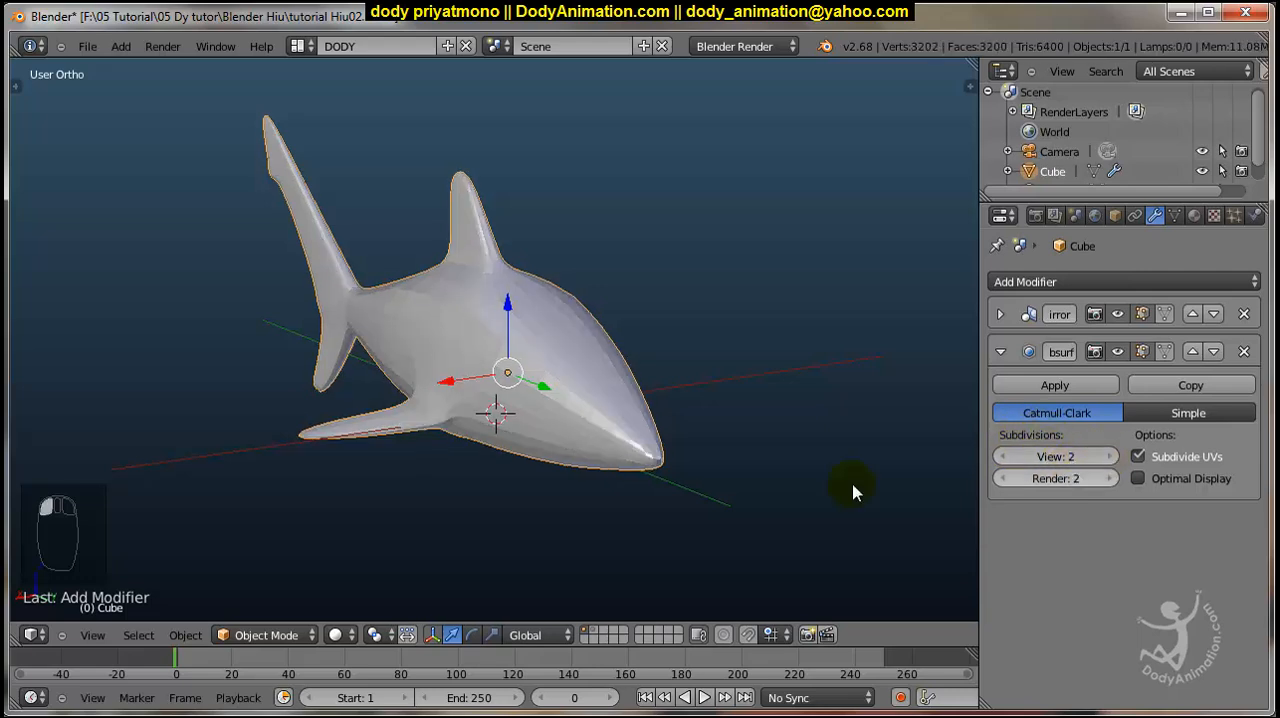
Inspect the subdivided shark from several angles and apply smooth shading to it.
{"action": "middle_click_drag", "start_coordinate": [686, 466], "coordinate": [718, 464]}
{"action": "scroll", "coordinate": [548, 382], "scroll_direction": "down", "scroll_amount": 2}
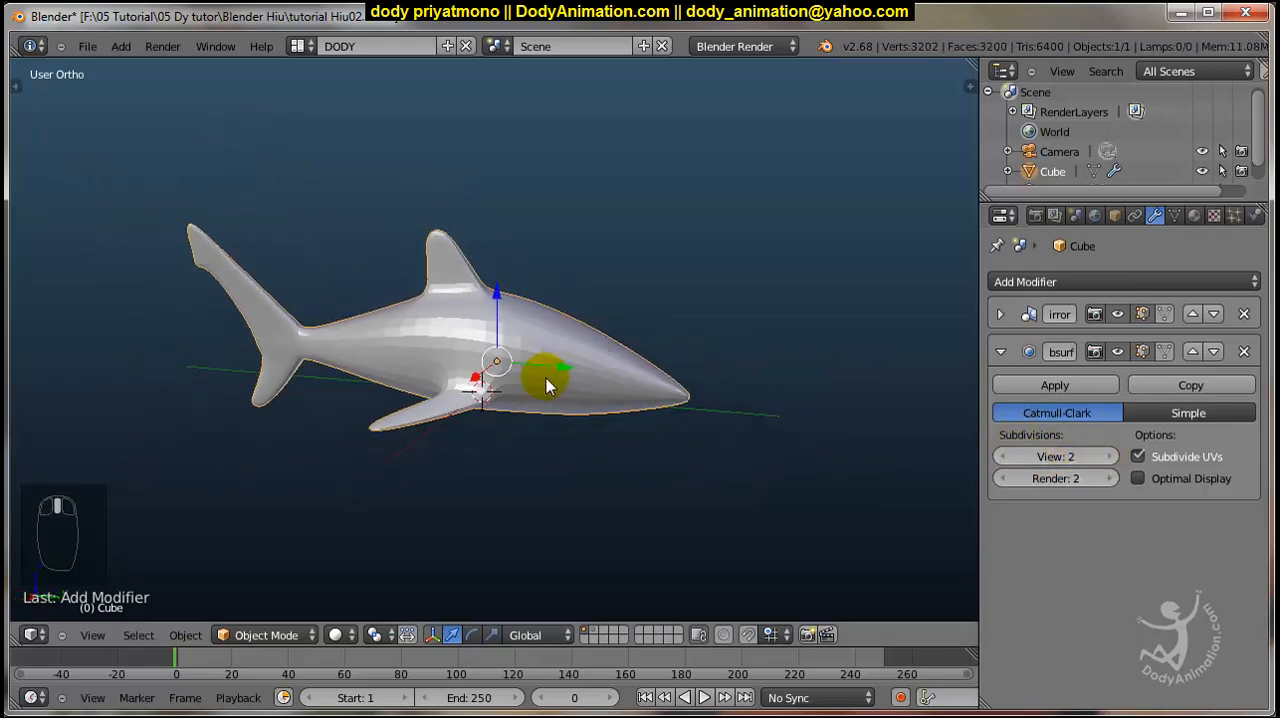
{"action": "scroll", "coordinate": [522, 370], "scroll_direction": "up", "scroll_amount": 6}
{"action": "middle_click_drag", "start_coordinate": [639, 359], "coordinate": [523, 346]}
{"action": "scroll", "coordinate": [306, 330], "scroll_direction": "down", "scroll_amount": 3}
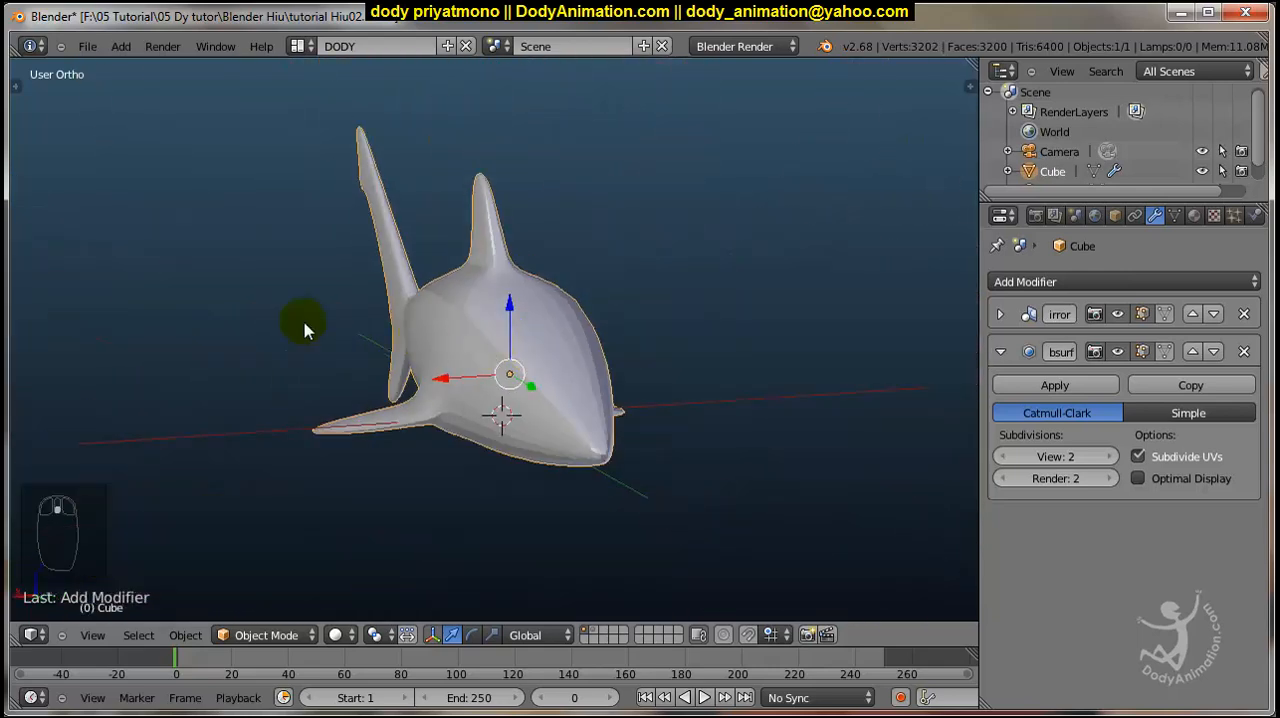
{"action": "left_click", "coordinate": [17, 87]}
{"action": "scroll", "coordinate": [157, 120], "scroll_direction": "down", "scroll_amount": 1}
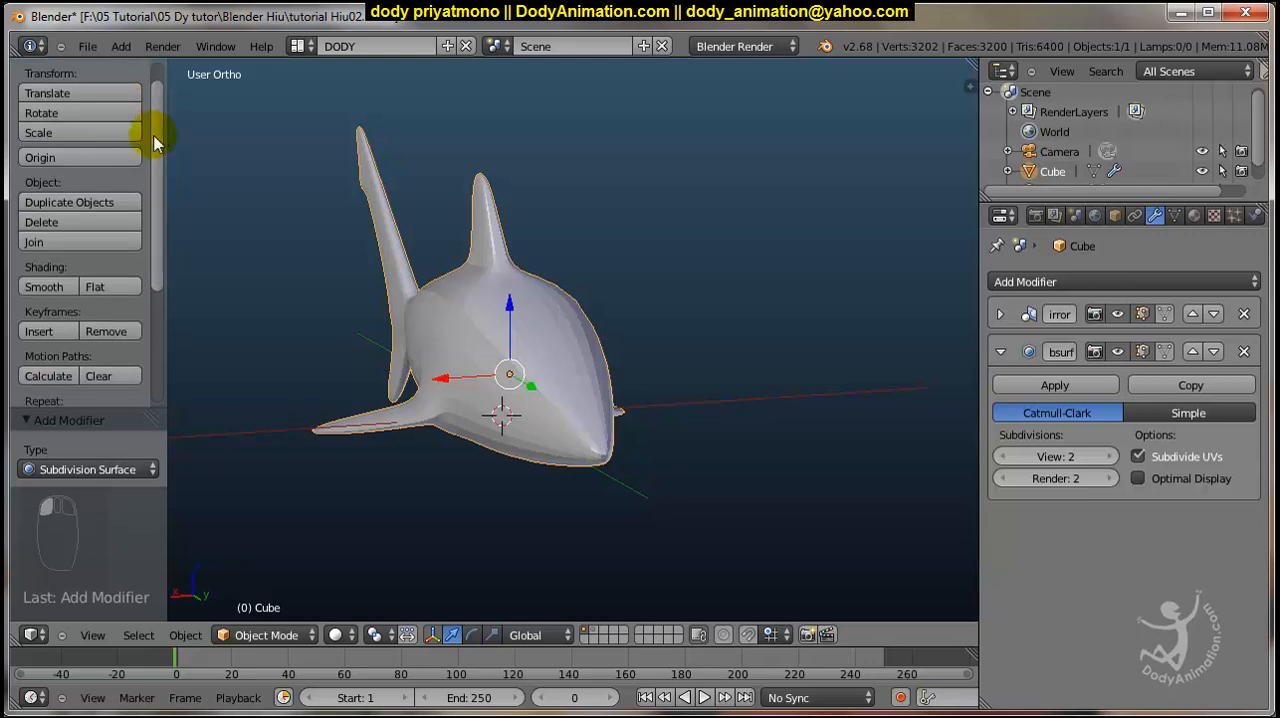
{"action": "left_click", "coordinate": [44, 286]}
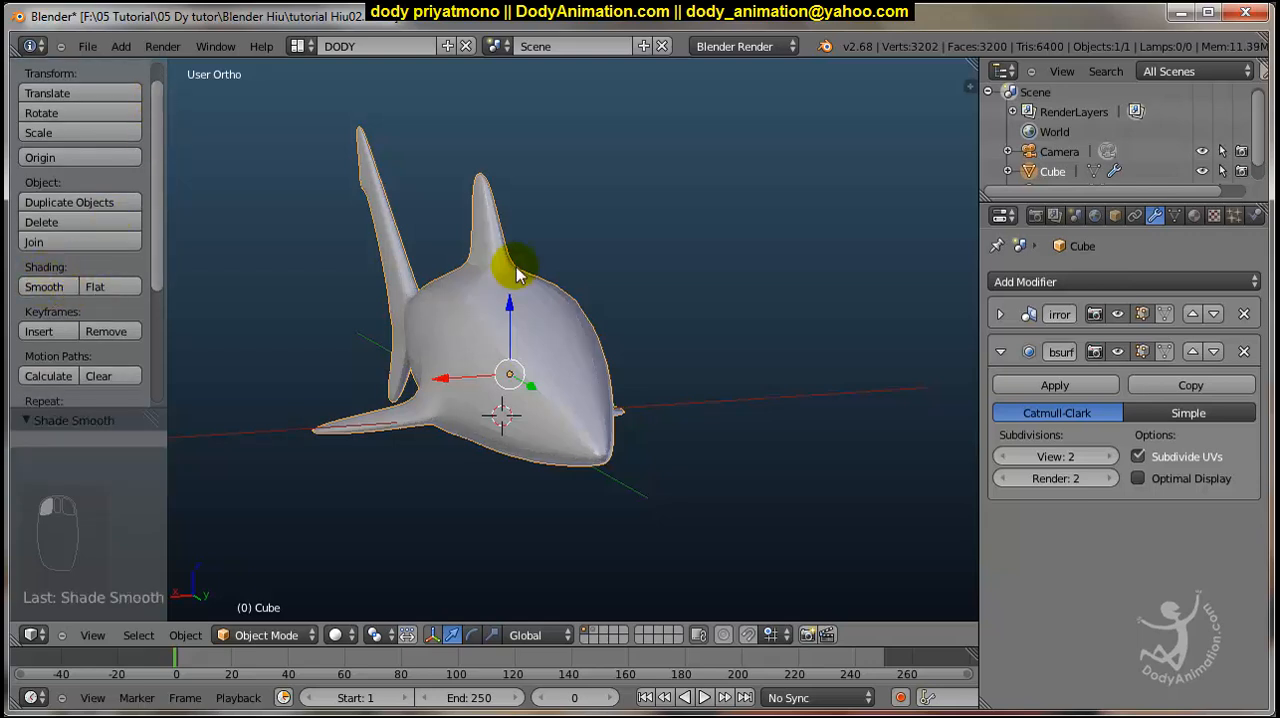
Hide the tool shelf and check the smooth-shaded shark from the side.
{"action": "middle_click_drag", "start_coordinate": [508, 266], "coordinate": [700, 258]}
{"action": "scroll", "coordinate": [476, 344], "scroll_direction": "down", "scroll_amount": 2}
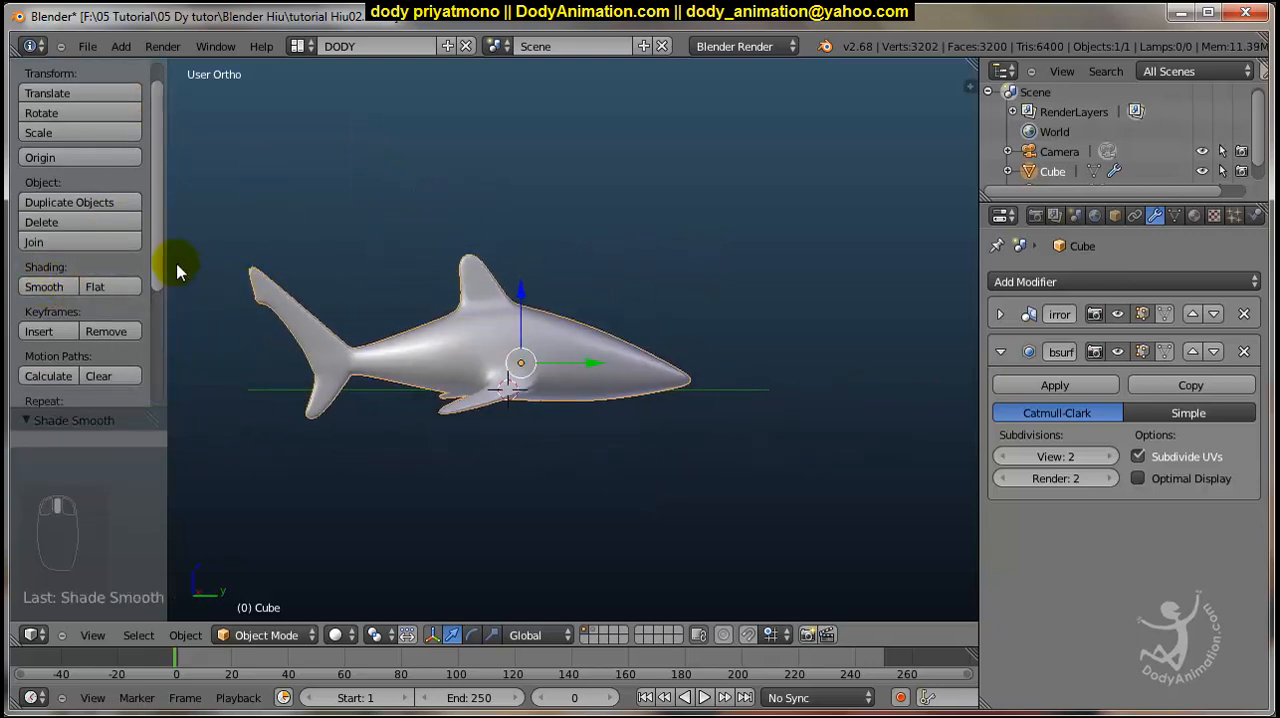
{"action": "left_click_drag", "start_coordinate": [165, 259], "coordinate": [14, 287]}
{"action": "scroll", "coordinate": [640, 363], "scroll_direction": "down", "scroll_amount": 2}
{"action": "middle_click_drag", "start_coordinate": [640, 363], "coordinate": [559, 363]}
{"action": "scroll", "coordinate": [560, 363], "scroll_direction": "up", "scroll_amount": 6}
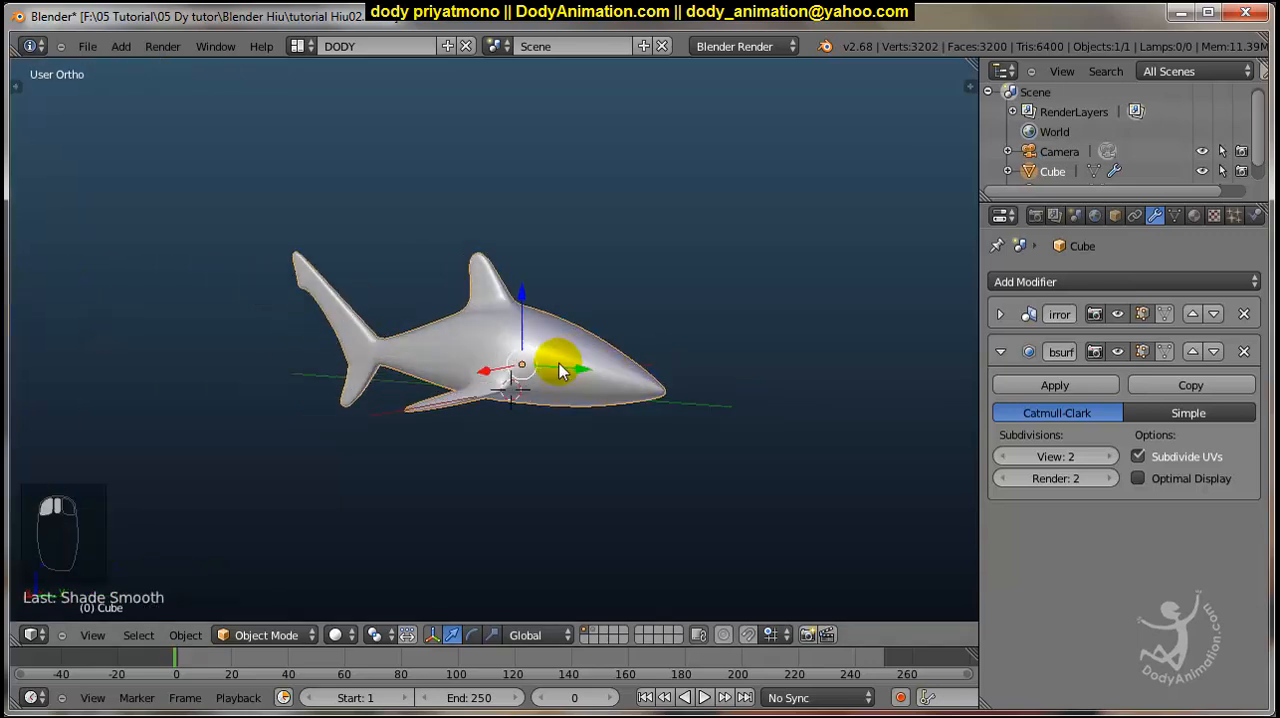
Compare the smoothed shark's outline and wireframe with the reference photo in the right side view.
{"action": "middle_click_drag", "start_coordinate": [665, 401], "coordinate": [584, 400]}
{"action": "scroll", "coordinate": [753, 380], "scroll_direction": "down", "scroll_amount": 2}
{"action": "scroll", "coordinate": [655, 397], "scroll_direction": "up", "scroll_amount": 3}
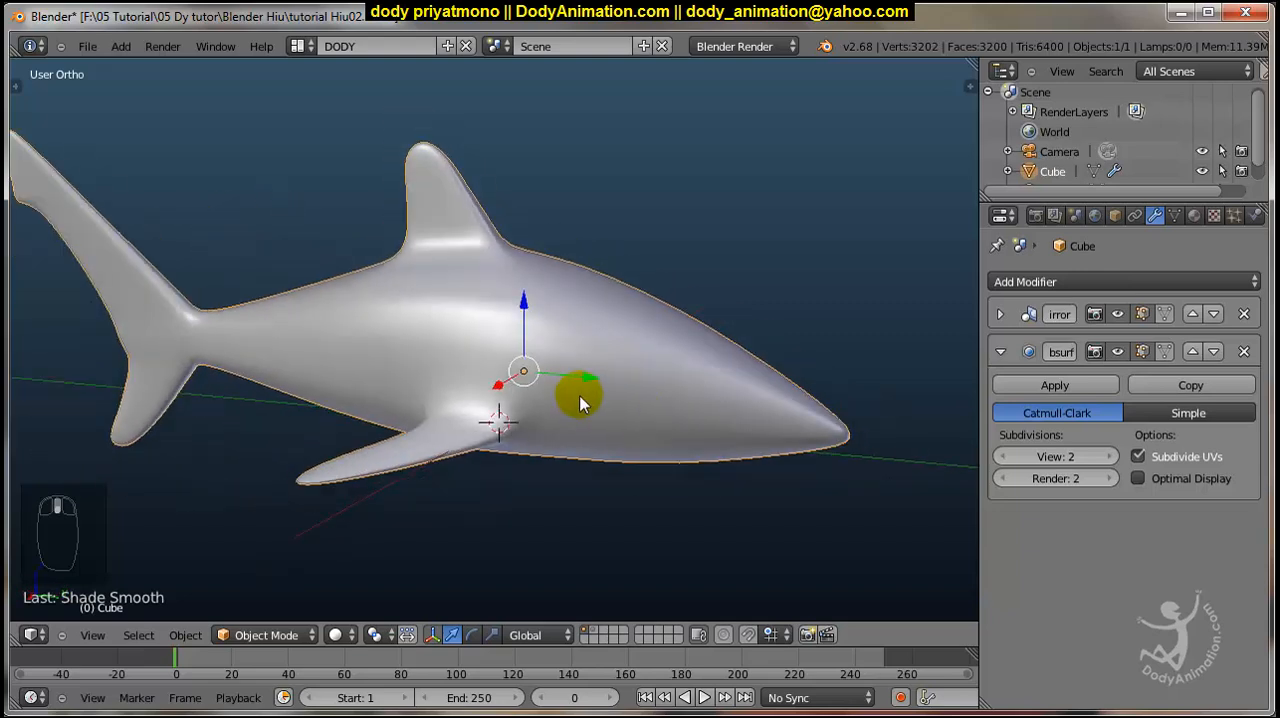
{"action": "key", "text": "KP_3"}
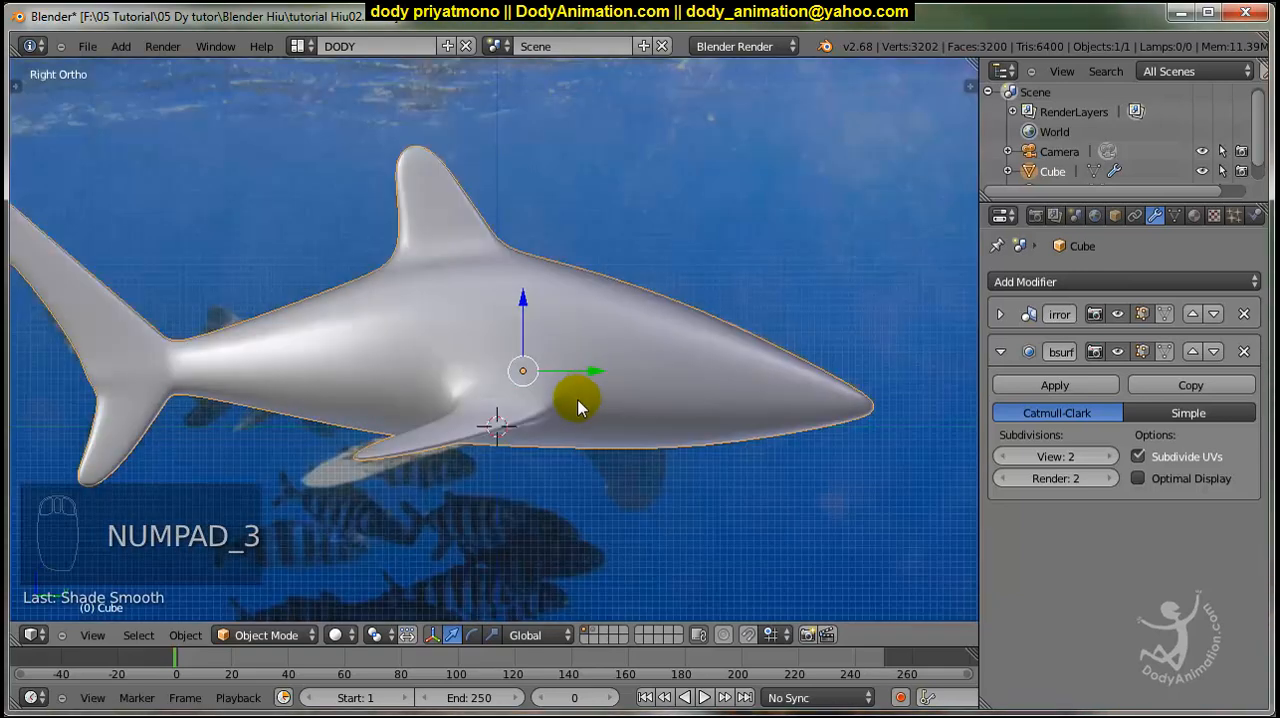
{"action": "key", "text": "z"}
{"action": "scroll", "coordinate": [578, 407], "scroll_direction": "up", "scroll_amount": 4}
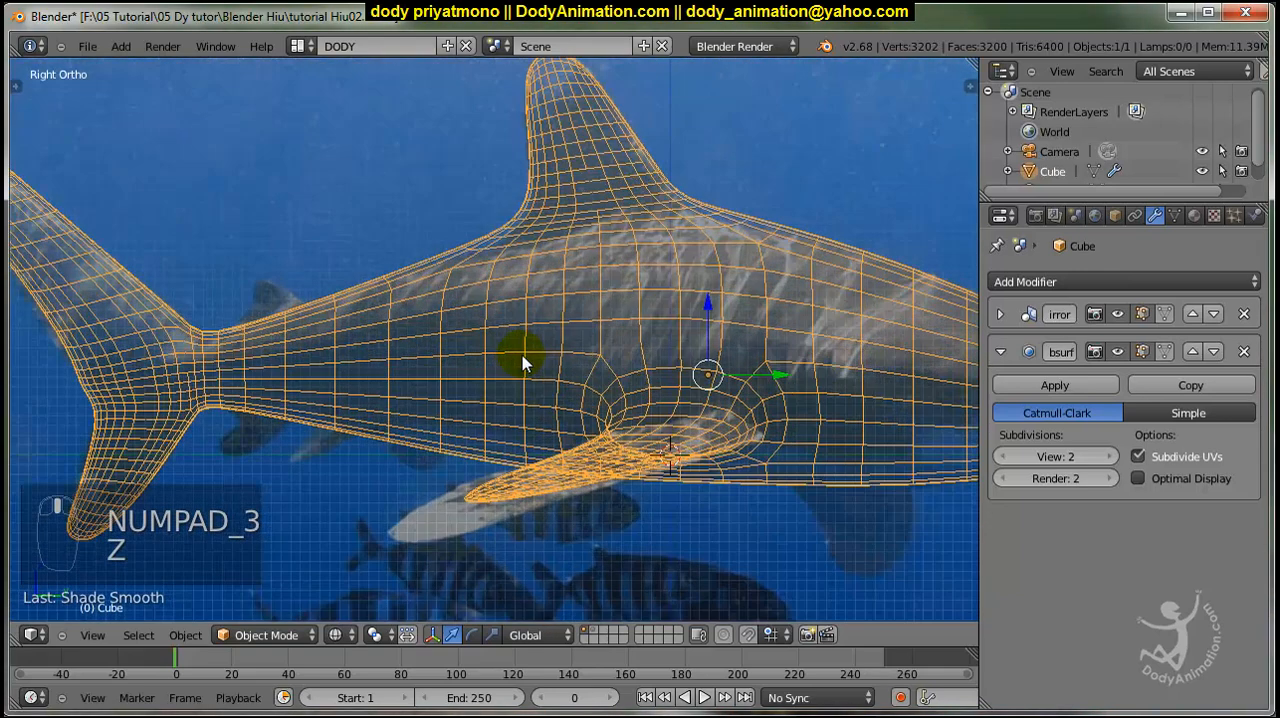
{"action": "middle_click_drag", "start_coordinate": [318, 322], "coordinate": [372, 337], "text": "shift"}
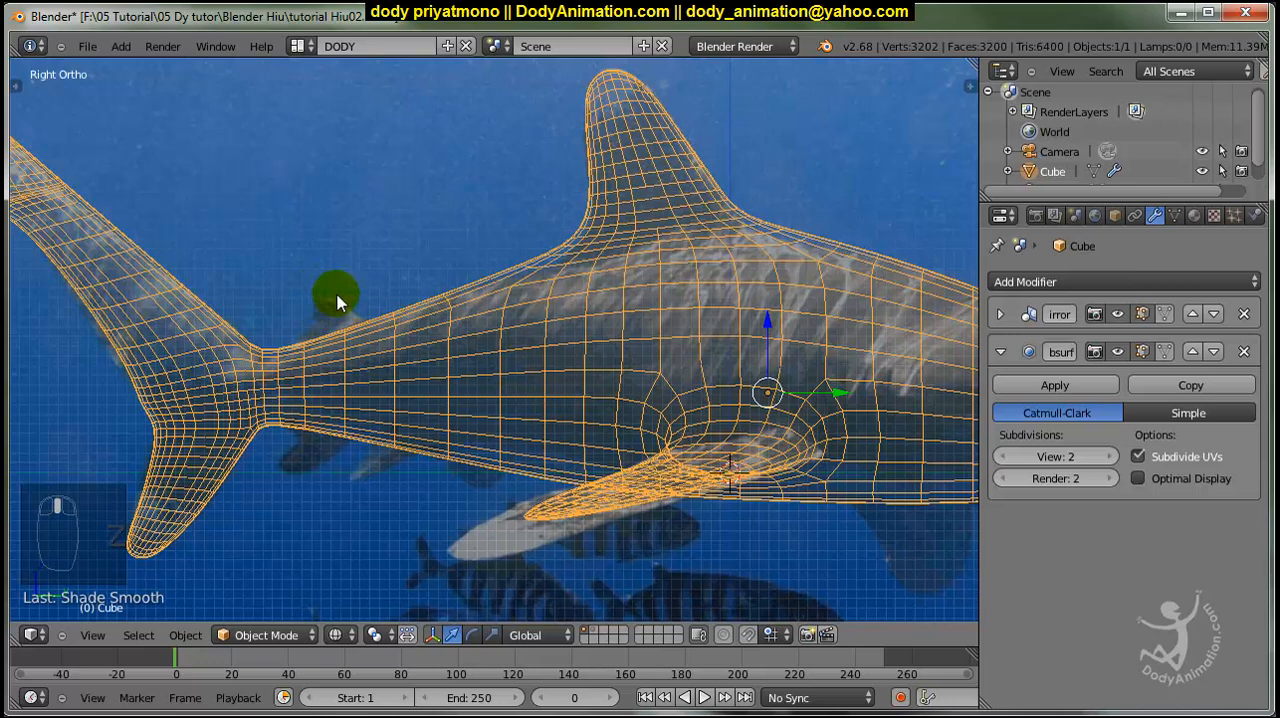
Enter Edit Mode on the shark and turn off the Subdivision Surface modifier's viewport display.
{"action": "left_click", "coordinate": [1000, 351]}
{"action": "key", "text": "Tab"}
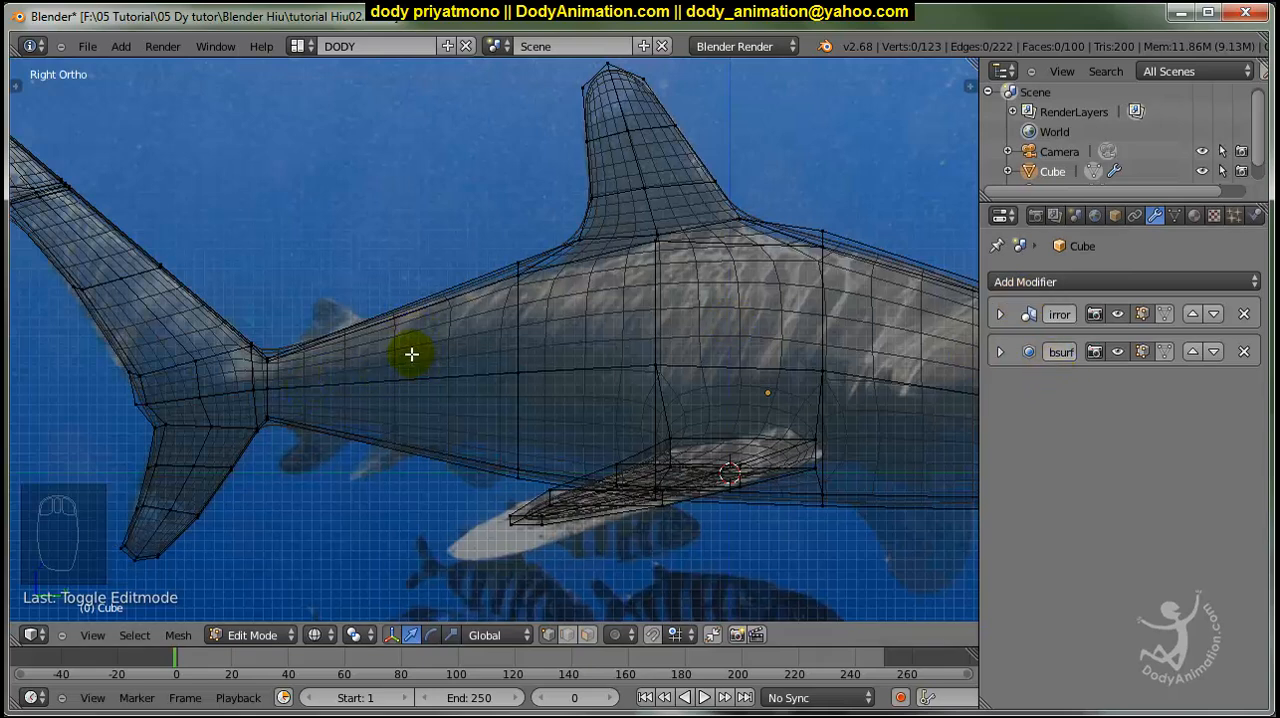
{"action": "left_click", "coordinate": [1117, 351]}
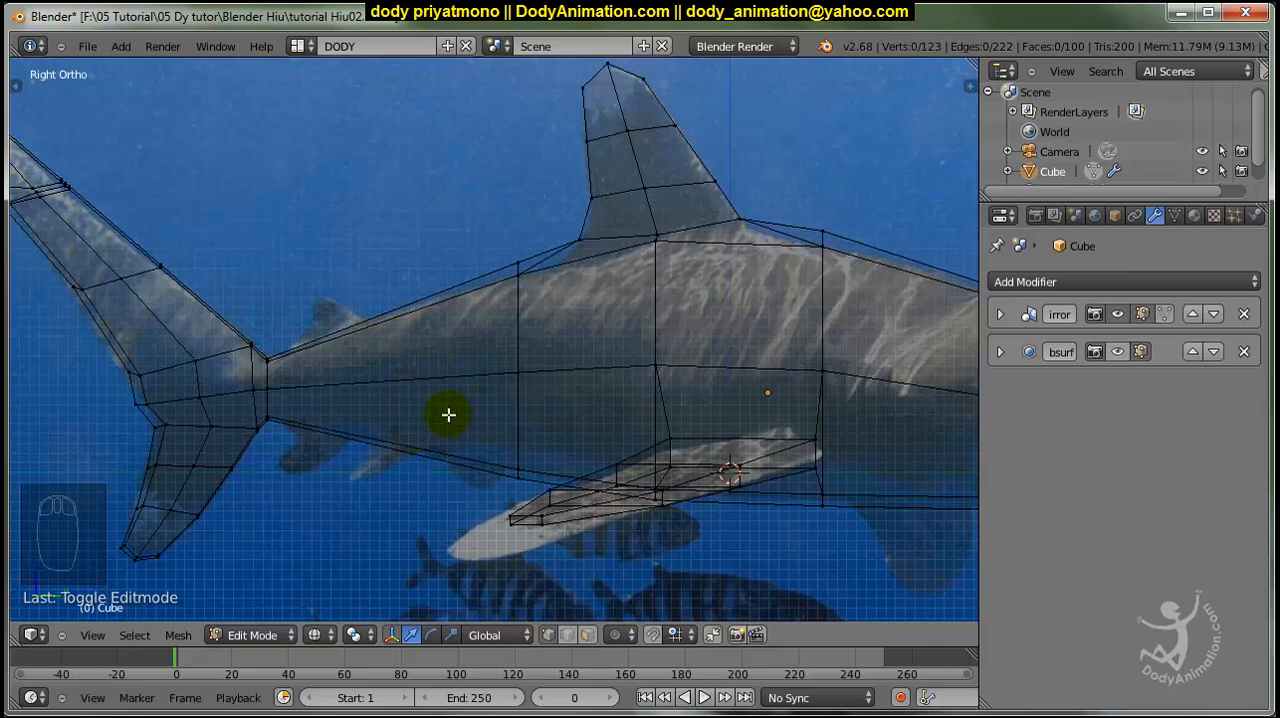
Add two evenly spaced edge loops around the rear body between the tail base and the dorsal fin section.
{"action": "key", "text": "ctrl+r"}
{"action": "left_click", "coordinate": [408, 368]}
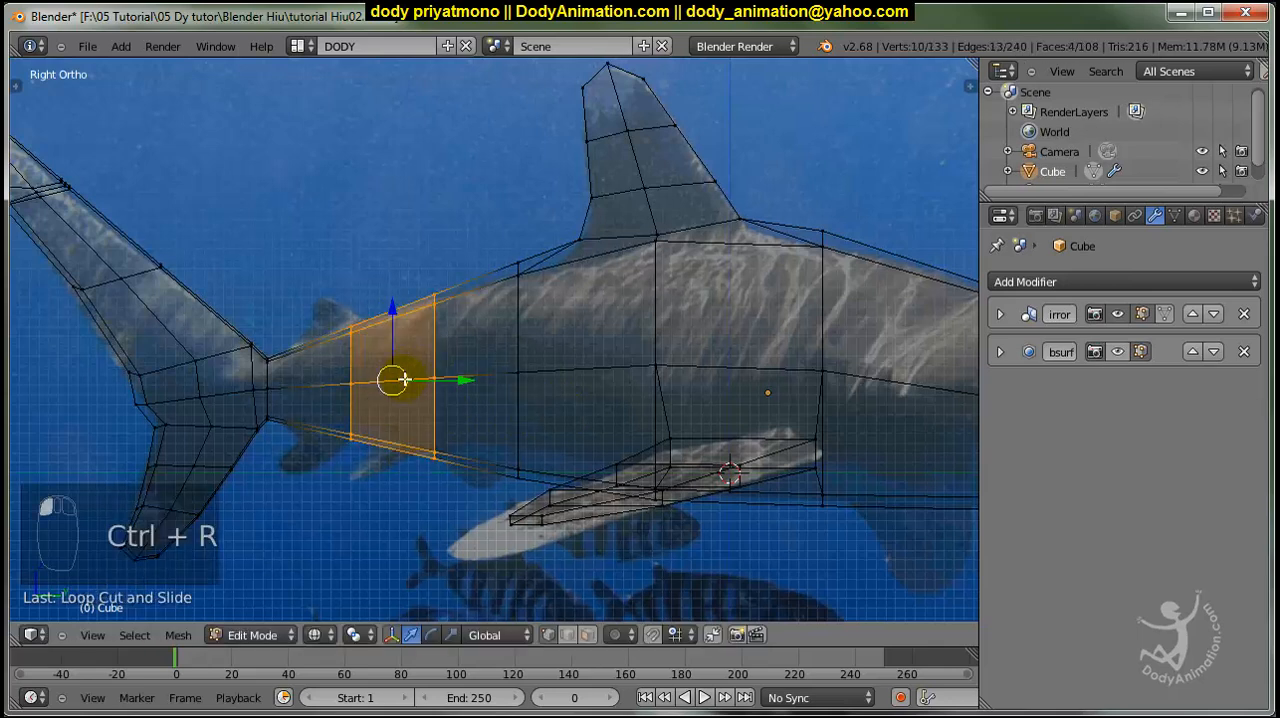
{"action": "key", "text": "a"}
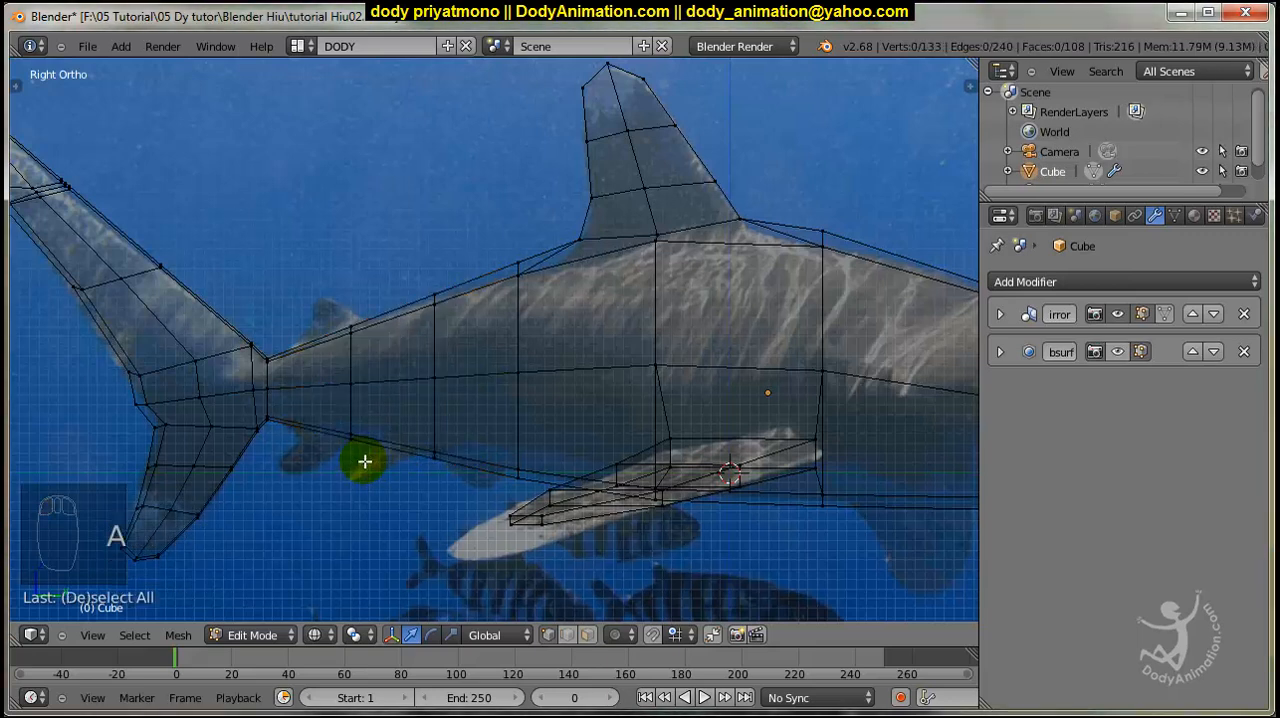
Select the upper face of the rear body next to the tail base and enable Clipping in the Mirror modifier.
{"action": "scroll", "coordinate": [373, 466], "scroll_direction": "down", "scroll_amount": 1}
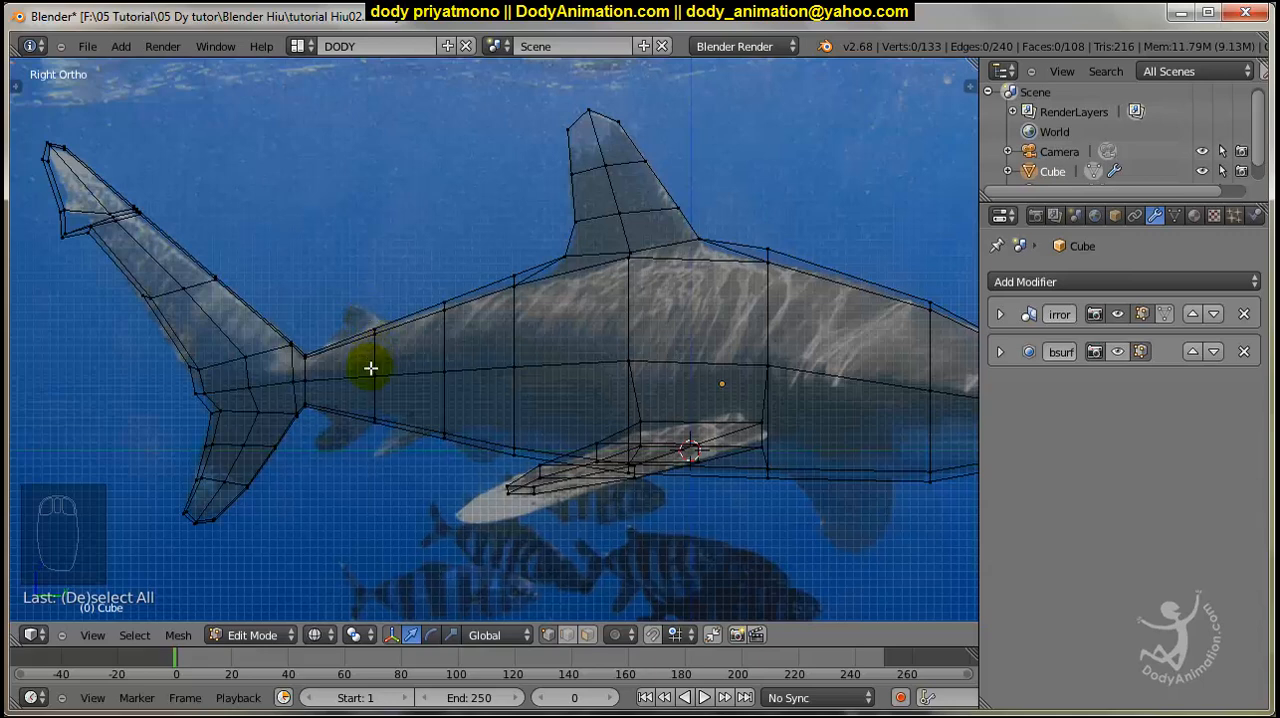
{"action": "mouse_move", "coordinate": [370, 368]}
{"action": "middle_mouse_down"}
{"action": "mouse_move", "coordinate": [457, 357]}
{"action": "mouse_move", "coordinate": [423, 440]}
{"action": "mouse_move", "coordinate": [374, 369]}
{"action": "mouse_move", "coordinate": [469, 379]}
{"action": "middle_mouse_up"}
{"action": "key", "text": "z"}
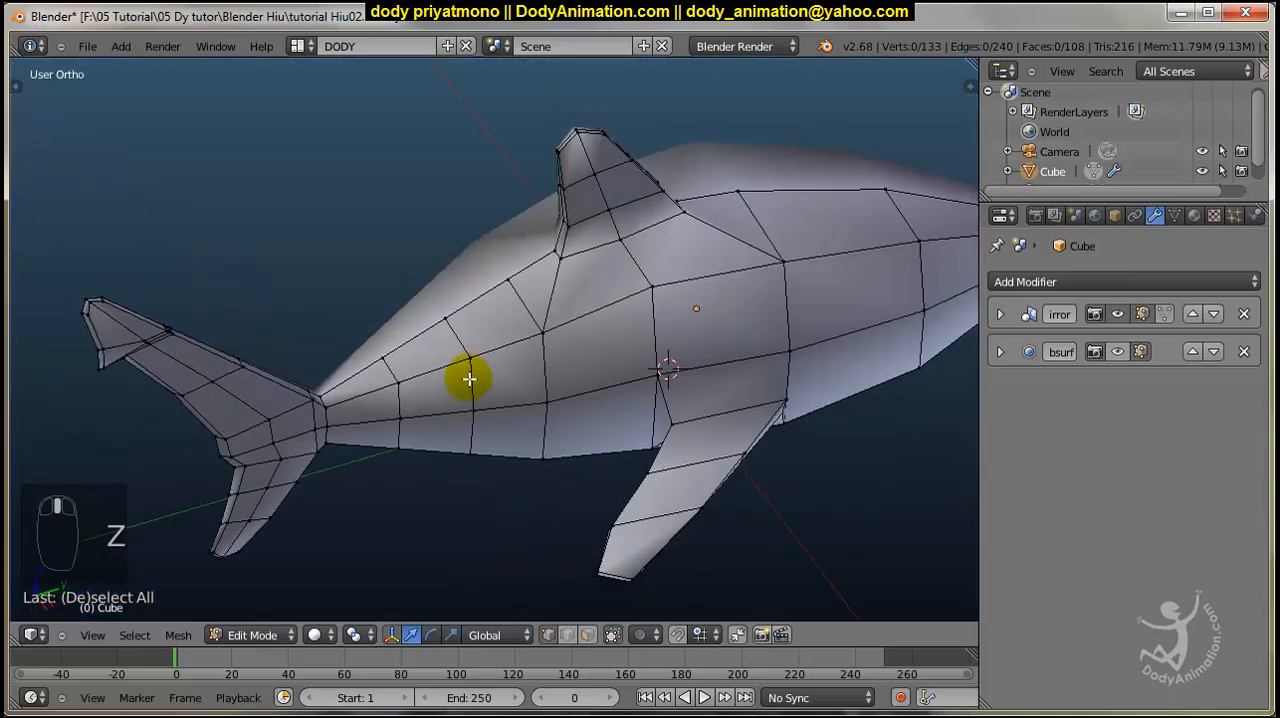
{"action": "scroll", "coordinate": [469, 379], "scroll_direction": "up", "scroll_amount": 4}
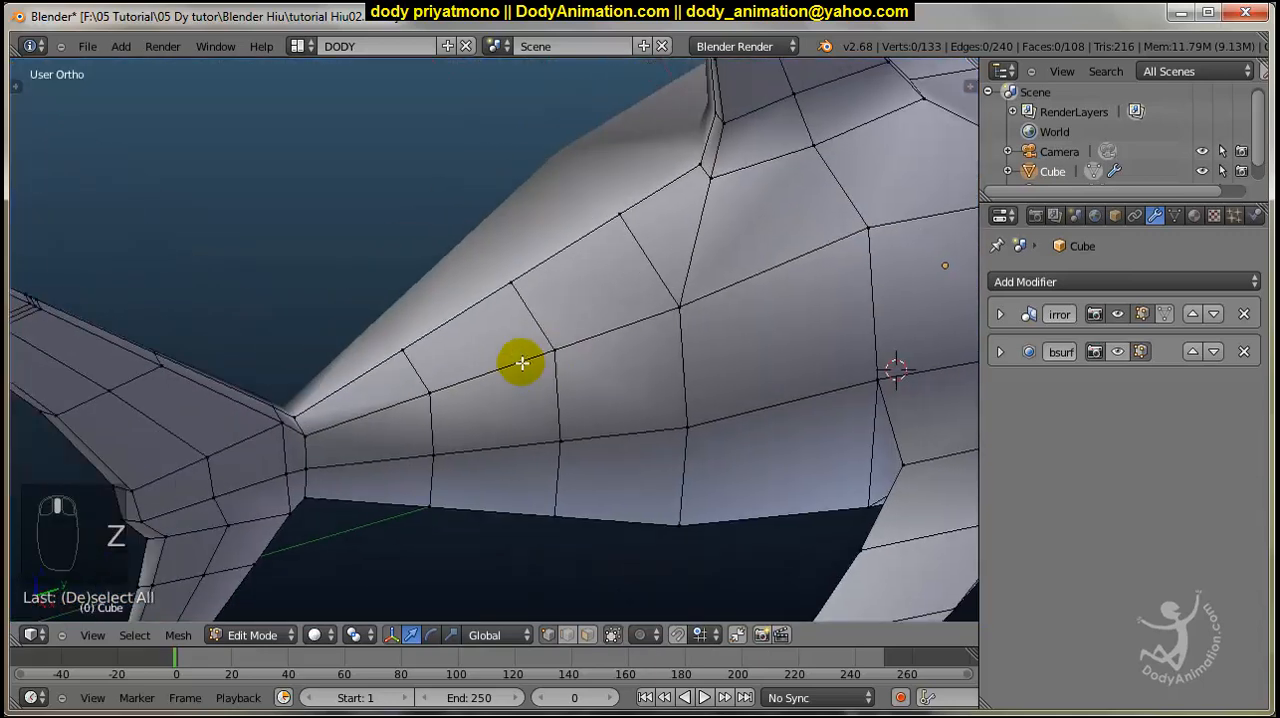
{"action": "right_click", "coordinate": [398, 422]}
{"action": "middle_click_drag", "start_coordinate": [417, 403], "coordinate": [457, 371]}
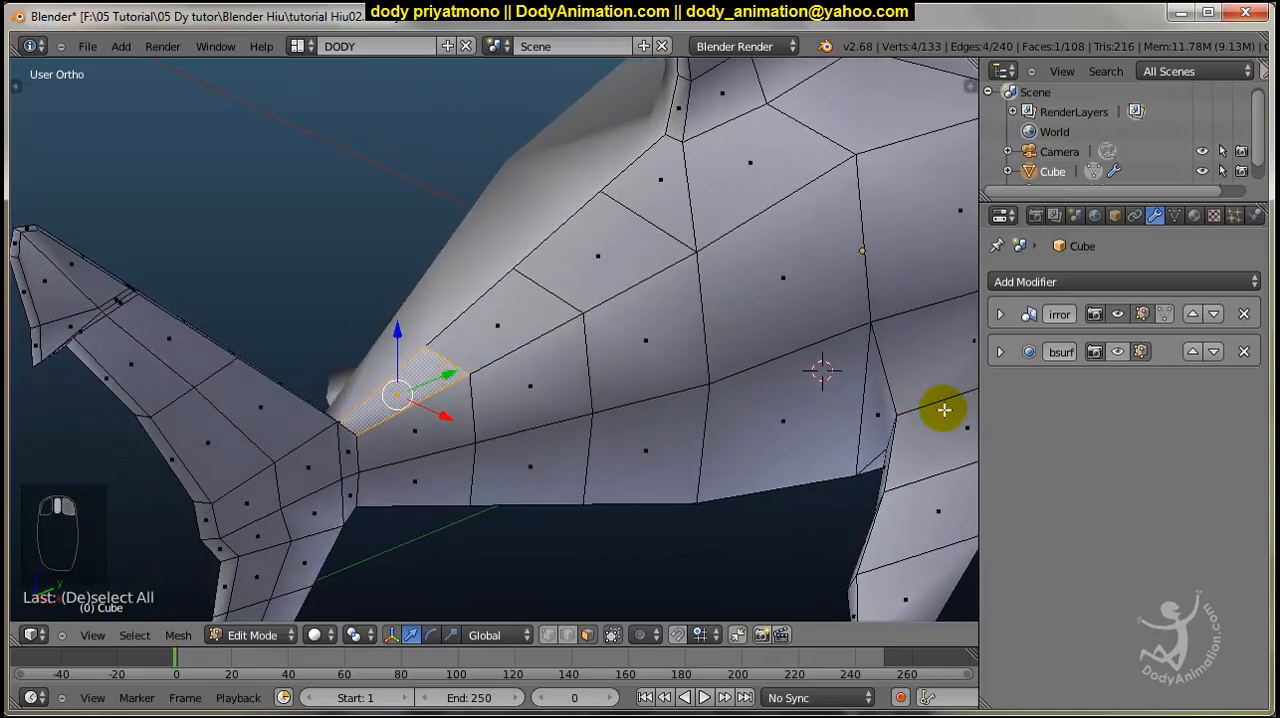
{"action": "left_click", "coordinate": [1000, 314]}
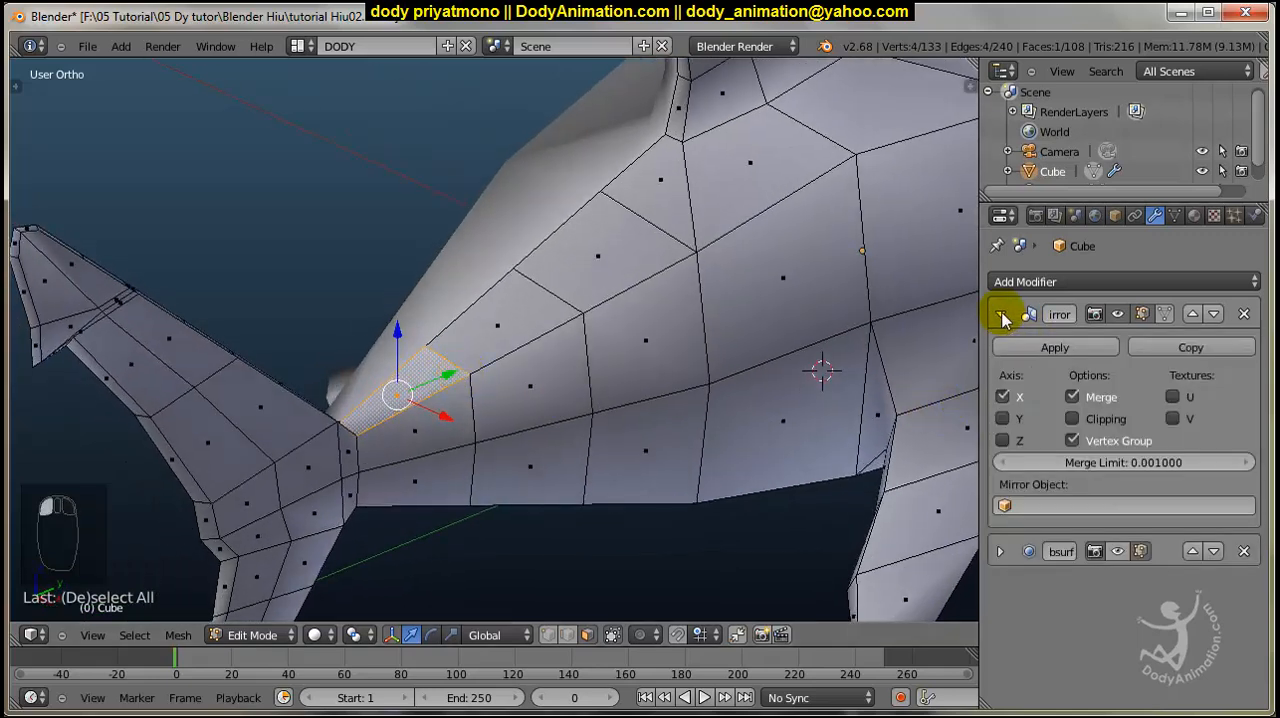
{"action": "left_click", "coordinate": [1073, 420]}
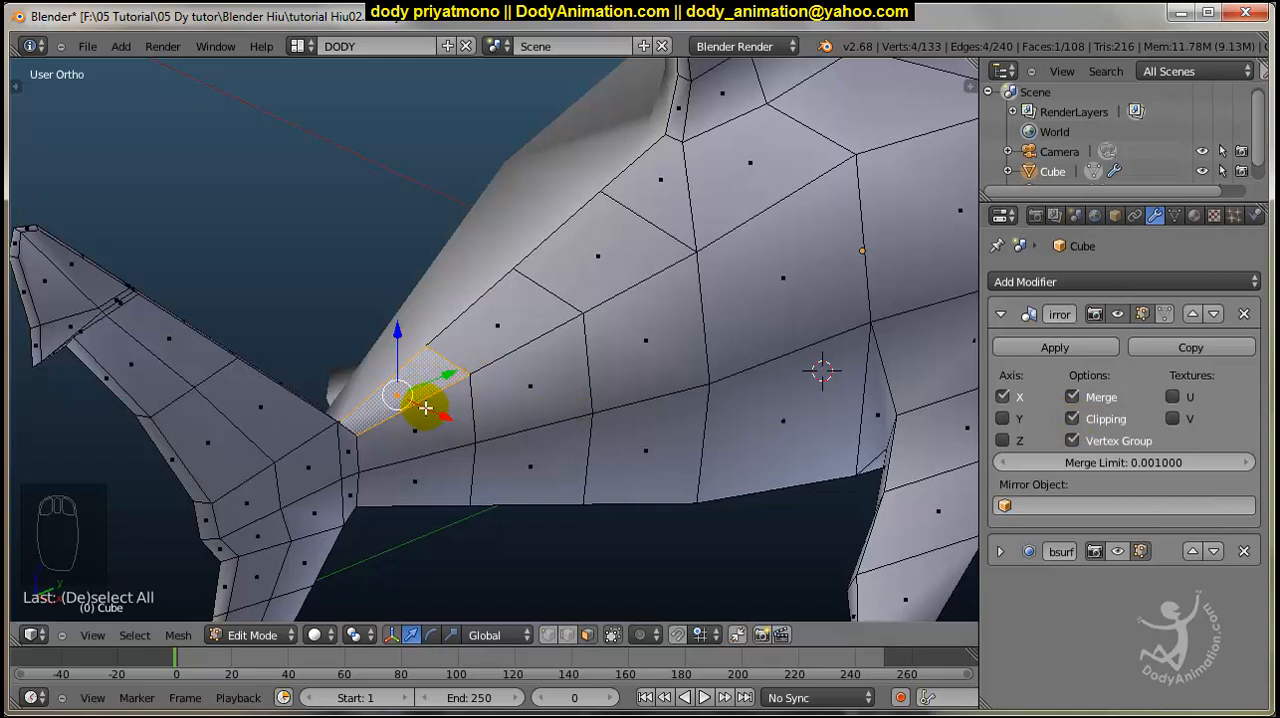
Try extruding the selected face and scaling it down, and undo the attempt.
{"action": "middle_click_drag", "start_coordinate": [404, 399], "coordinate": [446, 399]}
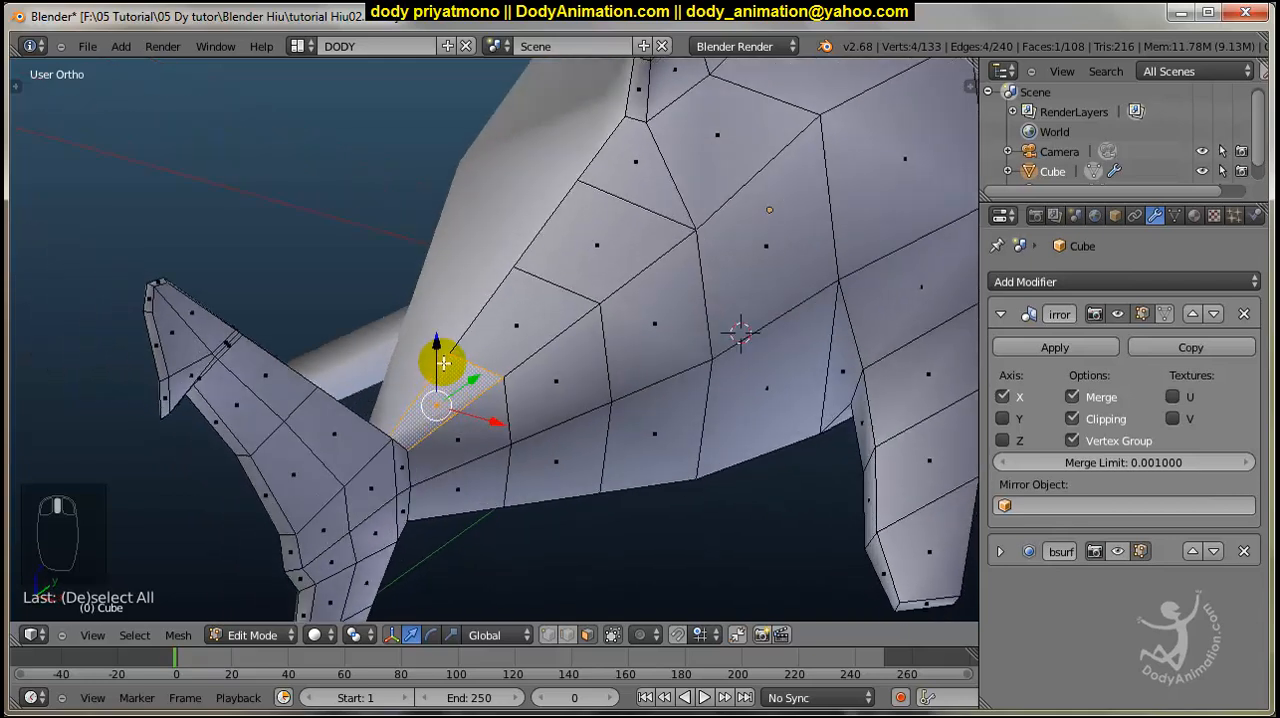
{"action": "key", "text": "e"}
{"action": "left_click", "coordinate": [486, 400]}
{"action": "key", "text": "s"}
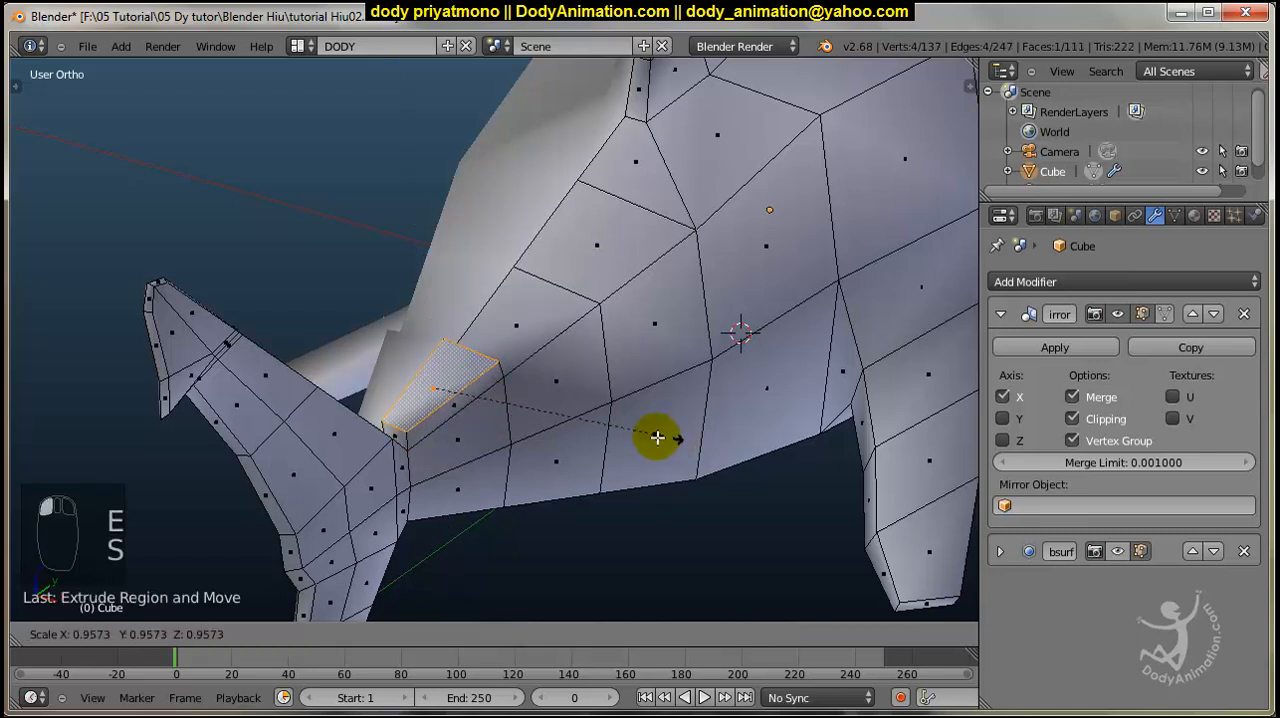
{"action": "left_click", "coordinate": [503, 429]}
{"action": "middle_click_drag", "start_coordinate": [503, 429], "coordinate": [351, 386]}
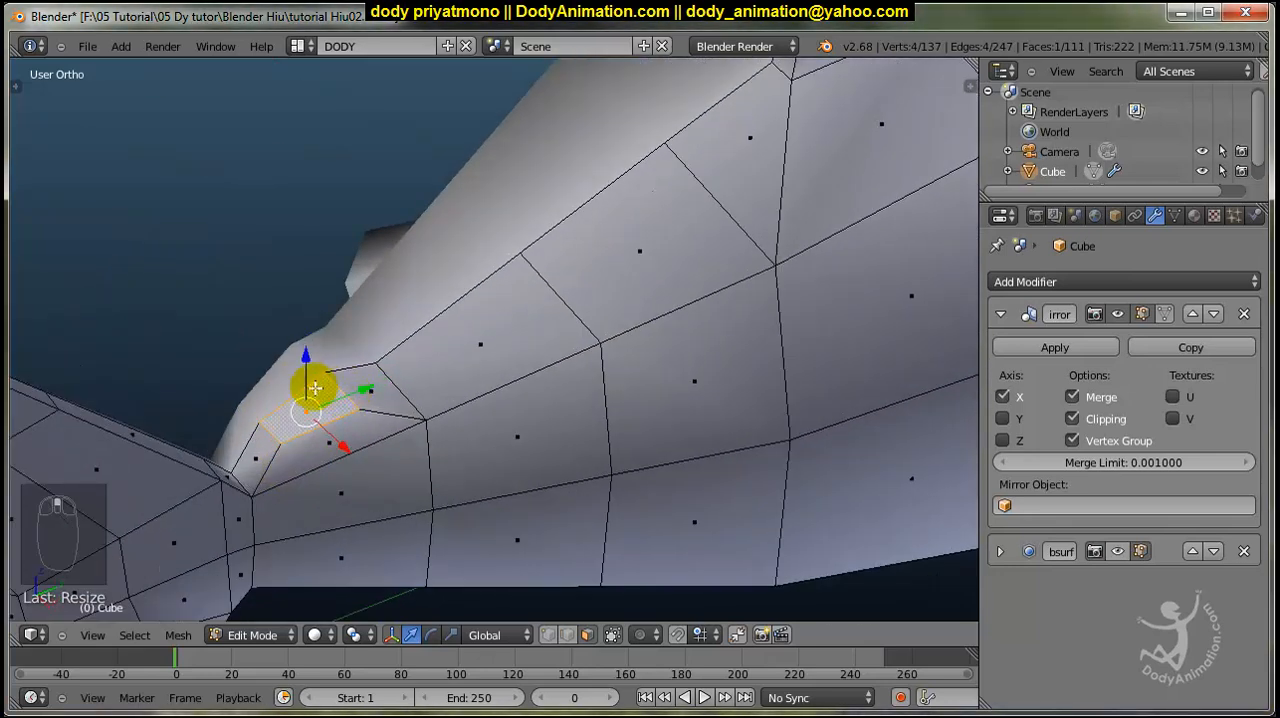
{"action": "key", "text": "ctrl+z"}
{"action": "key", "text": "ctrl+z"}
{"action": "key", "text": "ctrl+z"}
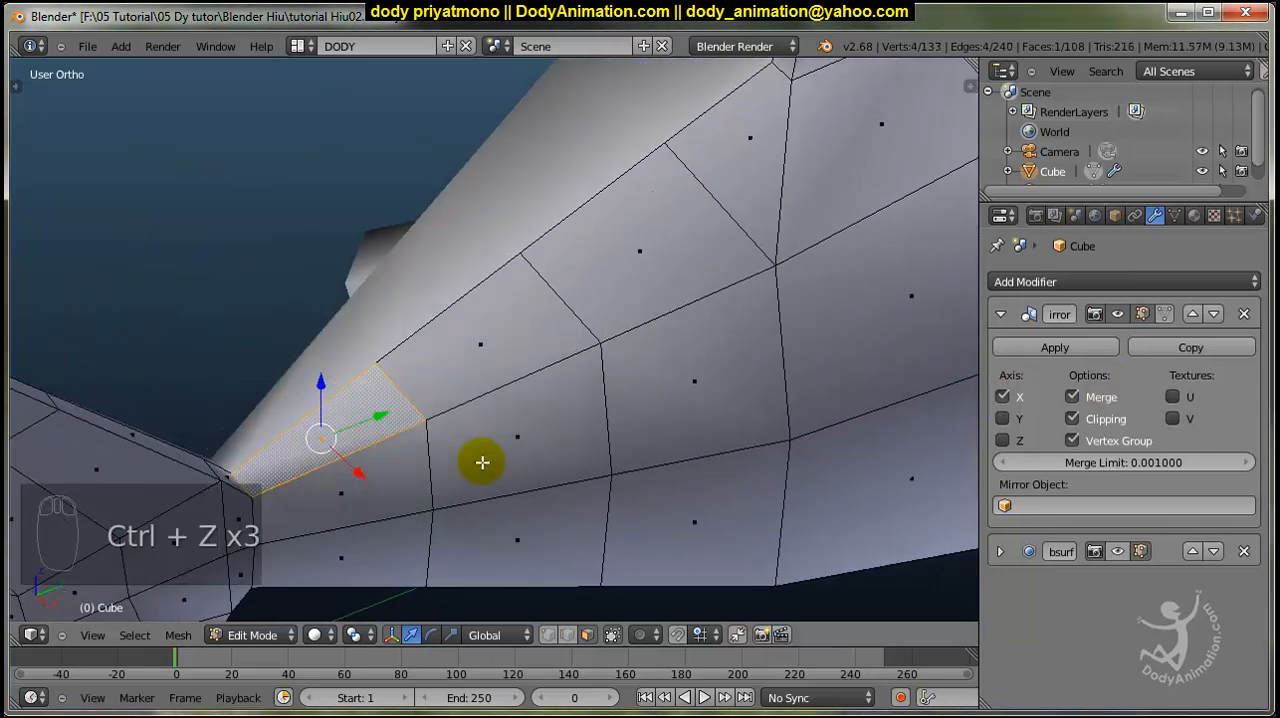
Try extruding the face with Mirror Clipping disabled, undo the extrusion and enable Clipping again.
{"action": "left_click", "coordinate": [1072, 418]}
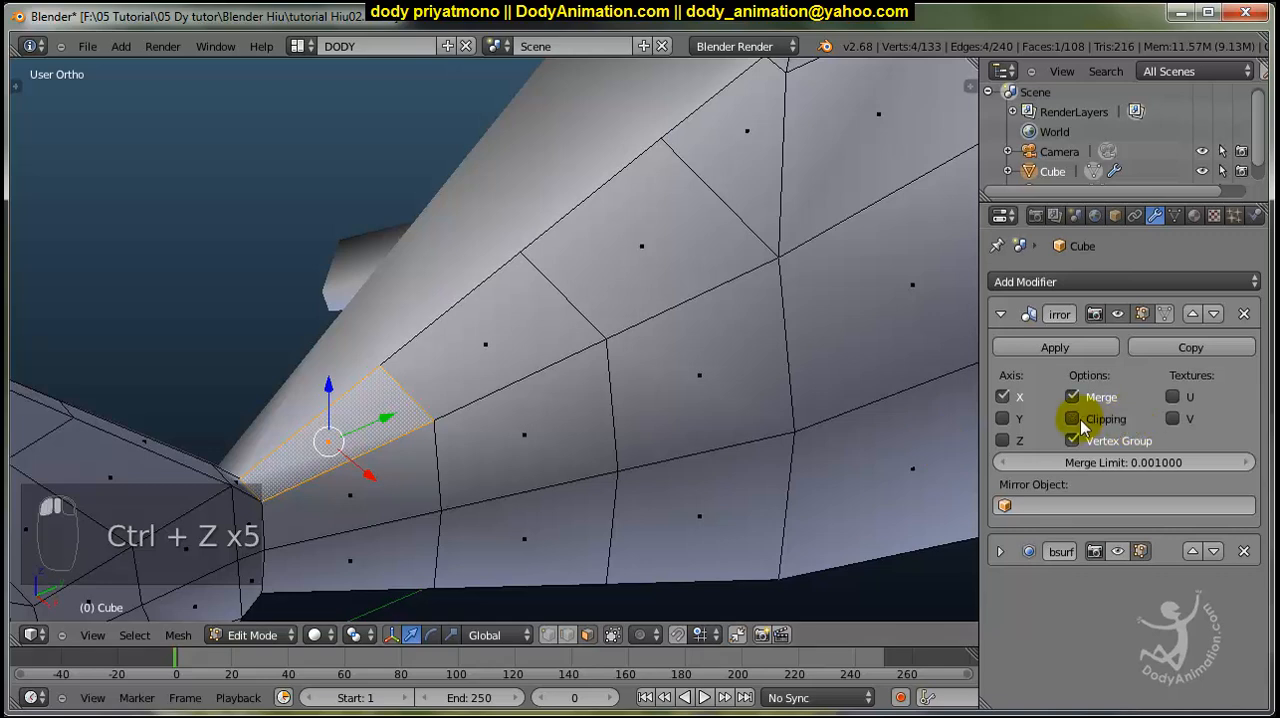
{"action": "key", "text": "e"}
{"action": "left_click", "coordinate": [465, 440]}
{"action": "middle_click_drag", "start_coordinate": [343, 423], "coordinate": [376, 418]}
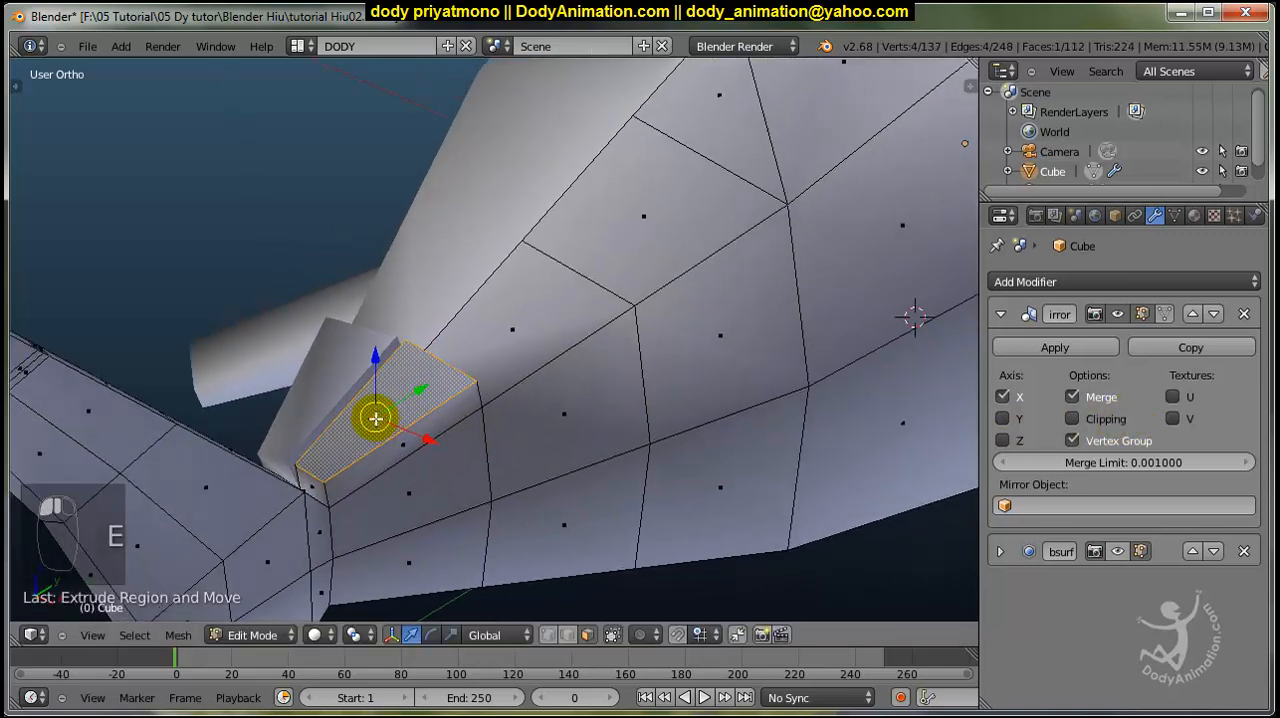
{"action": "left_click_drag", "start_coordinate": [406, 432], "coordinate": [420, 440]}
{"action": "right_click", "coordinate": [420, 440]}
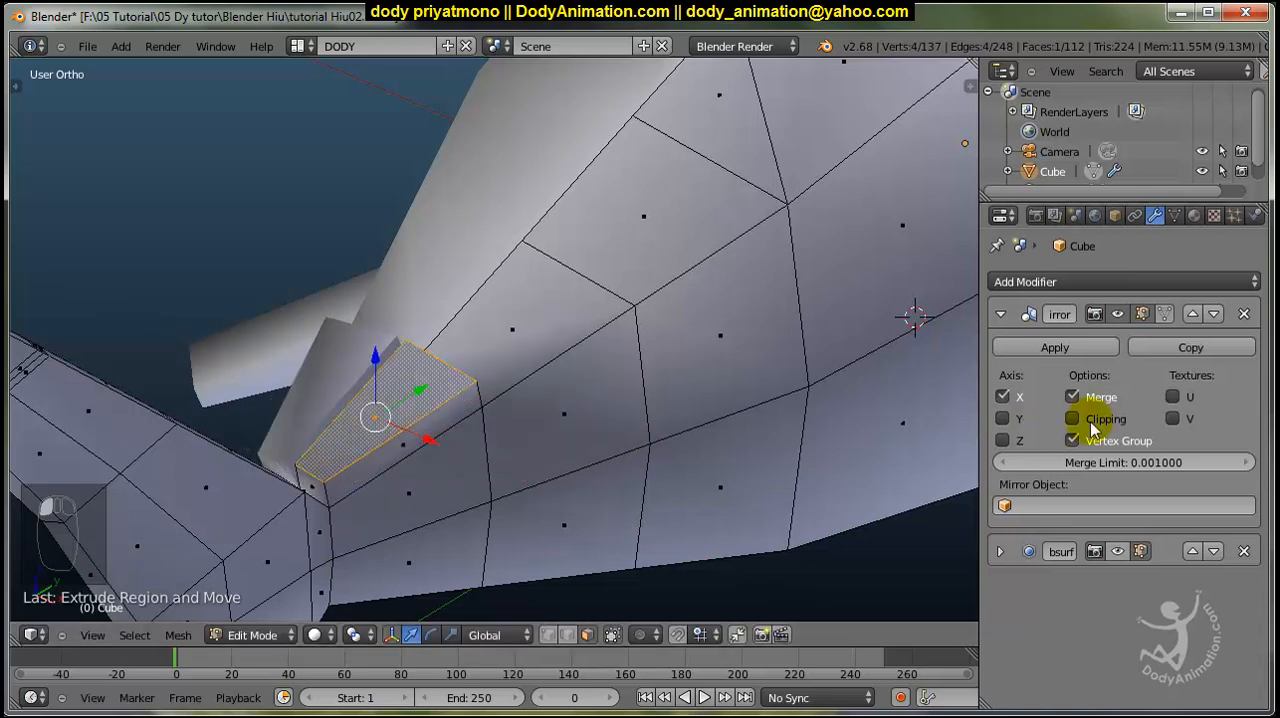
{"action": "key", "text": "ctrl+z"}
{"action": "key", "text": "ctrl+z"}
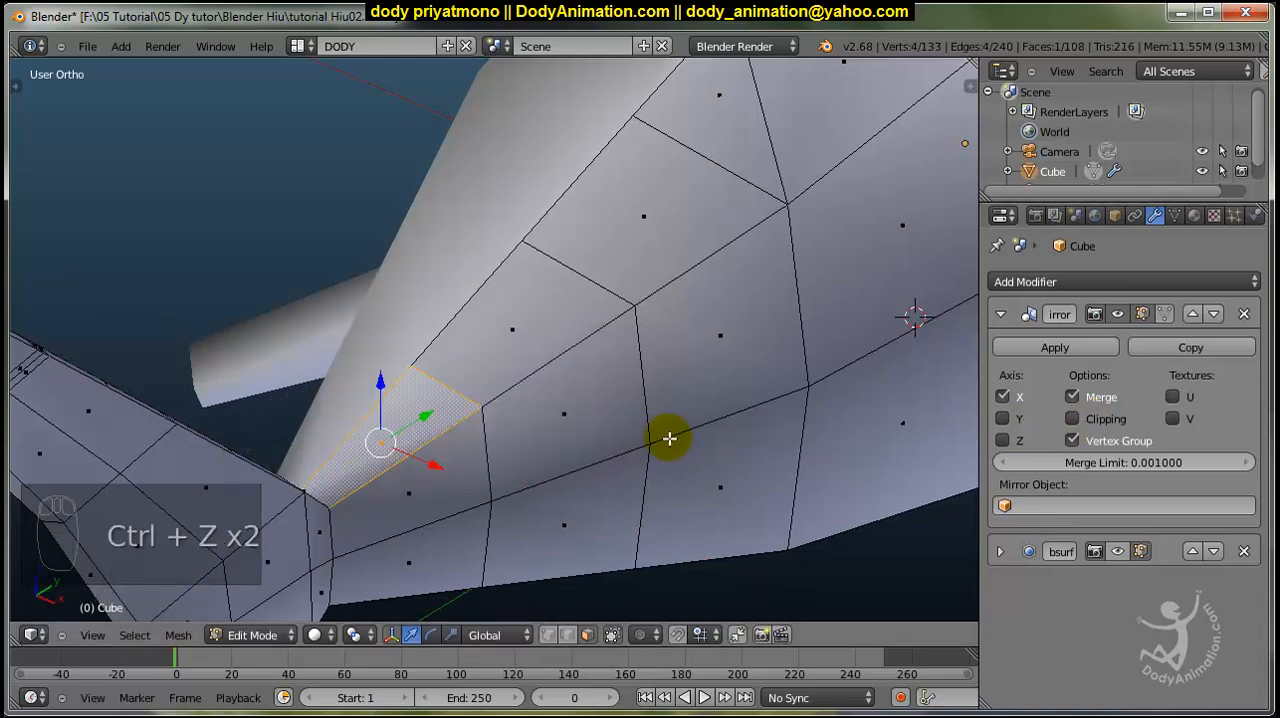
{"action": "left_click", "coordinate": [1072, 418]}
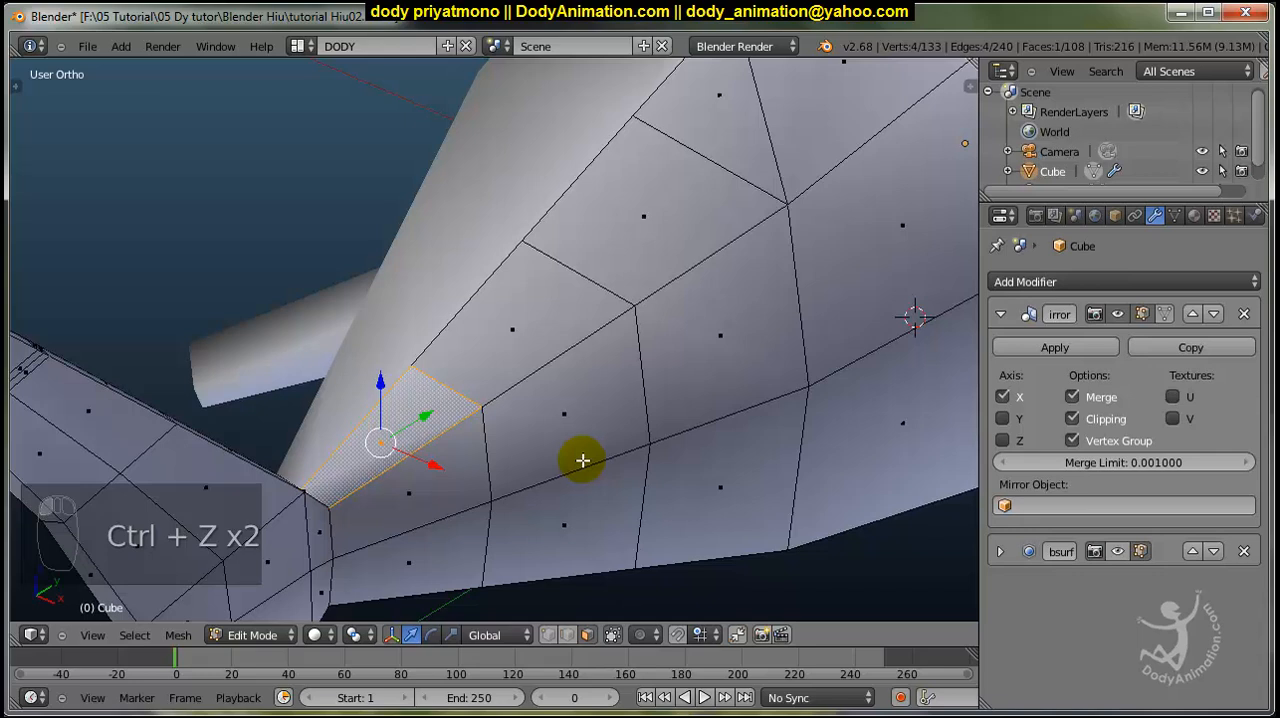
Extrude the selected face in place, scaling it down and repositioning it as the base of a small rear dorsal fin.
{"action": "key", "text": "e"}
{"action": "right_click", "coordinate": [575, 455]}
{"action": "key", "text": "s"}
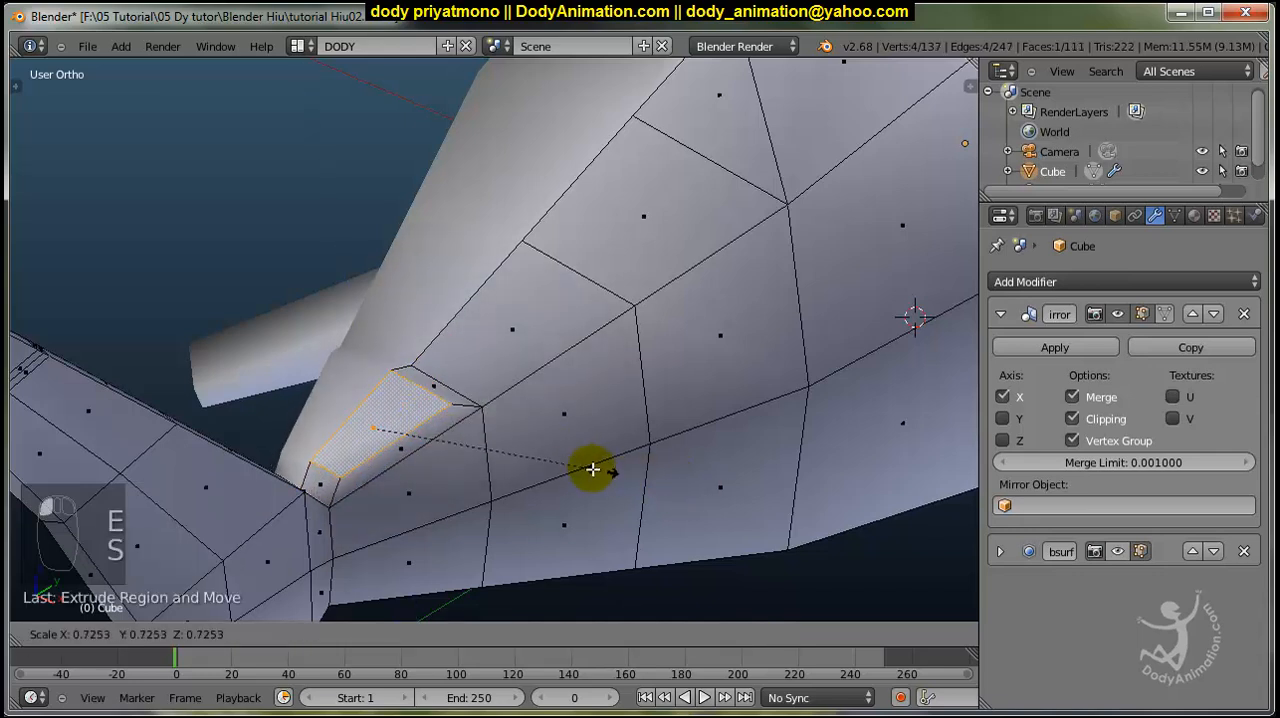
{"action": "left_click", "coordinate": [560, 457]}
{"action": "middle_click_drag", "start_coordinate": [560, 457], "coordinate": [466, 449]}
{"action": "key", "text": "g"}
{"action": "left_click", "coordinate": [354, 374]}
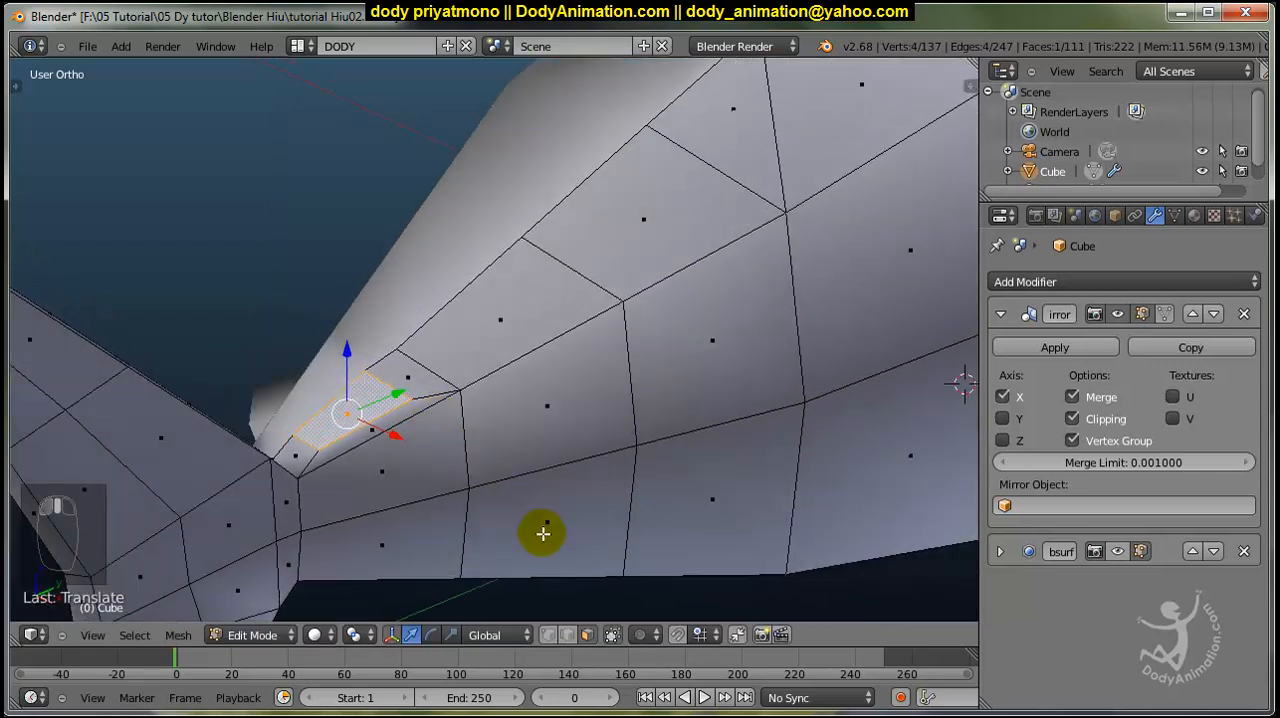
Narrow the fin's base face along X and extrude it upward into a small fin.
{"action": "key", "text": "s"}
{"action": "key", "text": "x"}
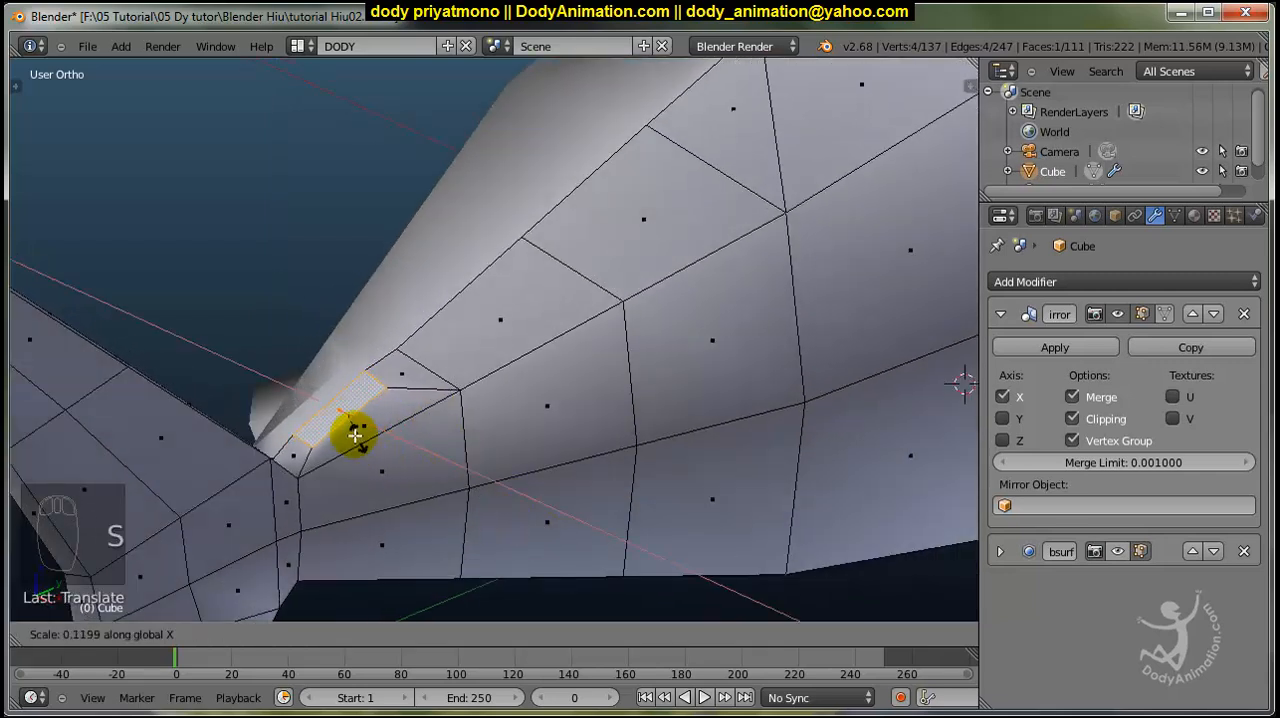
{"action": "left_click", "coordinate": [350, 428]}
{"action": "middle_click_drag", "start_coordinate": [343, 423], "coordinate": [514, 451]}
{"action": "key", "text": "e"}
{"action": "left_click", "coordinate": [375, 388]}
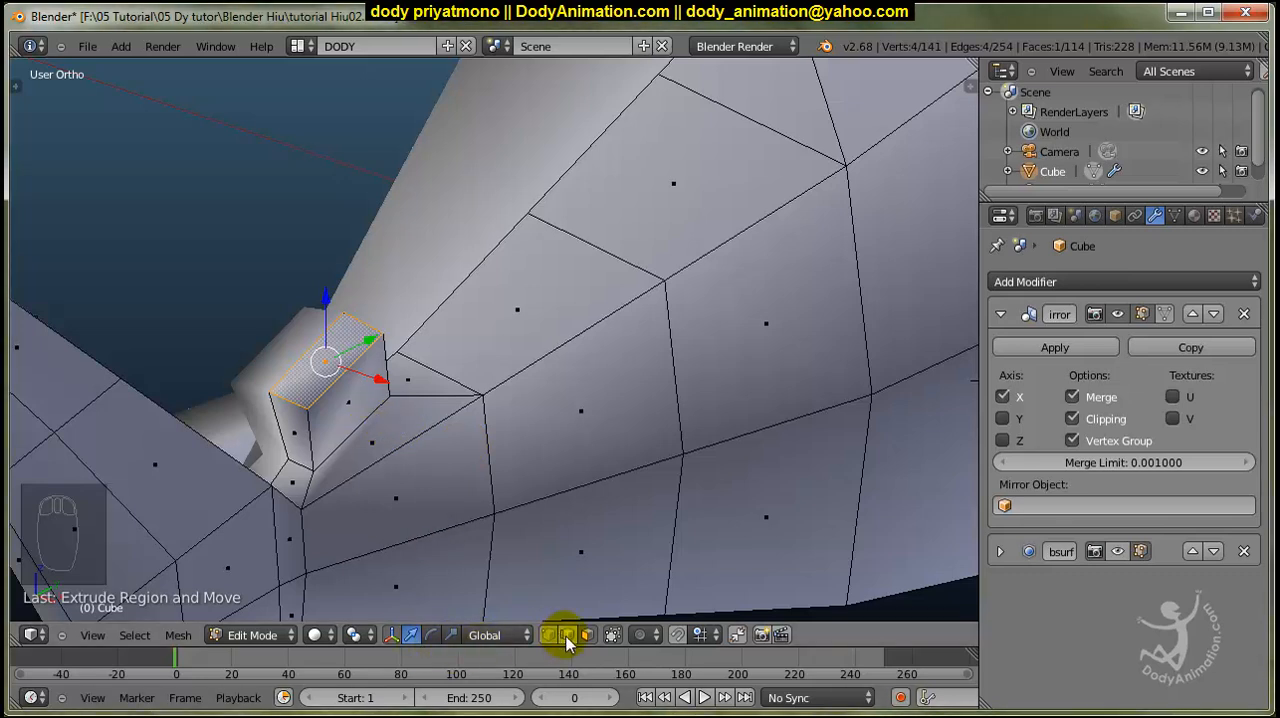
Move the small fin's outer top edge along X toward the body's centre line and select its front top edge.
{"action": "key", "text": "g"}
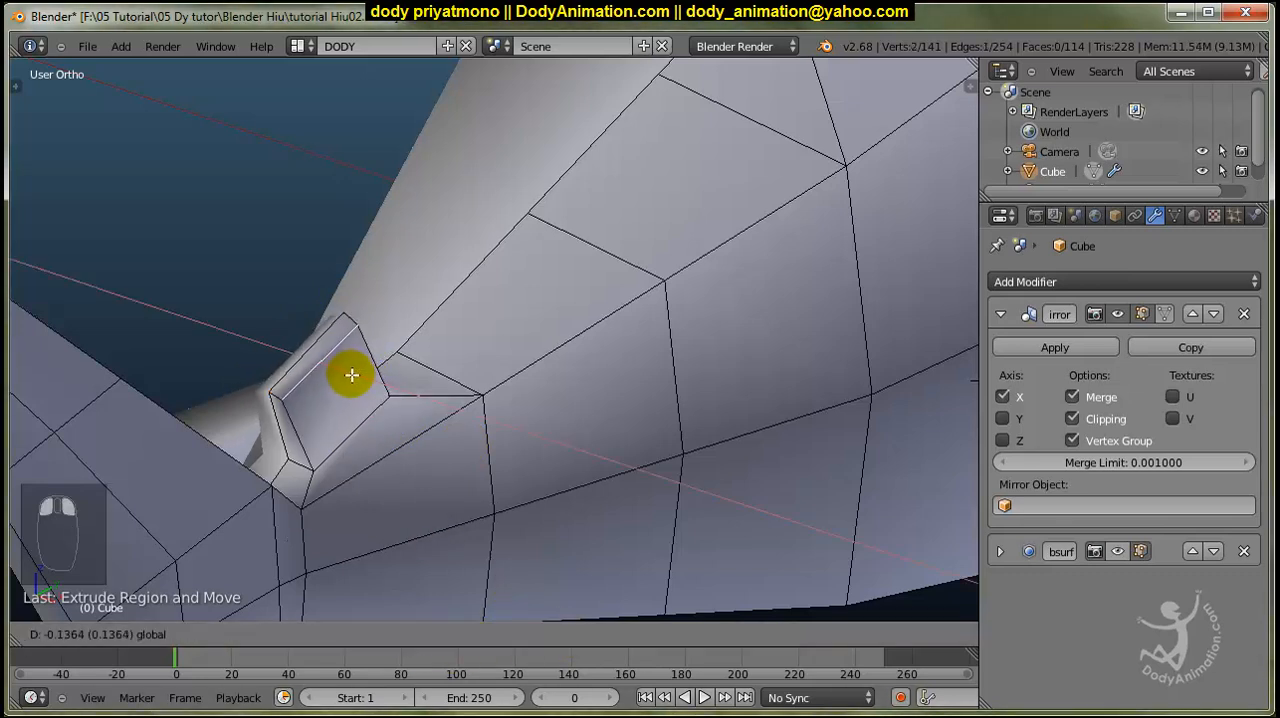
{"action": "left_click", "coordinate": [370, 371]}
{"action": "middle_click_drag", "start_coordinate": [371, 371], "coordinate": [373, 382]}
{"action": "middle_click_drag", "start_coordinate": [320, 314], "coordinate": [337, 320]}
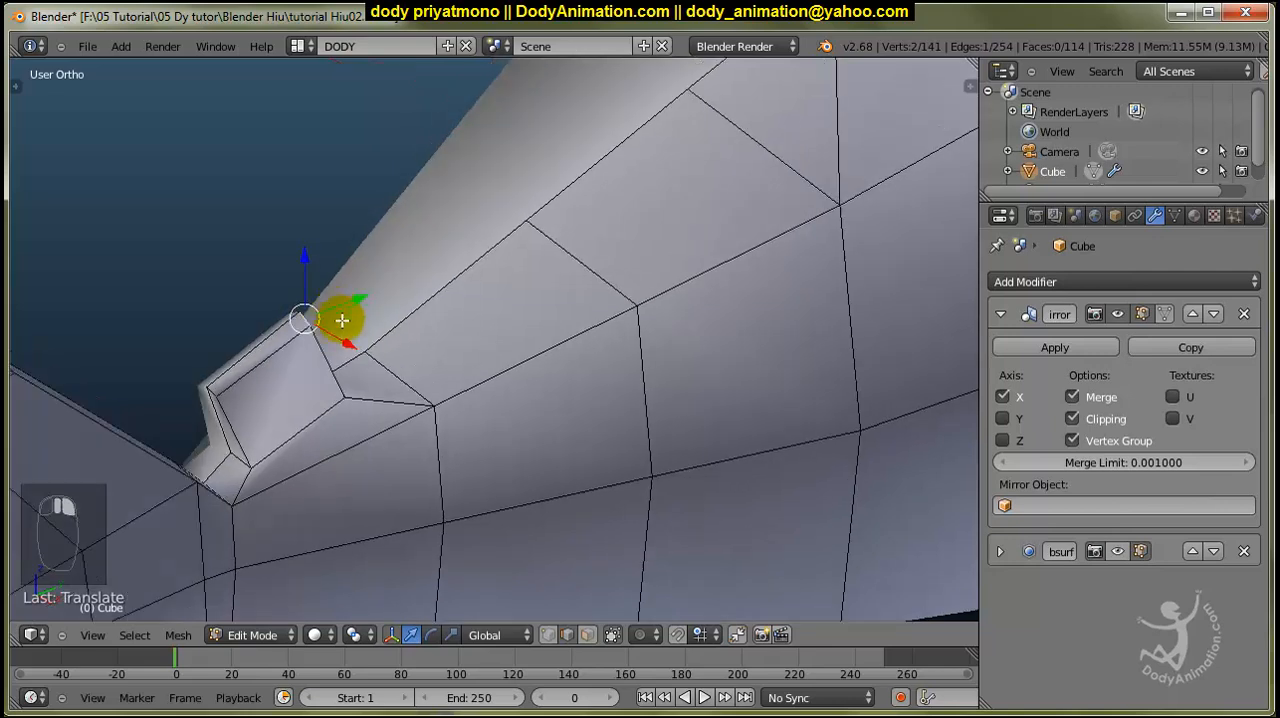
Move the front top edge of the small fin back toward the tail along Y and adjust its height along Z.
{"action": "key", "text": "g"}
{"action": "key", "text": "y"}
{"action": "left_click", "coordinate": [240, 323]}
{"action": "key", "text": "g"}
{"action": "key", "text": "z"}
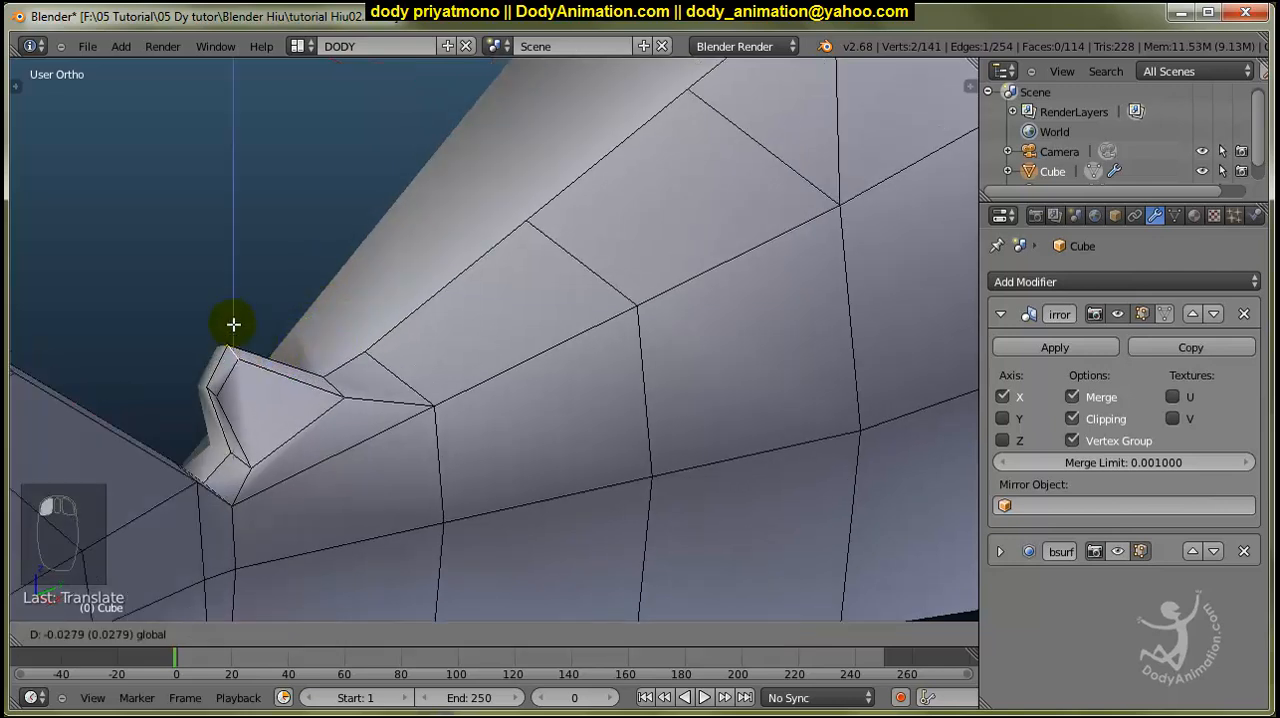
{"action": "left_click", "coordinate": [236, 328]}
Adjust the small fin's tip edge along X to refine its thickness.
{"action": "middle_click_drag", "start_coordinate": [323, 371], "coordinate": [268, 349]}
{"action": "scroll", "coordinate": [234, 338], "scroll_direction": "down", "scroll_amount": 2}
{"action": "key", "text": "g"}
{"action": "key", "text": "x"}
{"action": "left_click", "coordinate": [326, 394]}
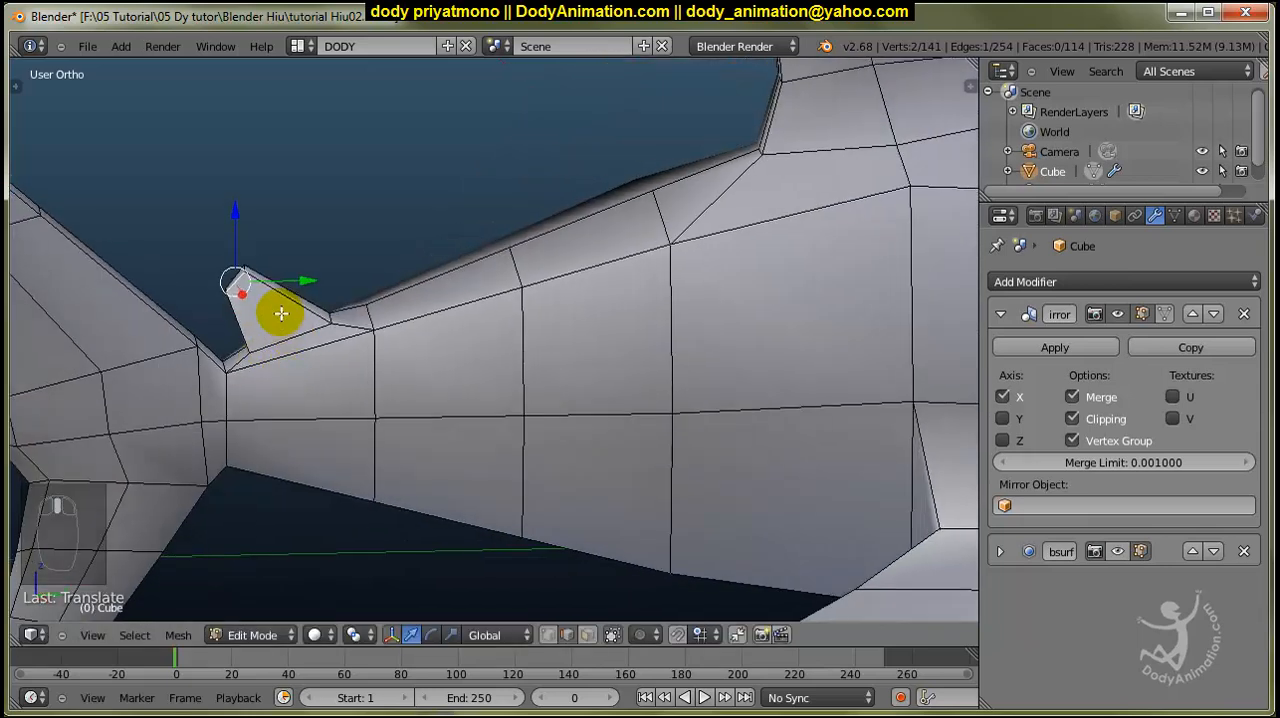
Add a centred edge loop across the small rear fin, halfway between its base and tip.
{"action": "key", "text": "ctrl+e"}
{"action": "key", "text": "ctrl+r"}
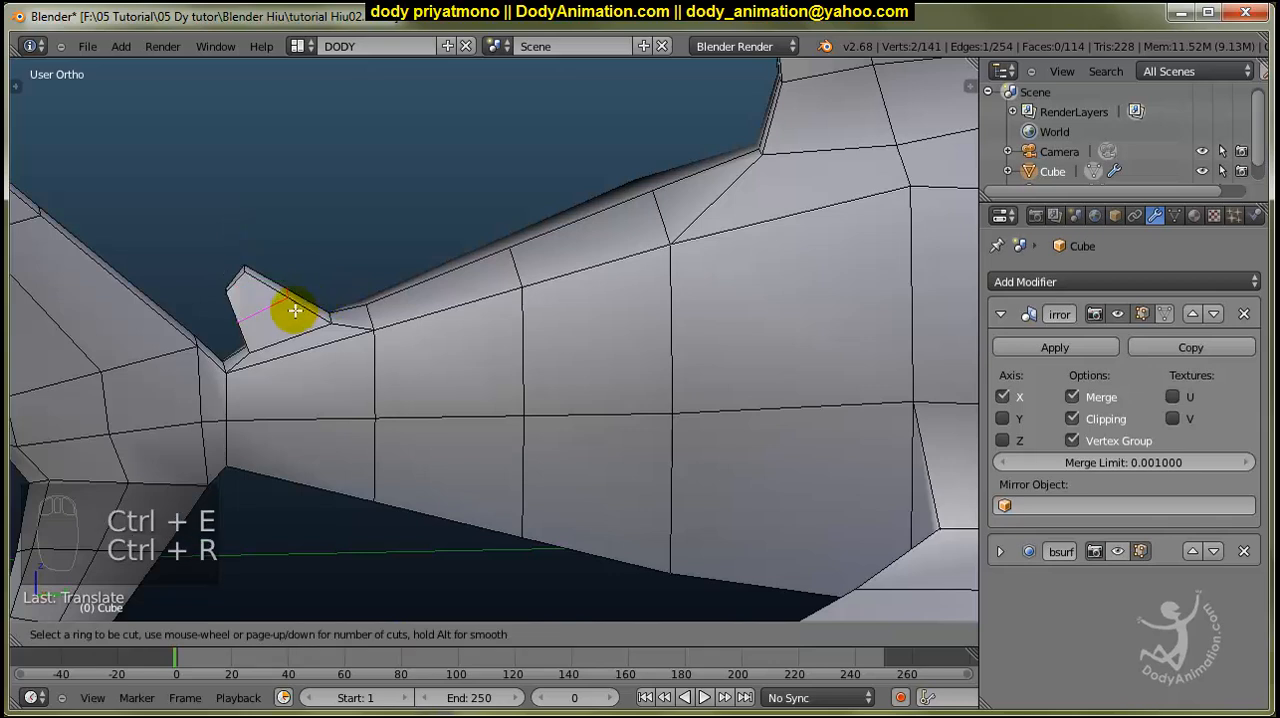
{"action": "left_click", "coordinate": [294, 309]}
{"action": "right_click", "coordinate": [294, 309]}
{"action": "middle_click_drag", "start_coordinate": [294, 309], "coordinate": [210, 289]}
Reshape the small fin's profile by shifting the new loop's front edge and moving its rear edge along Y.
{"action": "right_click", "coordinate": [206, 284]}
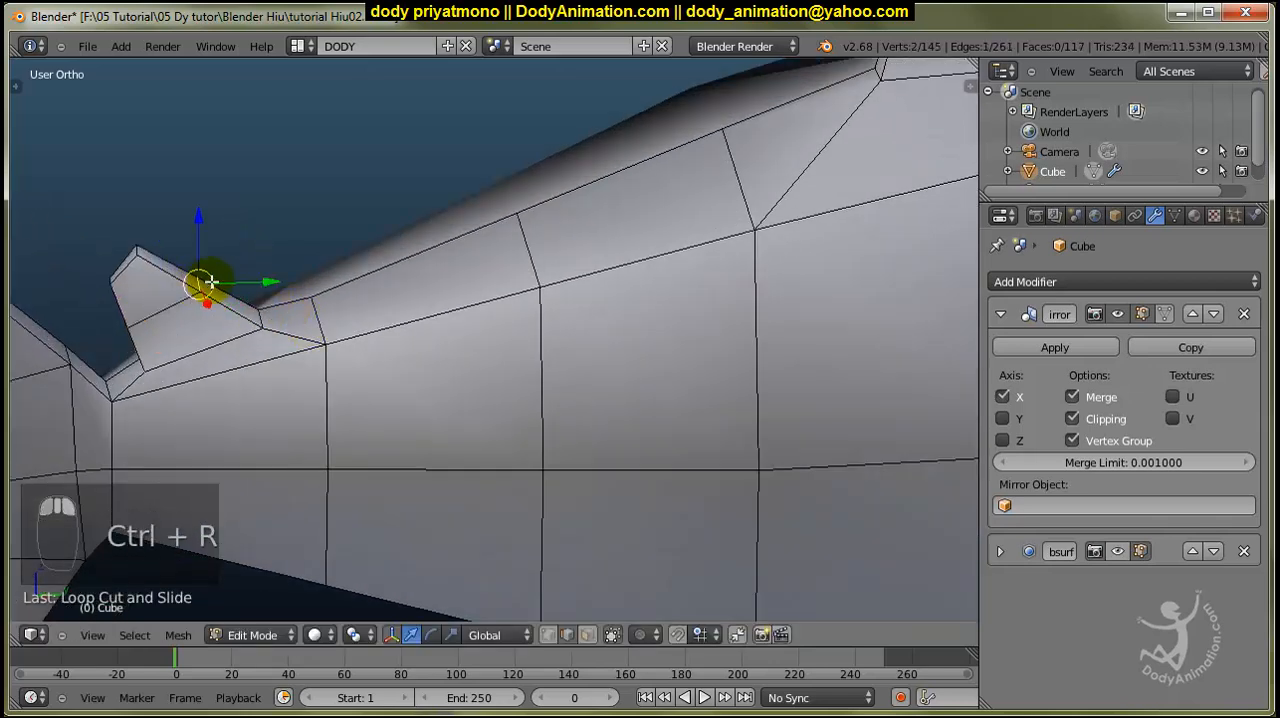
{"action": "left_click_drag", "start_coordinate": [229, 283], "coordinate": [239, 285]}
{"action": "middle_click_drag", "start_coordinate": [137, 331], "coordinate": [194, 320]}
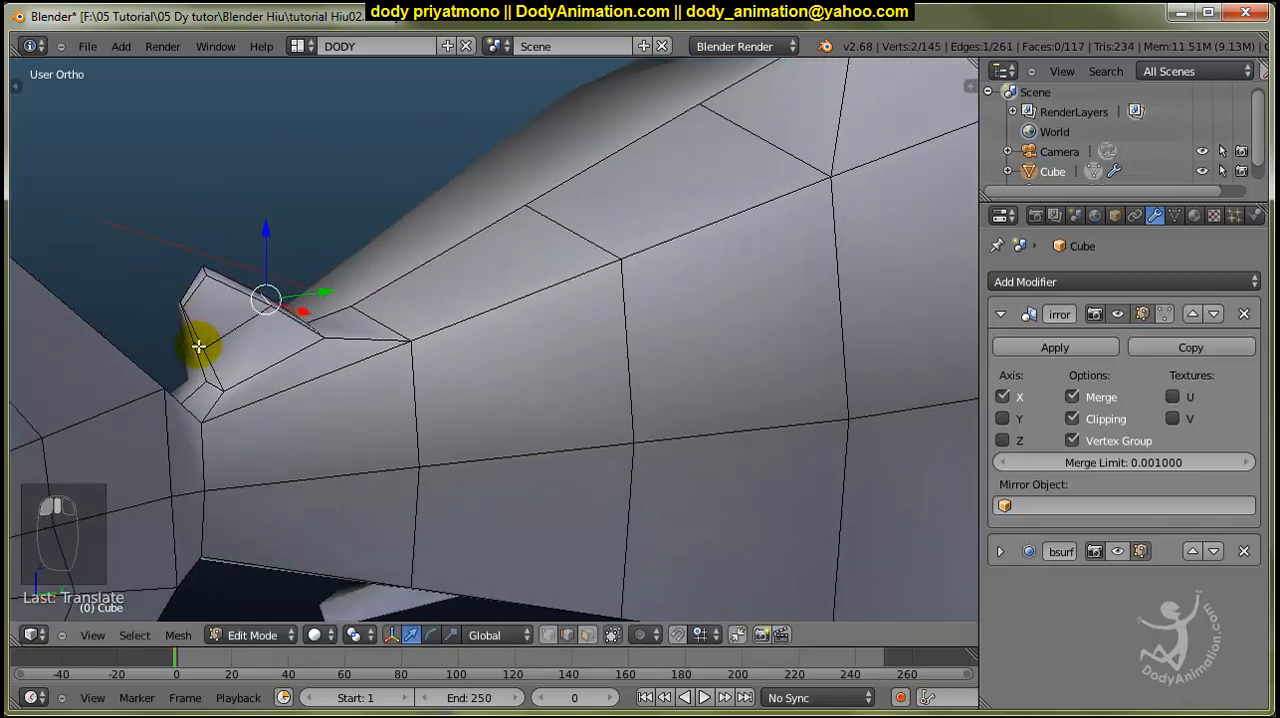
{"action": "key", "text": "g"}
{"action": "key", "text": "y"}
{"action": "left_click", "coordinate": [242, 340]}
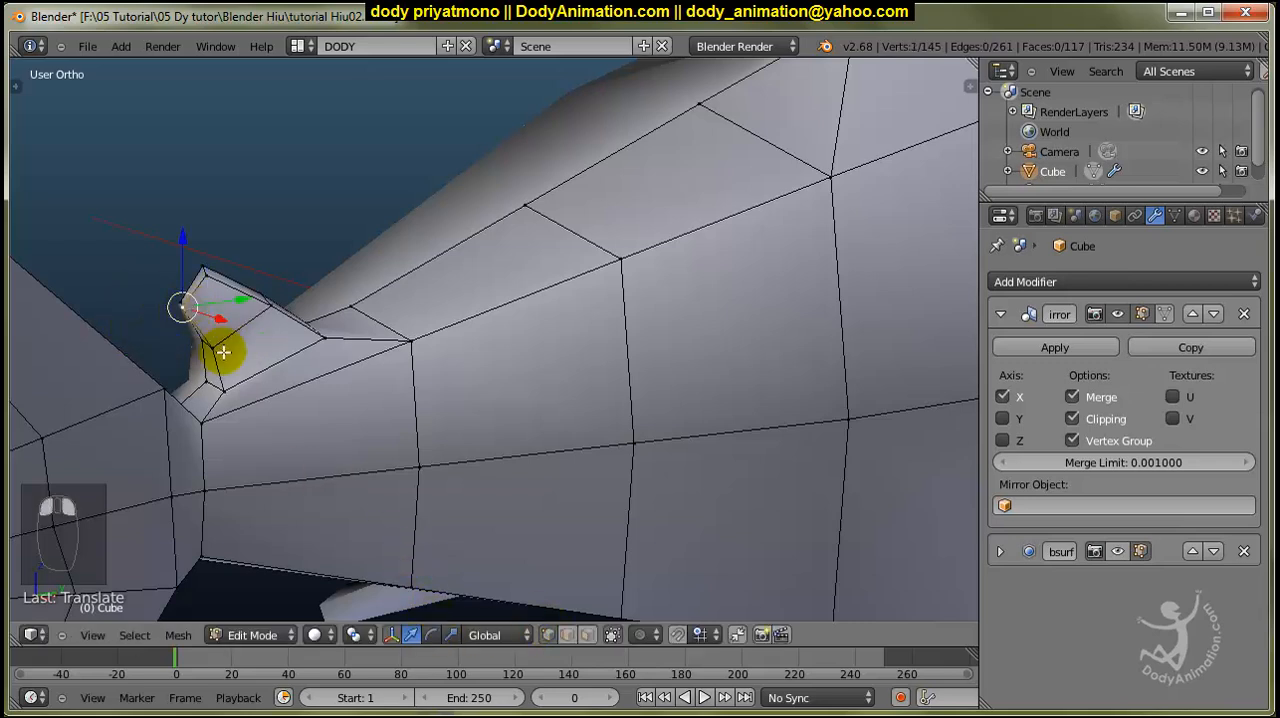
Refine the small rear dorsal fin's outline by repositioning its trailing-edge and upper tip vertices.
{"action": "middle_click_drag", "start_coordinate": [236, 317], "coordinate": [249, 334]}
{"action": "left_click_drag", "start_coordinate": [249, 334], "coordinate": [212, 352]}
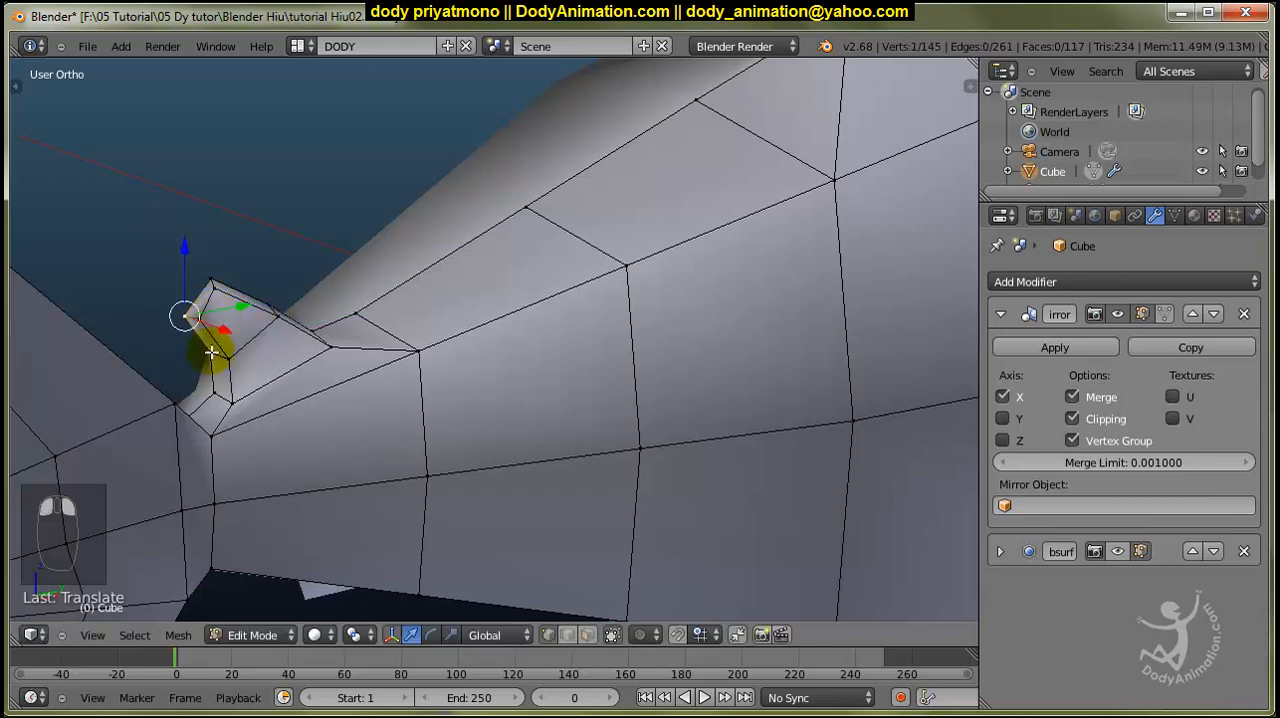
{"action": "middle_click_drag", "start_coordinate": [234, 347], "coordinate": [226, 245]}
{"action": "right_click", "coordinate": [148, 229]}
{"action": "left_click_drag", "start_coordinate": [150, 211], "coordinate": [158, 219]}
{"action": "left_click_drag", "start_coordinate": [183, 235], "coordinate": [188, 237]}
{"action": "scroll", "coordinate": [293, 328], "scroll_direction": "down", "scroll_amount": 2}
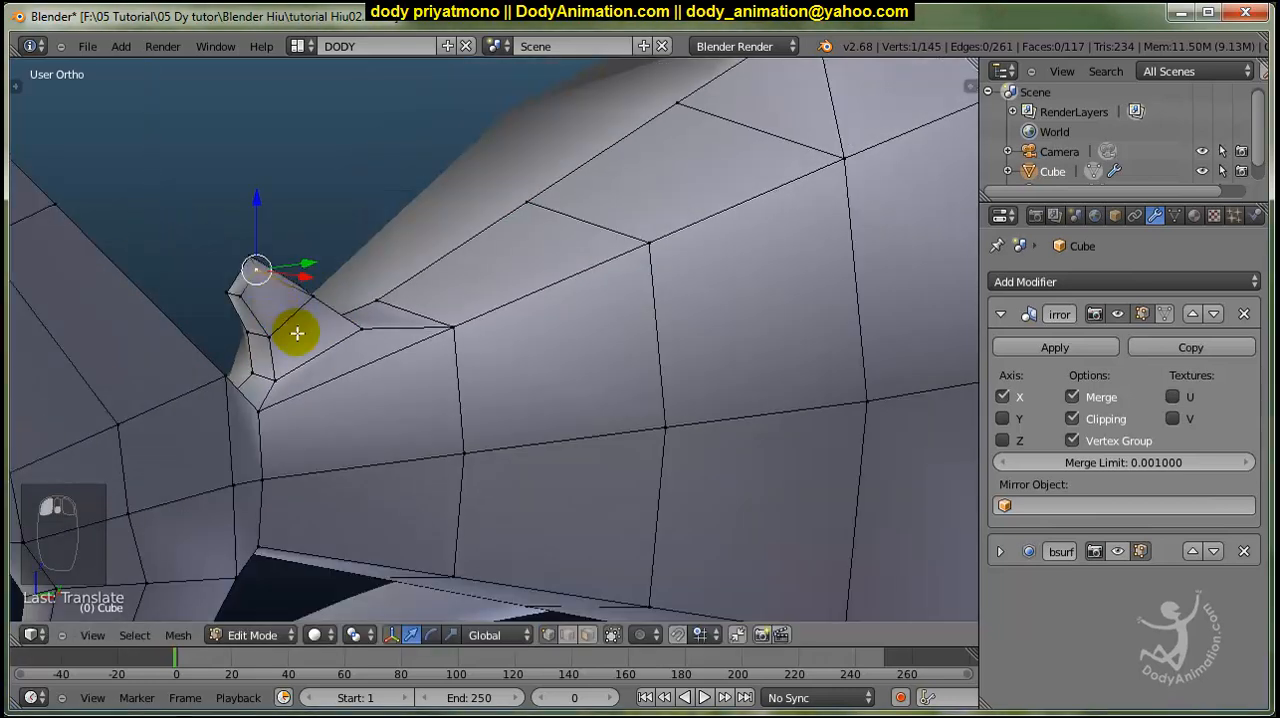
Leave mesh editing, collapse the Mirror modifier's settings and preview the tail section with subdivision smoothing.
{"action": "key", "text": "a"}
{"action": "key", "text": "Tab"}
{"action": "middle_click_drag", "start_coordinate": [422, 394], "coordinate": [347, 388]}
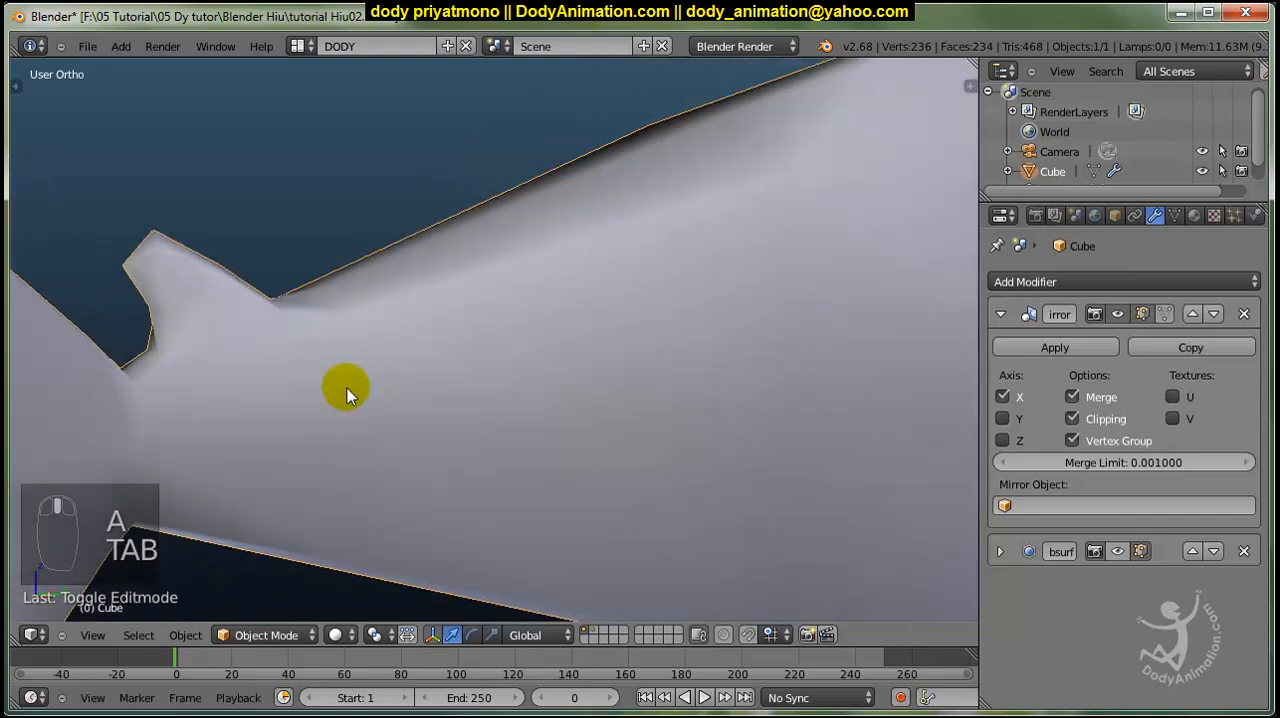
{"action": "scroll", "coordinate": [347, 388], "scroll_direction": "down", "scroll_amount": 2}
{"action": "left_click", "coordinate": [1000, 314]}
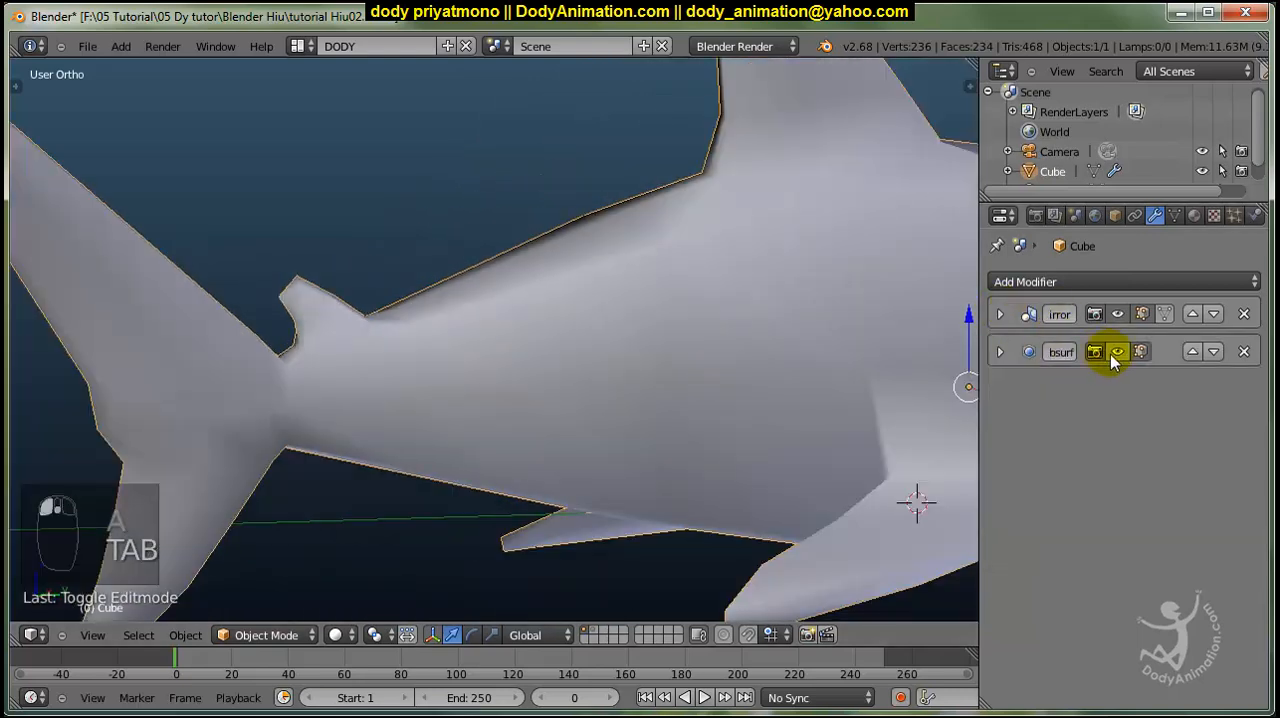
{"action": "left_click", "coordinate": [1117, 351]}
{"action": "middle_click_drag", "start_coordinate": [380, 409], "coordinate": [420, 430]}
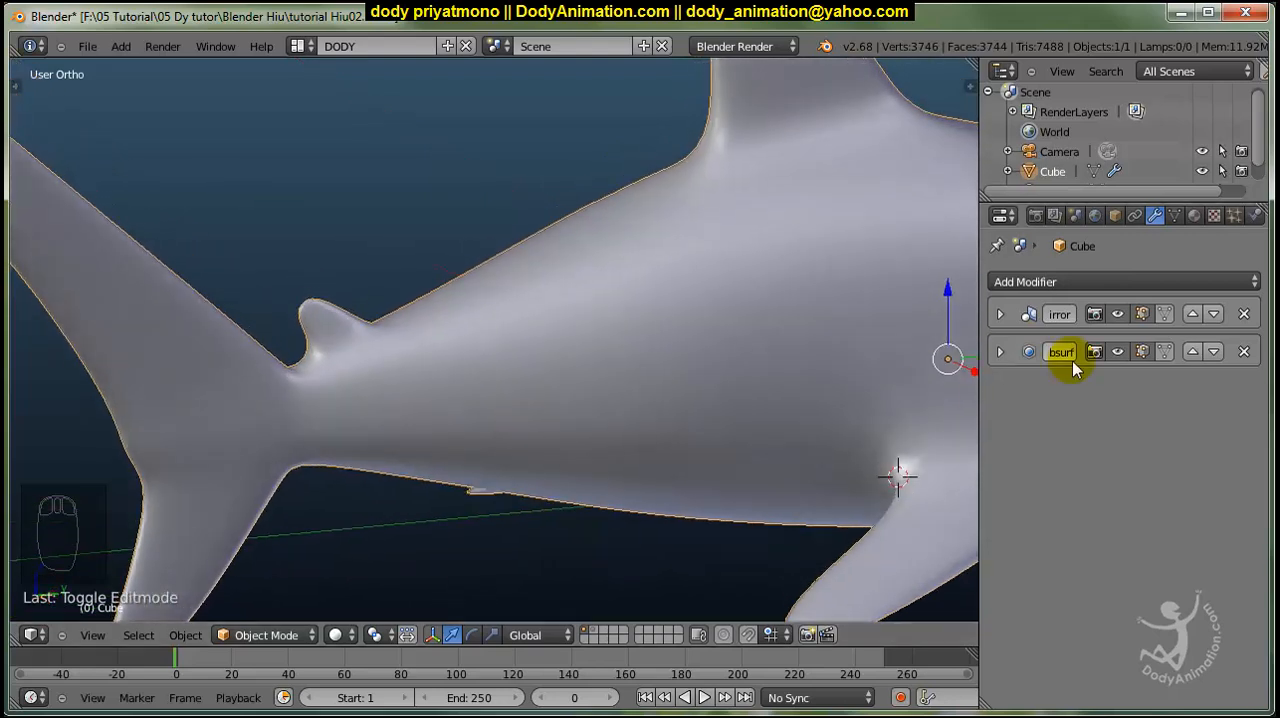
Hide the subdivision preview and extrude the body's underside face just ahead of the tail fin.
{"action": "left_click", "coordinate": [1118, 350]}
{"action": "key", "text": "Tab"}
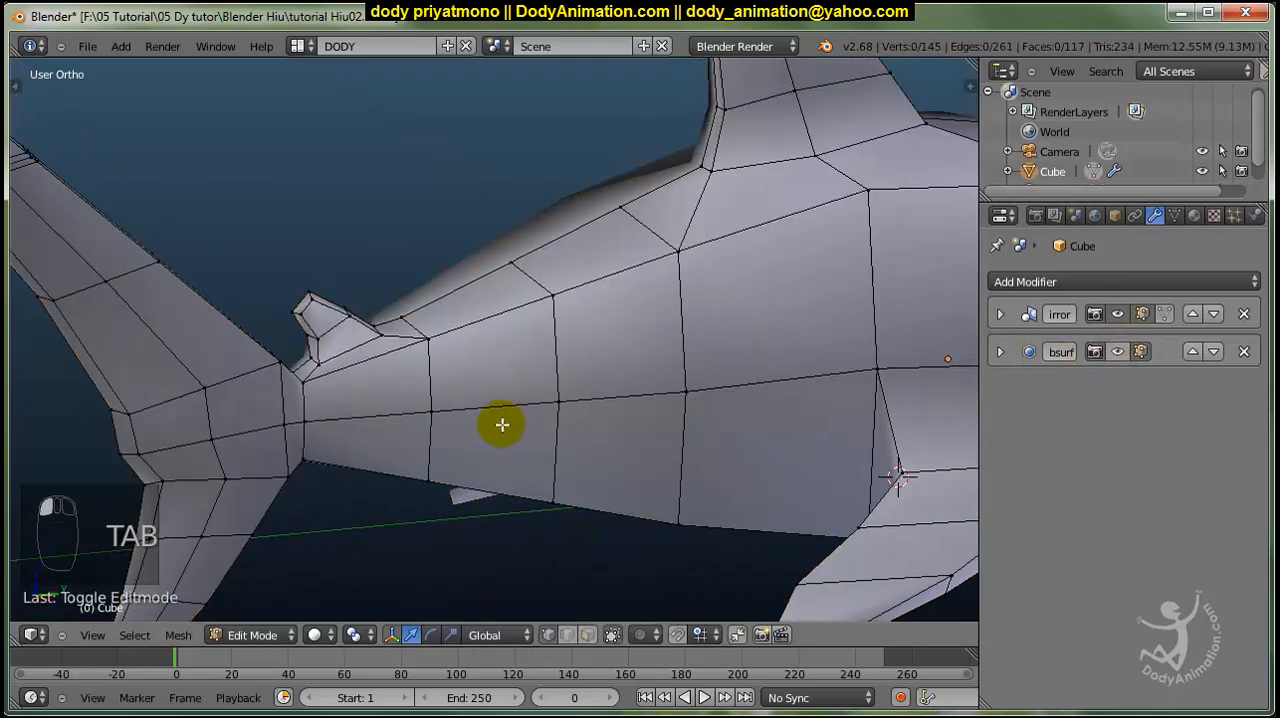
{"action": "middle_click_drag", "start_coordinate": [502, 425], "coordinate": [491, 360]}
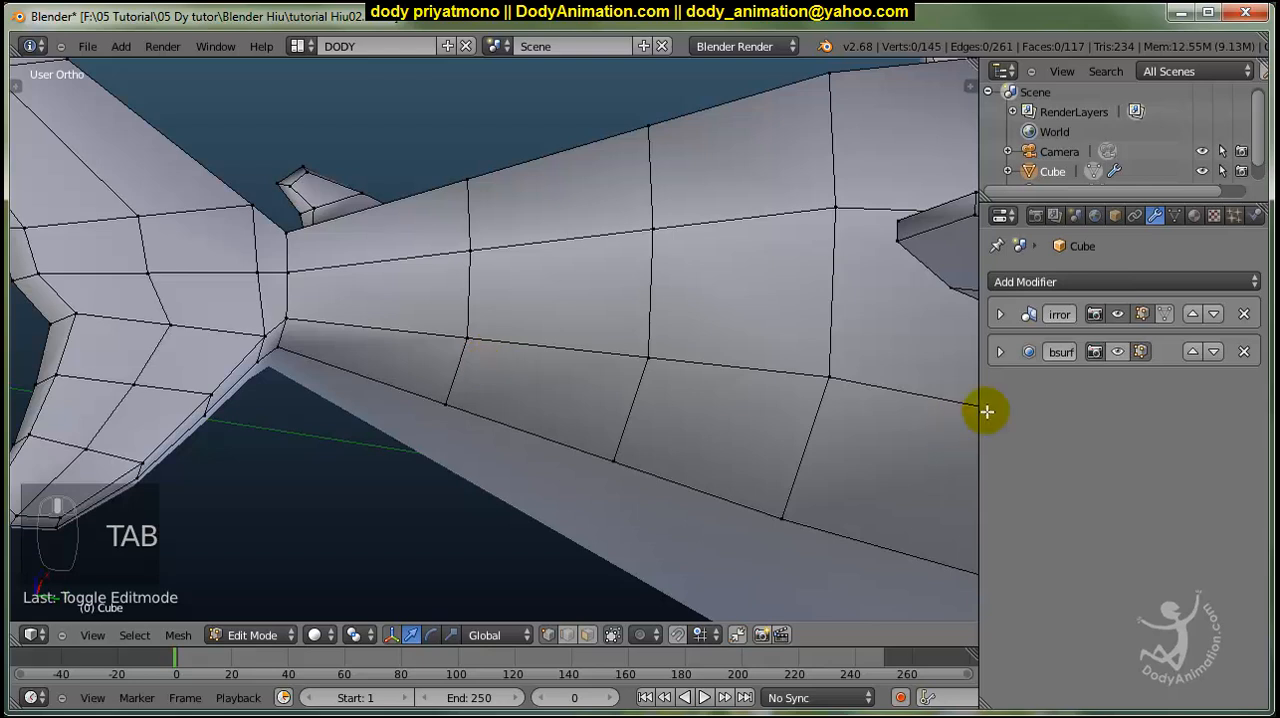
{"action": "left_click", "coordinate": [586, 635]}
{"action": "right_click", "coordinate": [360, 335]}
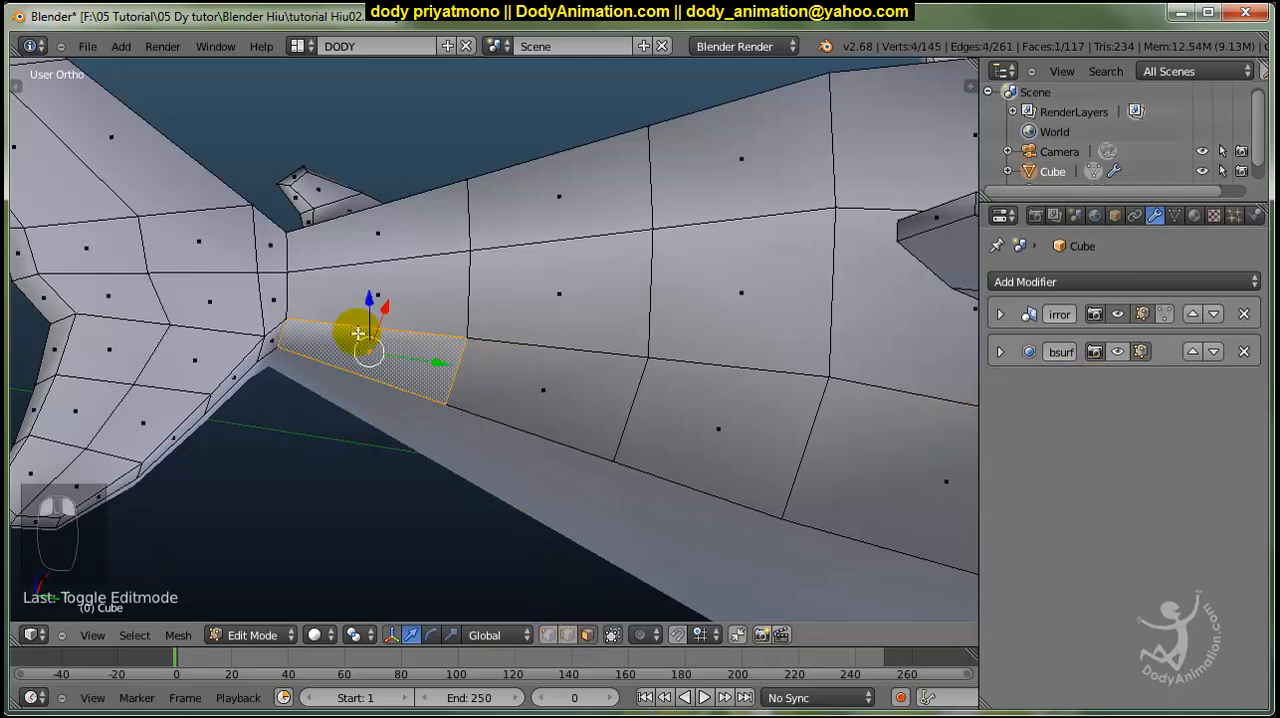
{"action": "key", "text": "e"}
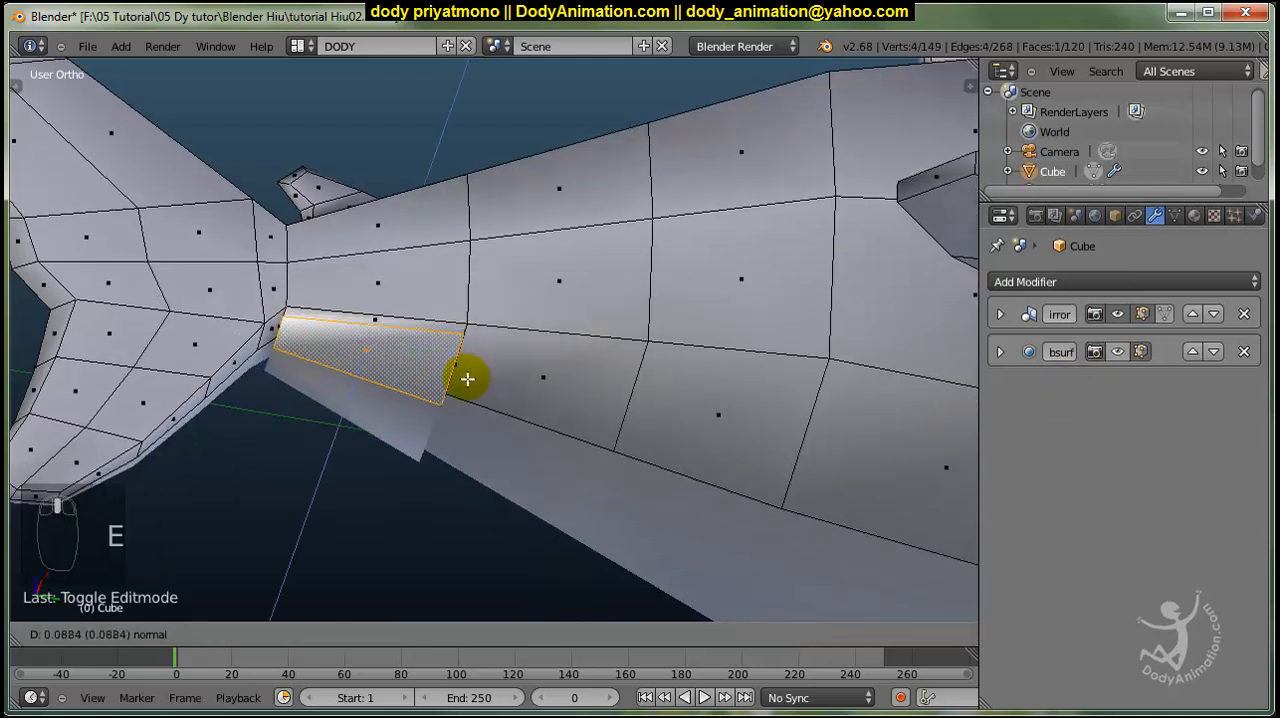
{"action": "left_click", "coordinate": [466, 373]}
Shrink the extruded underside face, shift it into place and narrow it along X to start the lower fin.
{"action": "key", "text": "s"}
{"action": "left_click", "coordinate": [520, 380]}
{"action": "middle_click_drag", "start_coordinate": [460, 400], "coordinate": [432, 470]}
{"action": "left_click_drag", "start_coordinate": [420, 464], "coordinate": [410, 462]}
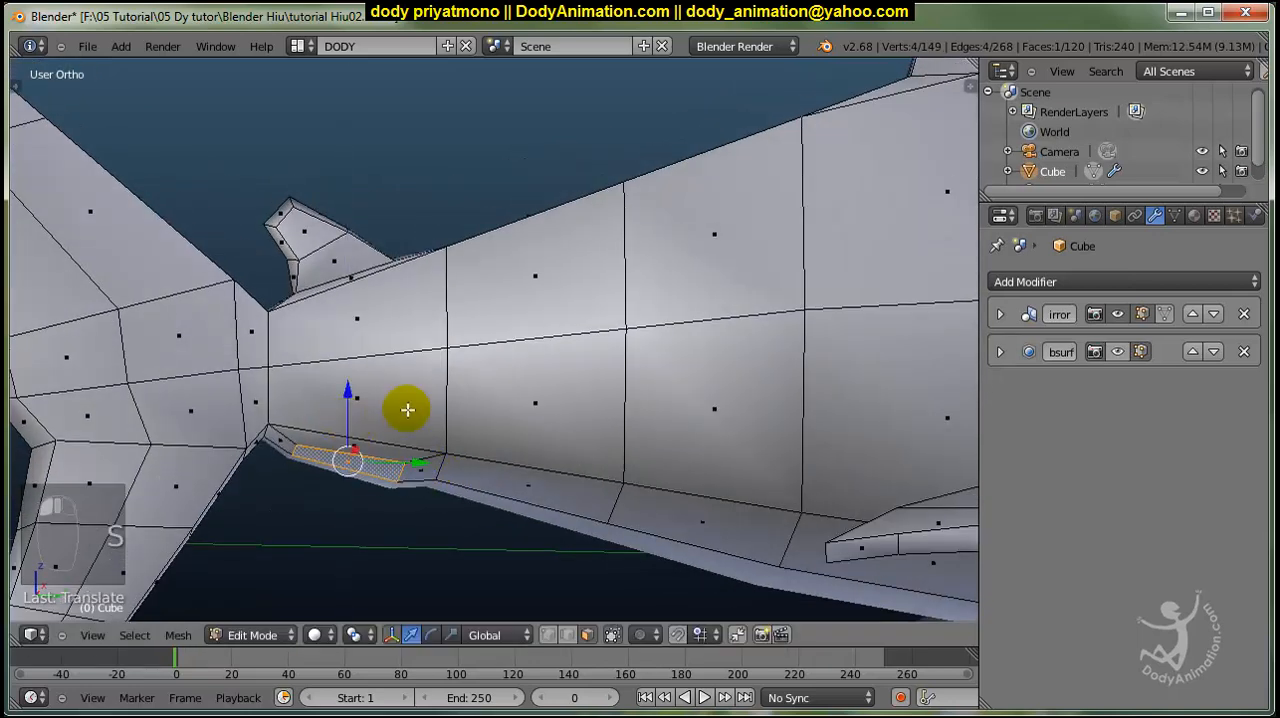
{"action": "middle_click_drag", "start_coordinate": [406, 411], "coordinate": [701, 352]}
{"action": "key", "text": "s"}
{"action": "key", "text": "x"}
{"action": "left_click", "coordinate": [507, 343]}
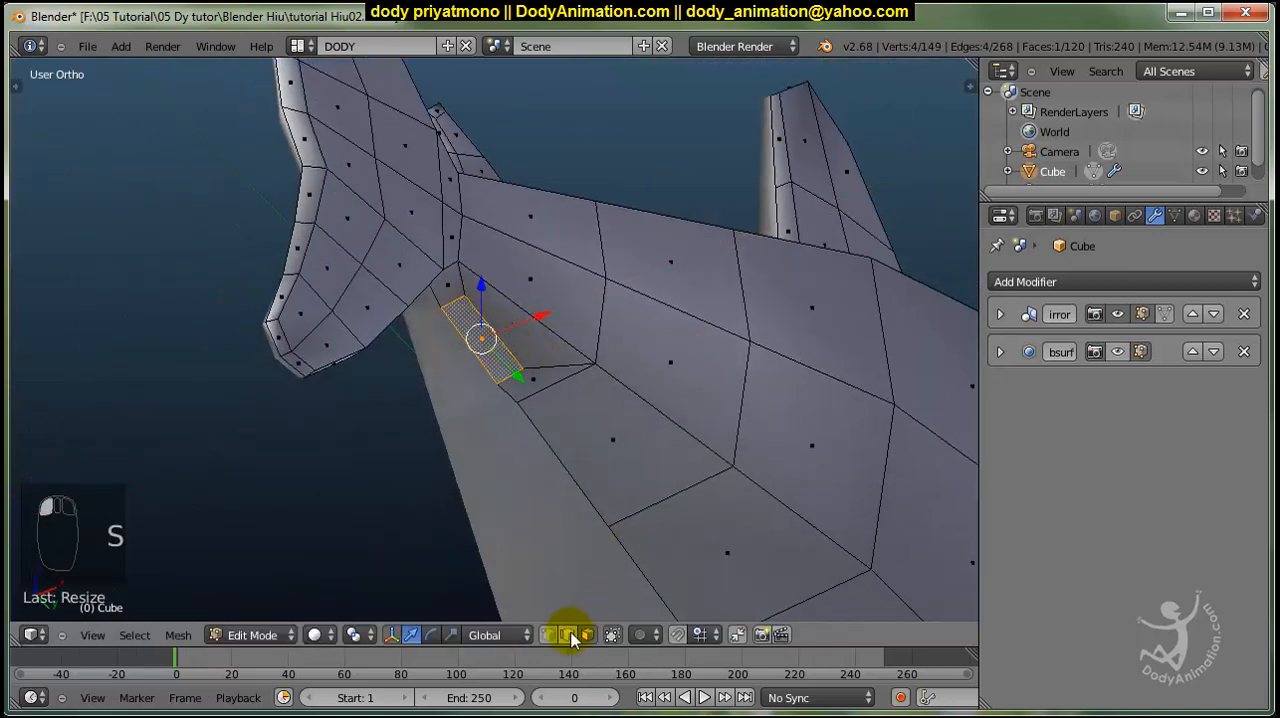
Reposition an end edge of the lower fin's face and extrude that face again to lengthen the fin.
{"action": "left_click", "coordinate": [569, 635]}
{"action": "right_click", "coordinate": [495, 333]}
{"action": "left_click_drag", "start_coordinate": [527, 317], "coordinate": [510, 364]}
{"action": "left_click", "coordinate": [583, 631]}
{"action": "right_click", "coordinate": [480, 346]}
{"action": "key", "text": "e"}
{"action": "left_click", "coordinate": [597, 383]}
Adjust the edges of the newly extruded lower fin tip to shape its outline.
{"action": "left_click", "coordinate": [572, 632]}
{"action": "right_click", "coordinate": [494, 382]}
{"action": "right_click", "coordinate": [503, 420]}
{"action": "left_click_drag", "start_coordinate": [530, 456], "coordinate": [482, 407]}
{"action": "middle_click_drag", "start_coordinate": [482, 407], "coordinate": [320, 474]}
Add an edge loop across the small lower fin between base and tip, and reposition its rear edge.
{"action": "key", "text": "ctrl+r"}
{"action": "left_click", "coordinate": [366, 477]}
{"action": "left_click", "coordinate": [366, 477]}
{"action": "right_click", "coordinate": [327, 480]}
{"action": "left_click_drag", "start_coordinate": [366, 475], "coordinate": [349, 457]}
{"action": "middle_click_drag", "start_coordinate": [275, 445], "coordinate": [337, 484]}
{"action": "right_click", "coordinate": [337, 484]}
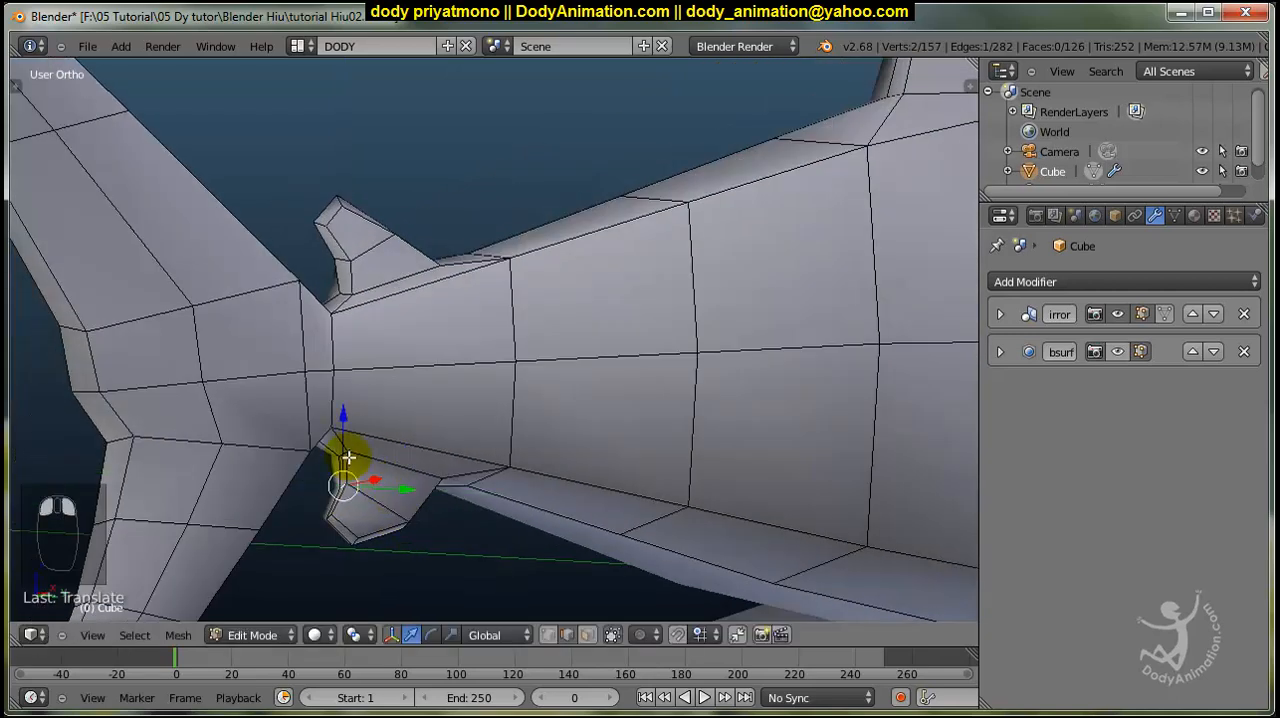
Reshape the lower fin's profile by moving individual vertices on its trailing edge and front edge along Y.
{"action": "left_click", "coordinate": [552, 638]}
{"action": "right_click", "coordinate": [350, 493]}
{"action": "middle_click_drag", "start_coordinate": [397, 529], "coordinate": [384, 532]}
{"action": "left_click_drag", "start_coordinate": [384, 533], "coordinate": [394, 535]}
{"action": "right_click", "coordinate": [352, 567]}
{"action": "right_click", "coordinate": [403, 551]}
{"action": "middle_click_drag", "start_coordinate": [403, 551], "coordinate": [394, 548]}
{"action": "left_click_drag", "start_coordinate": [394, 548], "coordinate": [386, 547]}
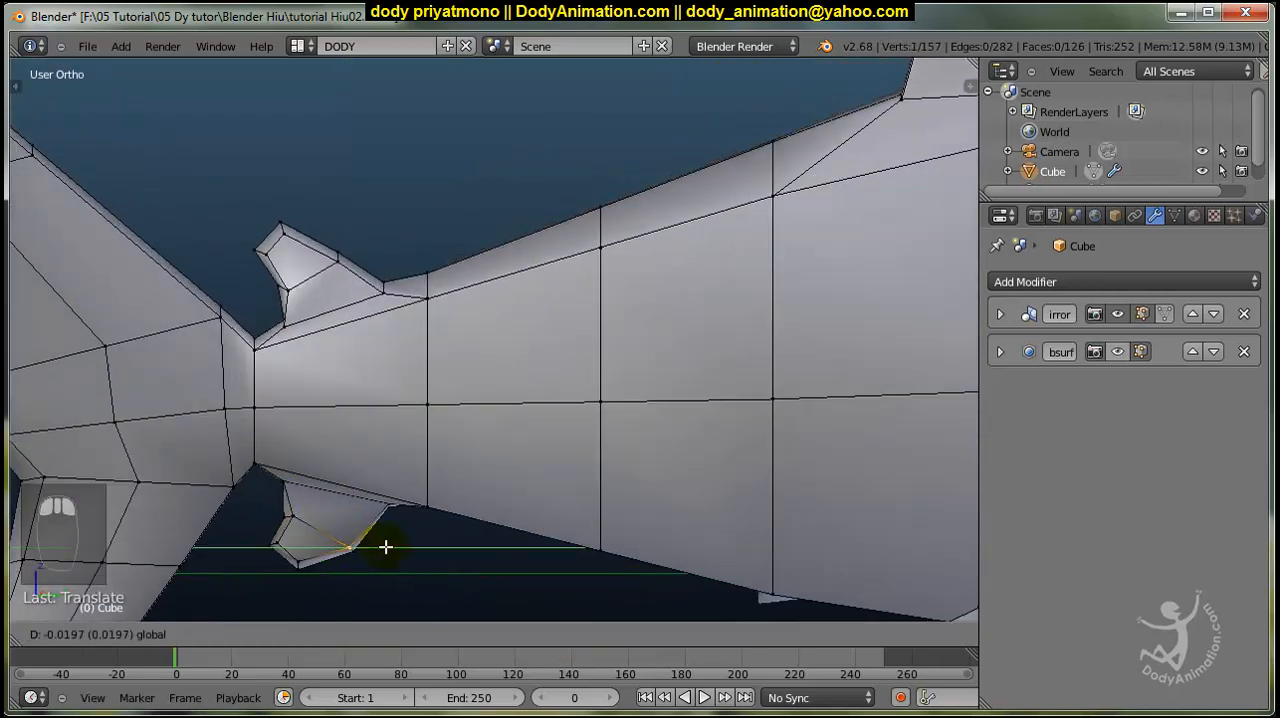
Shift the front and rear vertices at the lower fin's base along Y and clear the selection.
{"action": "right_click", "coordinate": [388, 507]}
{"action": "left_click_drag", "start_coordinate": [419, 504], "coordinate": [414, 503]}
{"action": "right_click", "coordinate": [290, 481]}
{"action": "left_click_drag", "start_coordinate": [334, 485], "coordinate": [343, 485]}
{"action": "key", "text": "a"}
{"action": "scroll", "coordinate": [418, 527], "scroll_direction": "down", "scroll_amount": 3}
{"action": "middle_click_drag", "start_coordinate": [418, 527], "coordinate": [601, 580]}
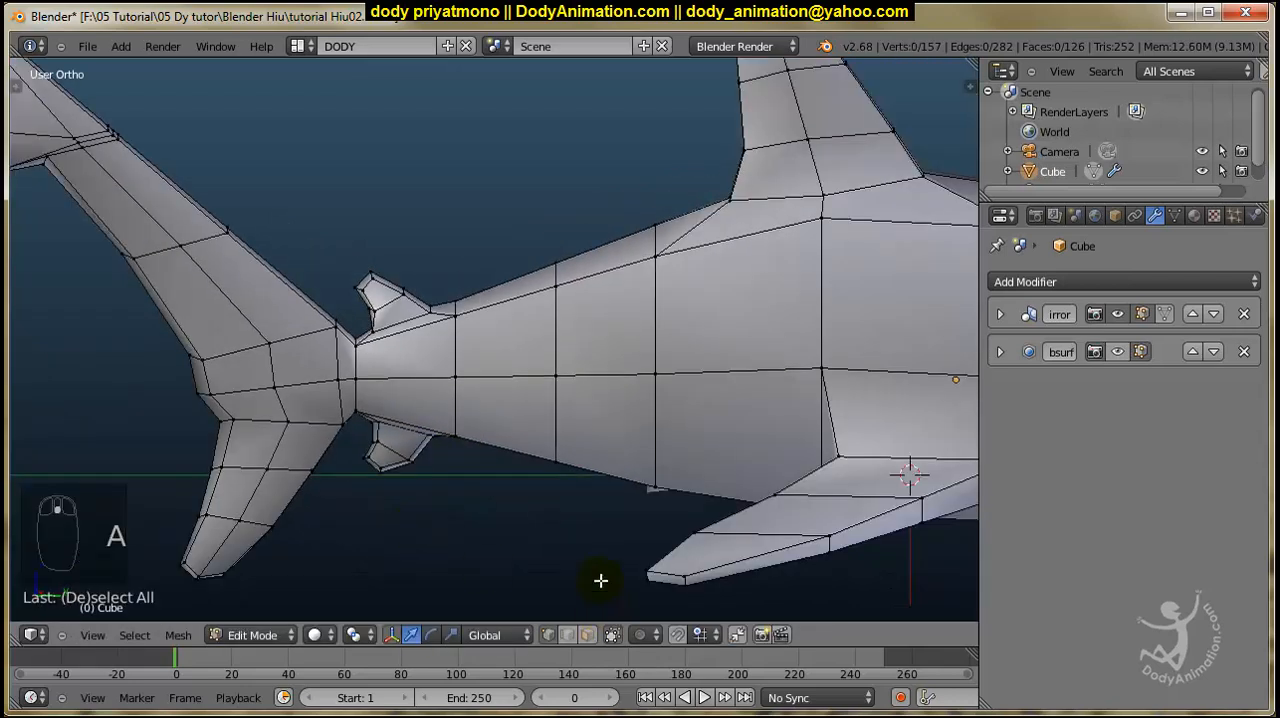
Preview the subdivided shark and compare its wireframe with the reference photo in the right side view.
{"action": "key", "text": "Tab"}
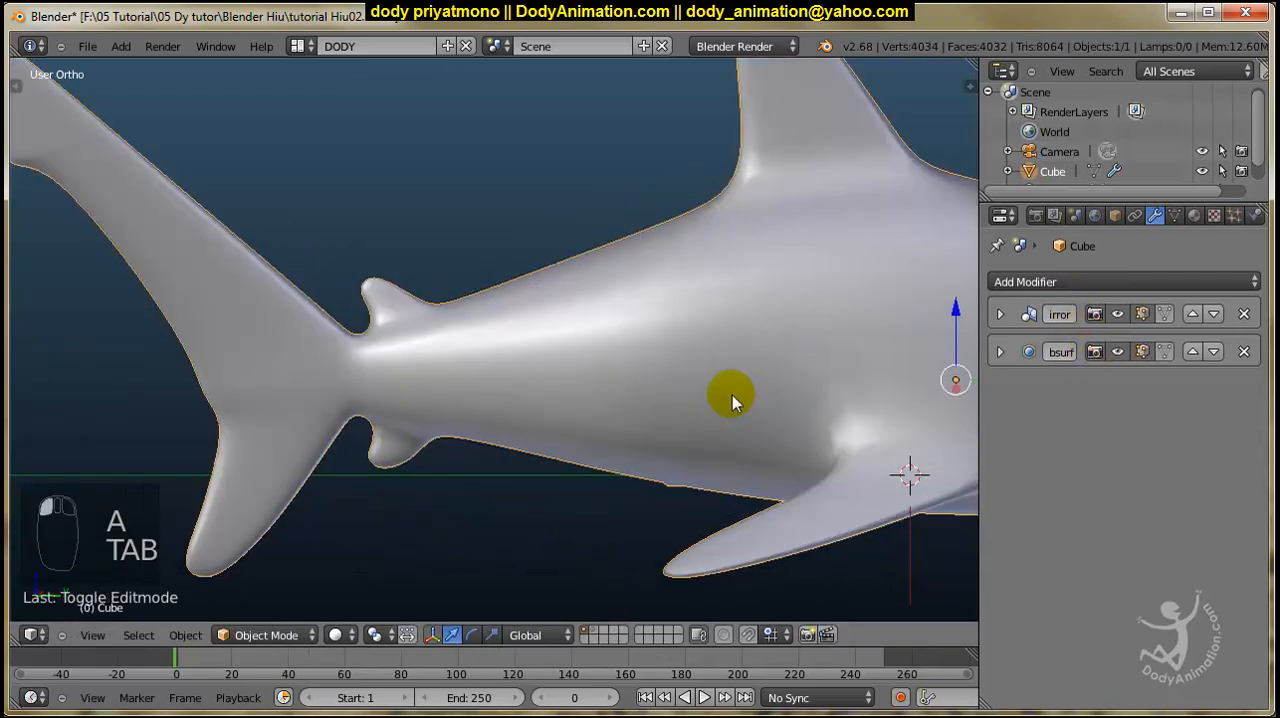
{"action": "scroll", "coordinate": [728, 420], "scroll_direction": "down", "scroll_amount": 3}
{"action": "middle_click_drag", "start_coordinate": [734, 429], "coordinate": [745, 433]}
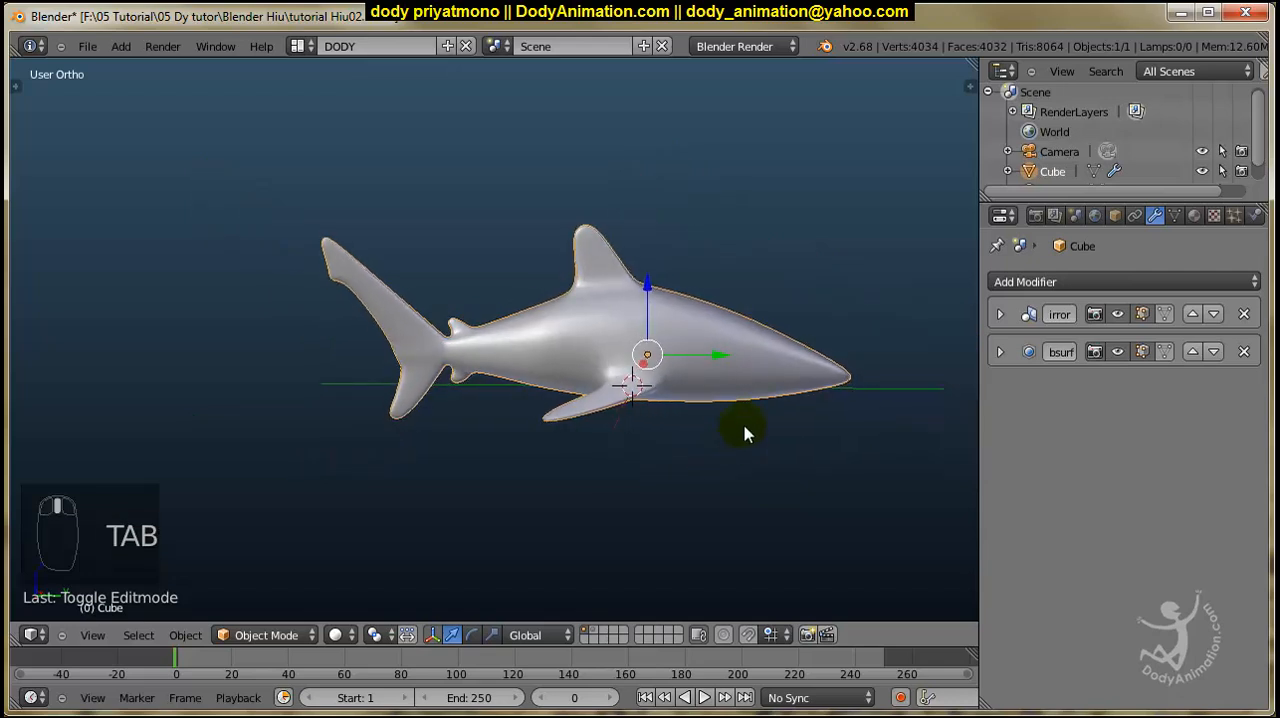
{"action": "key", "text": "KP_3"}
{"action": "scroll", "coordinate": [735, 430], "scroll_direction": "up", "scroll_amount": 5}
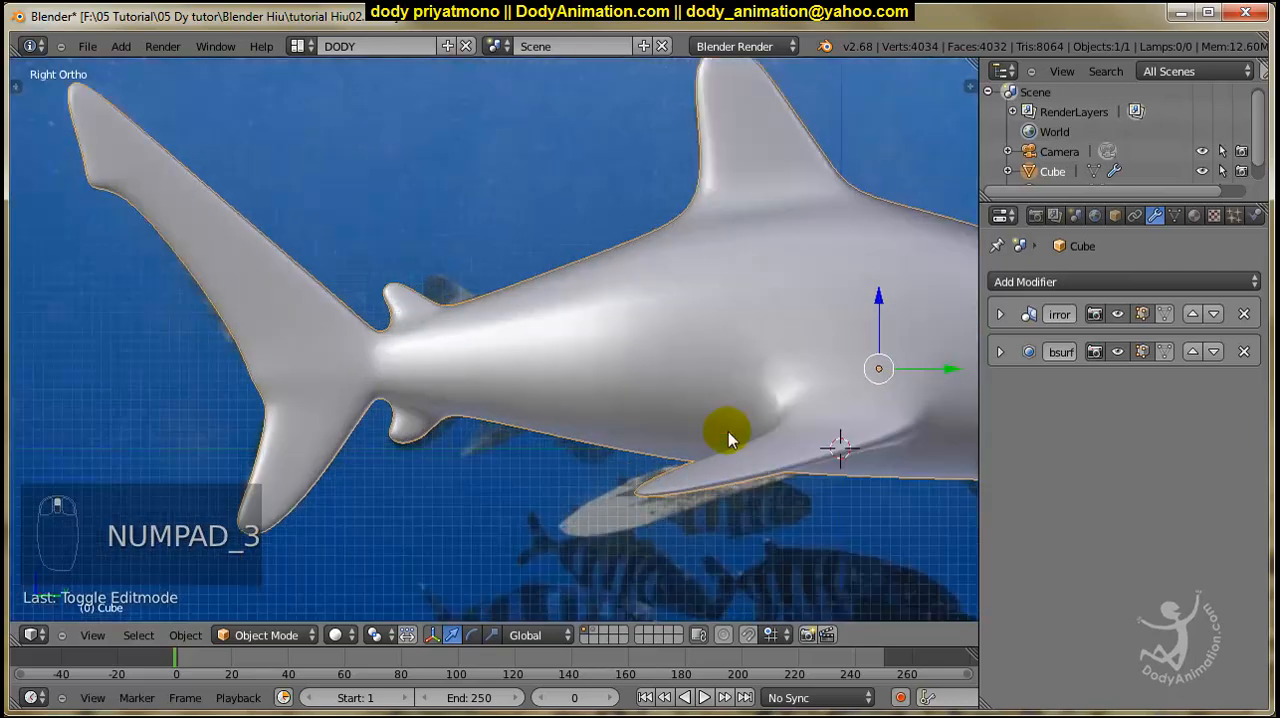
{"action": "key", "text": "z"}
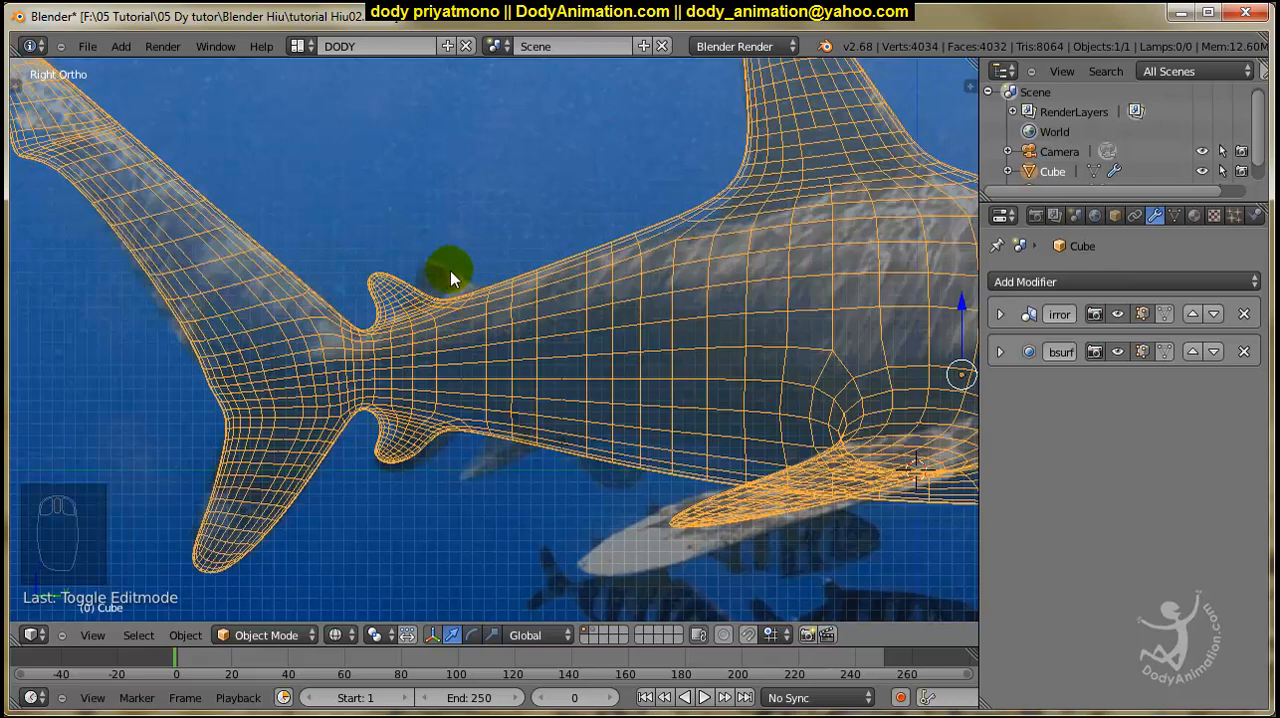
{"action": "key", "text": "z"}
Hide the subdivision preview and move the small rear dorsal fin's vertices forward and upward toward its position in the photo.
{"action": "left_click", "coordinate": [1117, 351]}
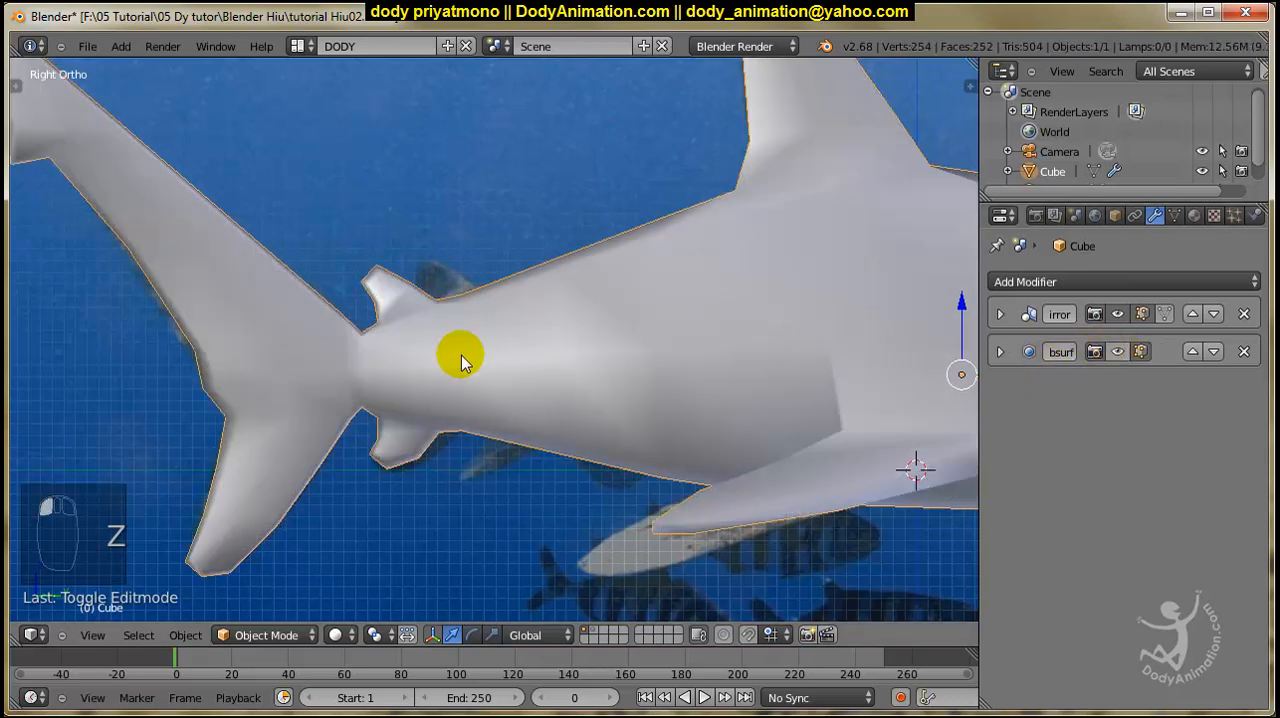
{"action": "key", "text": "Tab"}
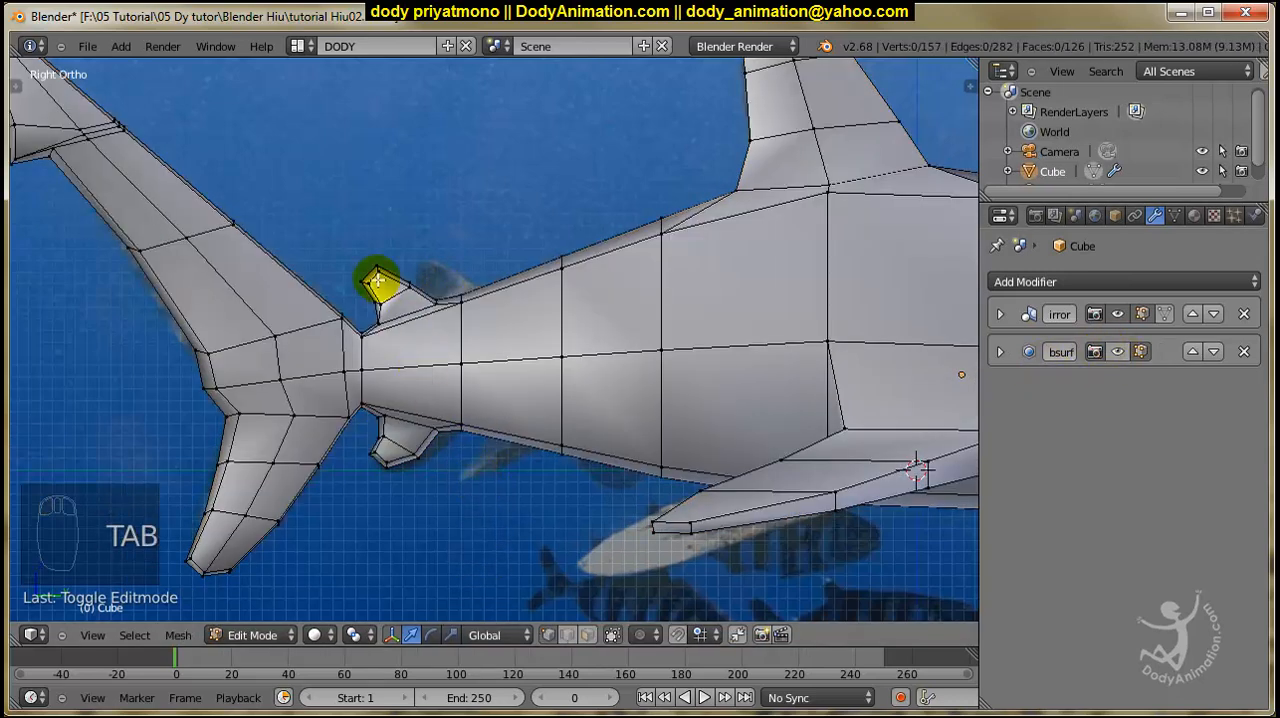
{"action": "key", "text": "z"}
{"action": "key", "text": "b"}
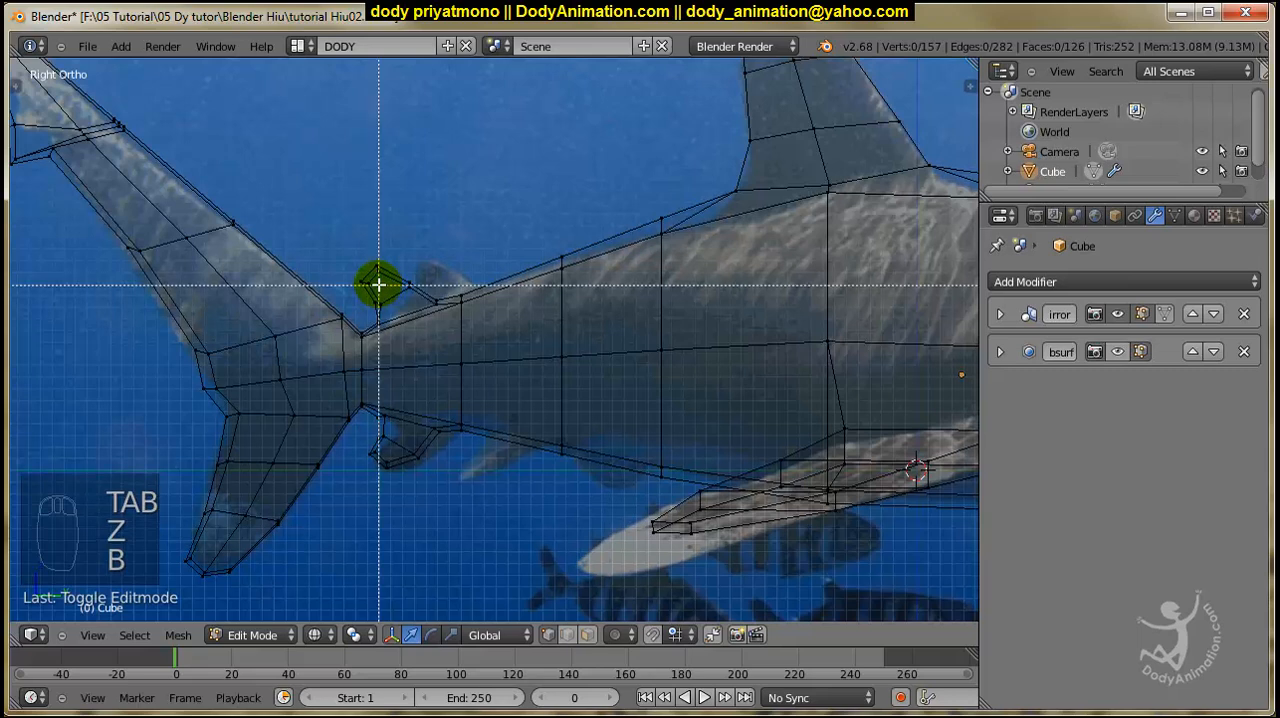
{"action": "left_click_drag", "start_coordinate": [355, 262], "coordinate": [448, 313]}
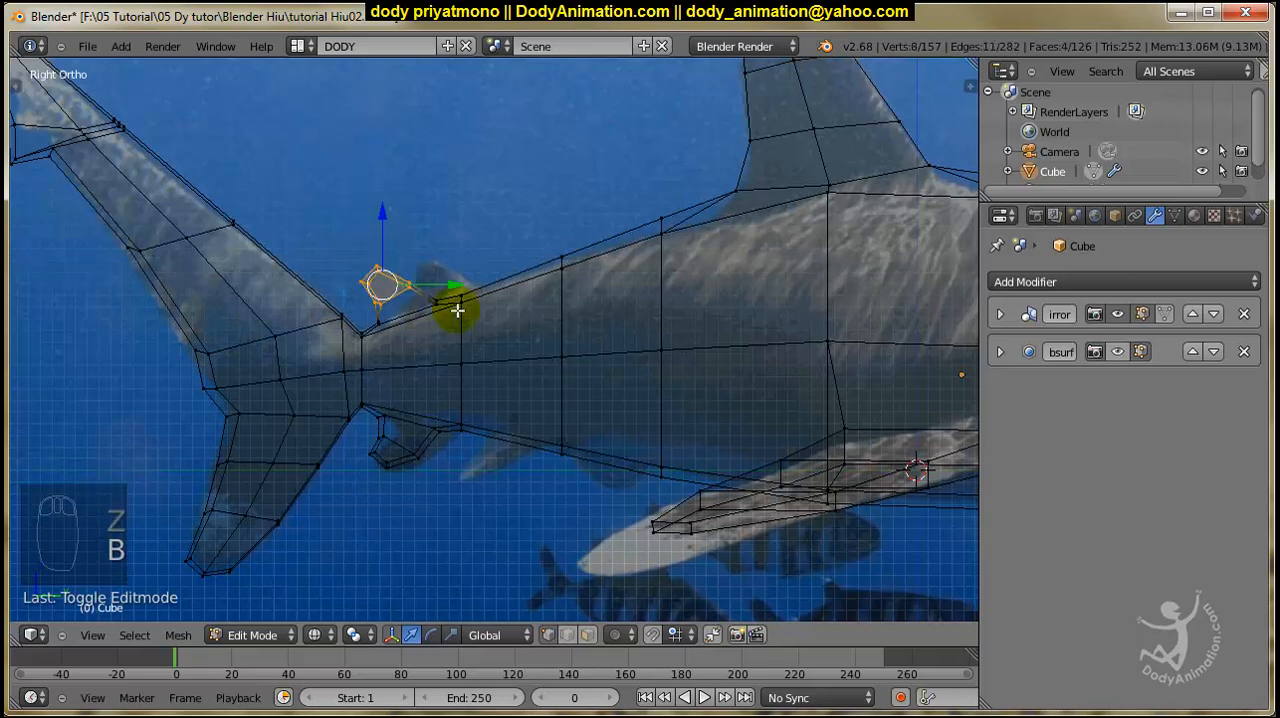
{"action": "key", "text": "b"}
{"action": "left_click_drag", "start_coordinate": [386, 286], "coordinate": [399, 336]}
{"action": "key", "text": "b"}
{"action": "key", "text": "g"}
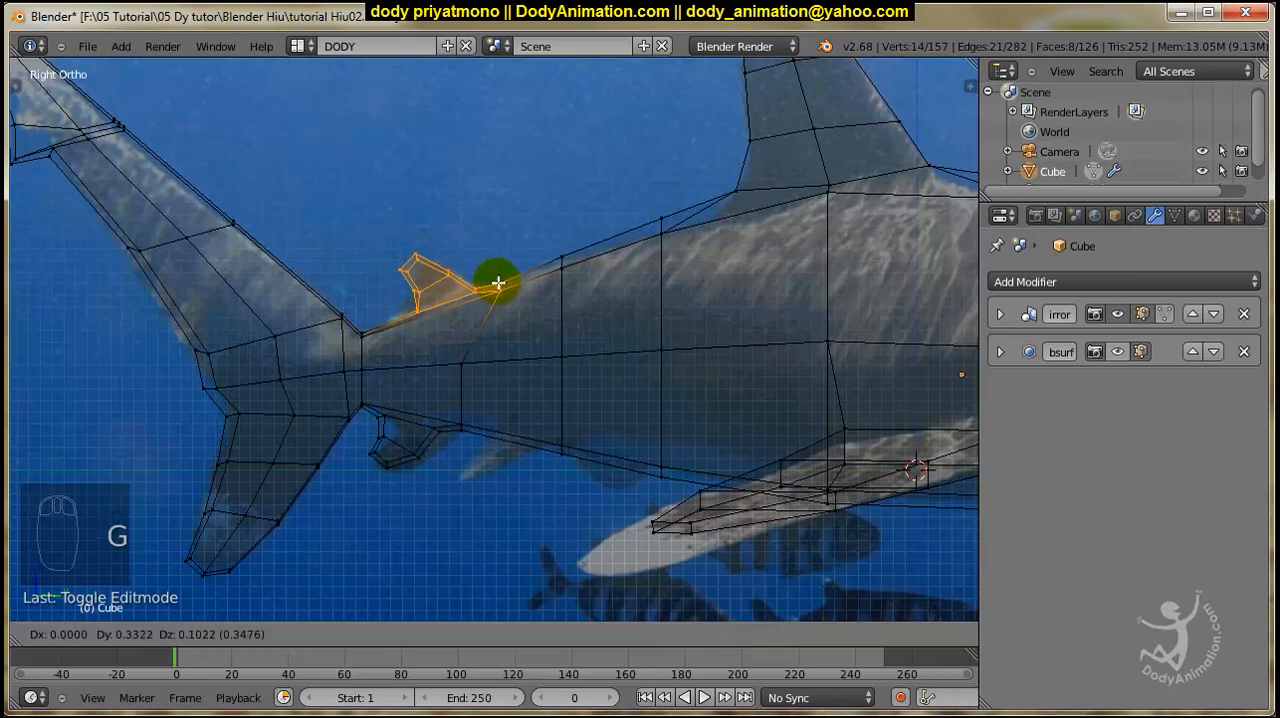
{"action": "left_click", "coordinate": [498, 283]}
Move the mid-body vertex below the small dorsal fin's front end forward along Y to straighten the edge loop.
{"action": "key", "text": "a"}
{"action": "key", "text": "b"}
{"action": "left_click_drag", "start_coordinate": [452, 356], "coordinate": [514, 380]}
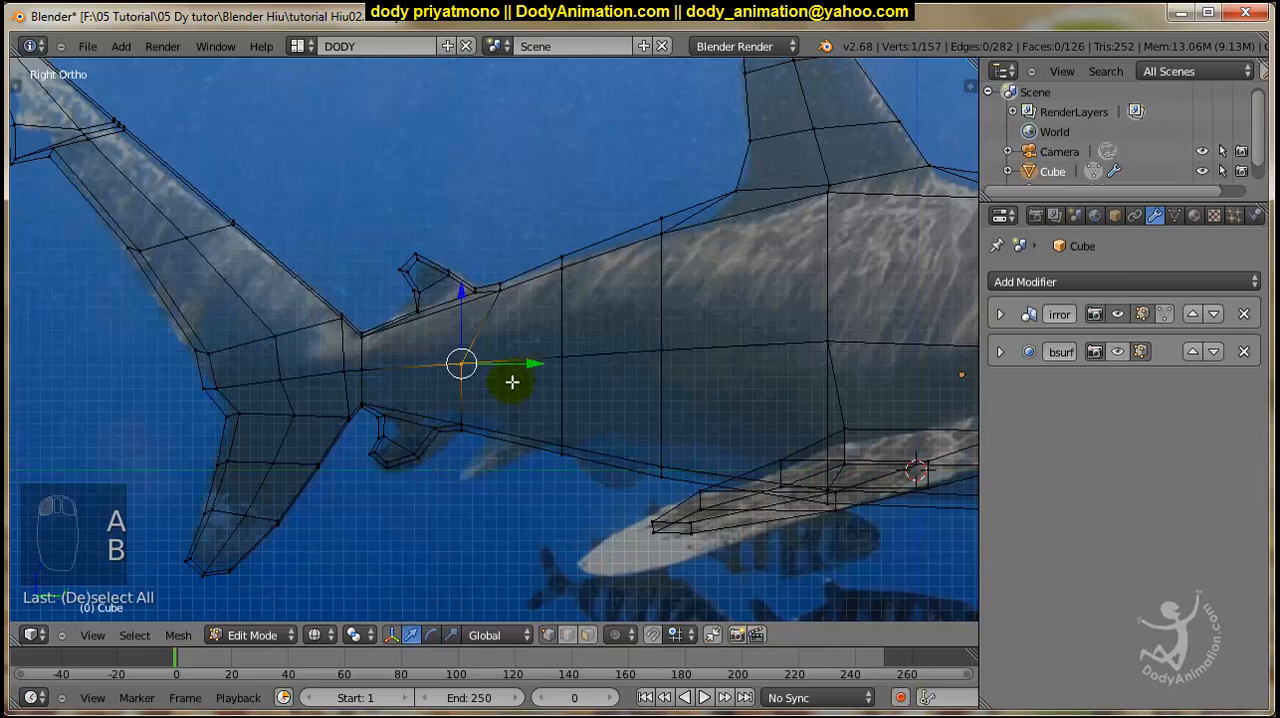
{"action": "key", "text": "g"}
{"action": "key", "text": "y"}
{"action": "left_click", "coordinate": [540, 365]}
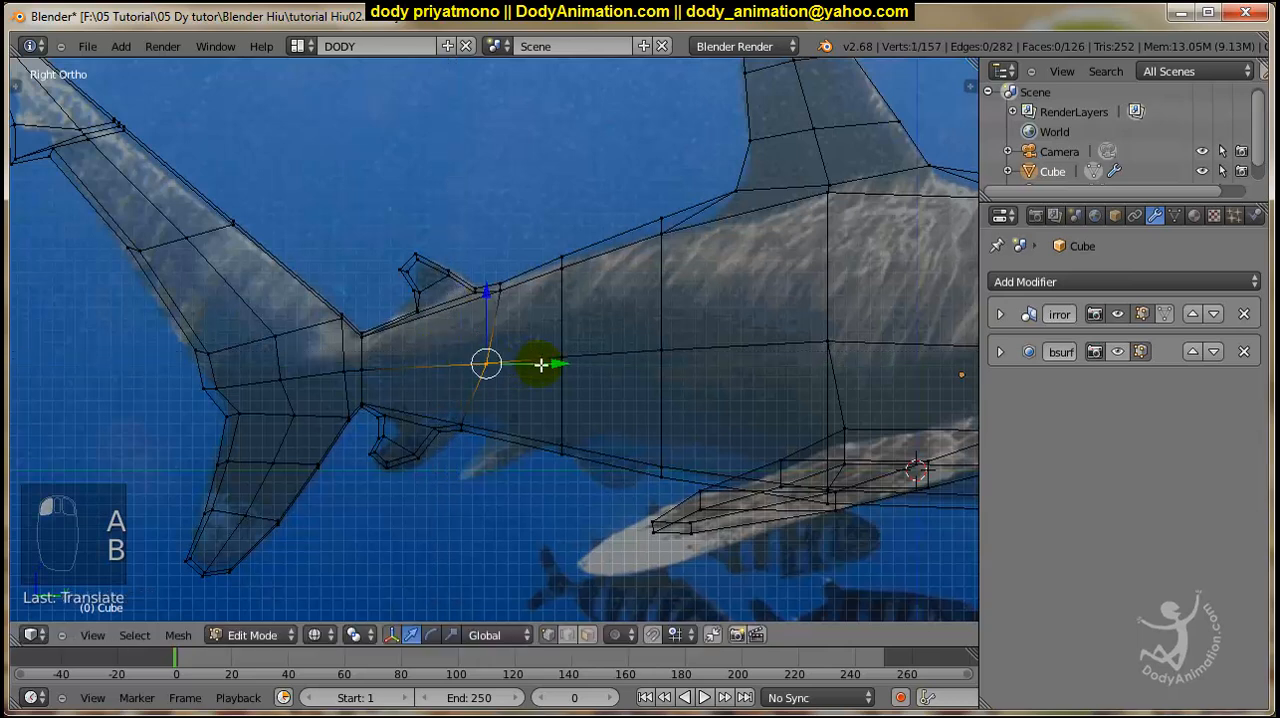
Move the small dorsal fin's rear base edge back toward the tail along Y.
{"action": "key", "text": "a"}
{"action": "key", "text": "b"}
{"action": "left_click_drag", "start_coordinate": [403, 298], "coordinate": [450, 318]}
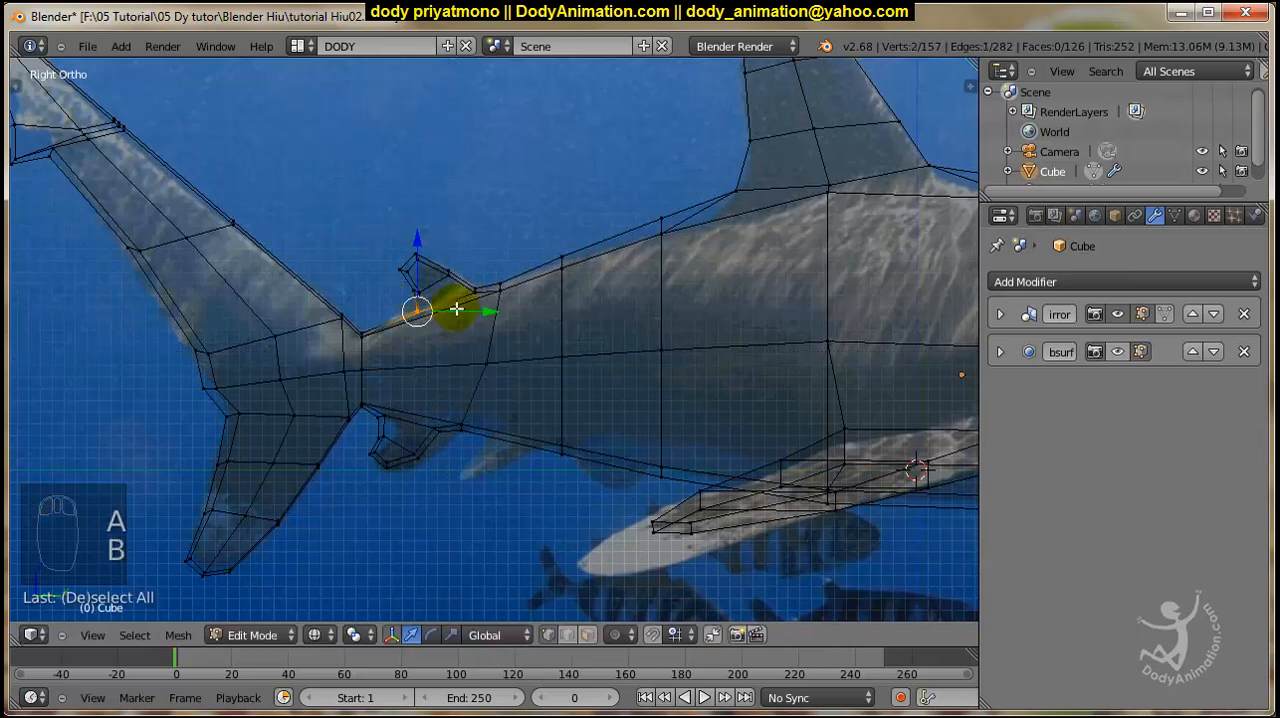
{"action": "key", "text": "g"}
{"action": "key", "text": "y"}
{"action": "left_click", "coordinate": [446, 310]}
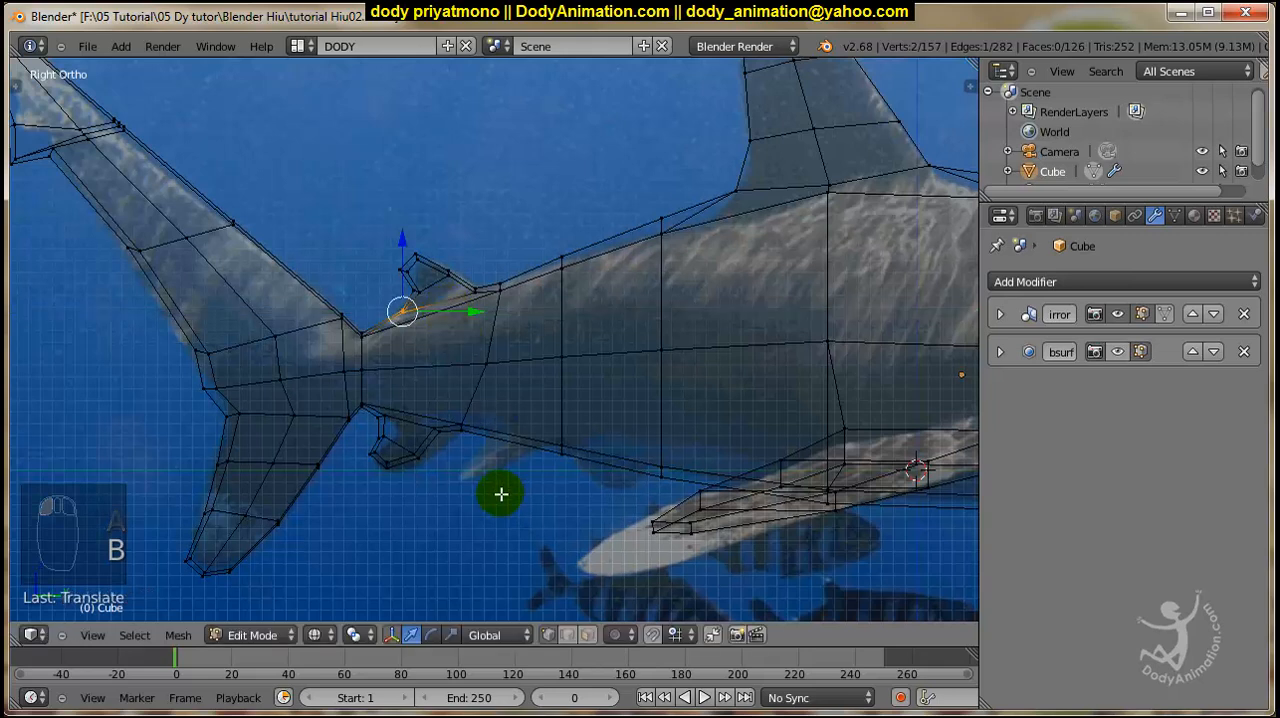
Move the small lower fin and its base vertices slightly forward and down, then clear the selection.
{"action": "key", "text": "b"}
{"action": "left_click_drag", "start_coordinate": [372, 408], "coordinate": [470, 505]}
{"action": "key", "text": "b"}
{"action": "left_click_drag", "start_coordinate": [378, 465], "coordinate": [360, 446]}
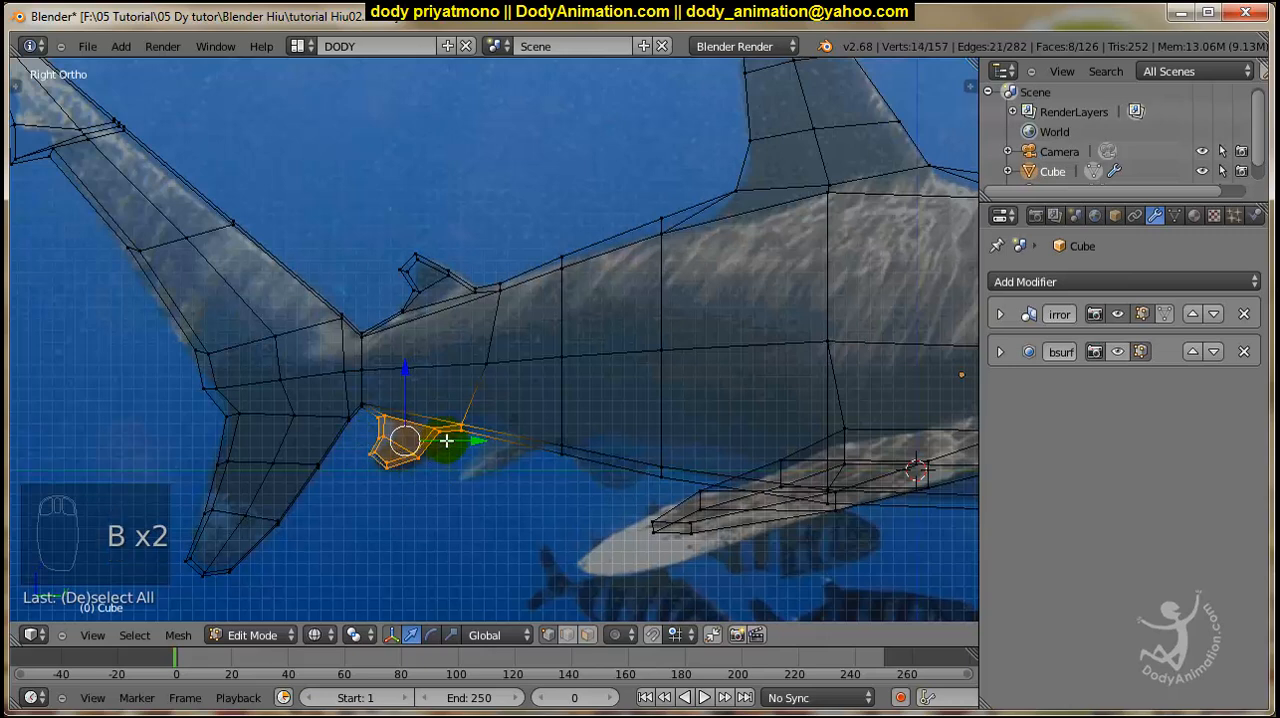
{"action": "left_click_drag", "start_coordinate": [454, 440], "coordinate": [465, 440]}
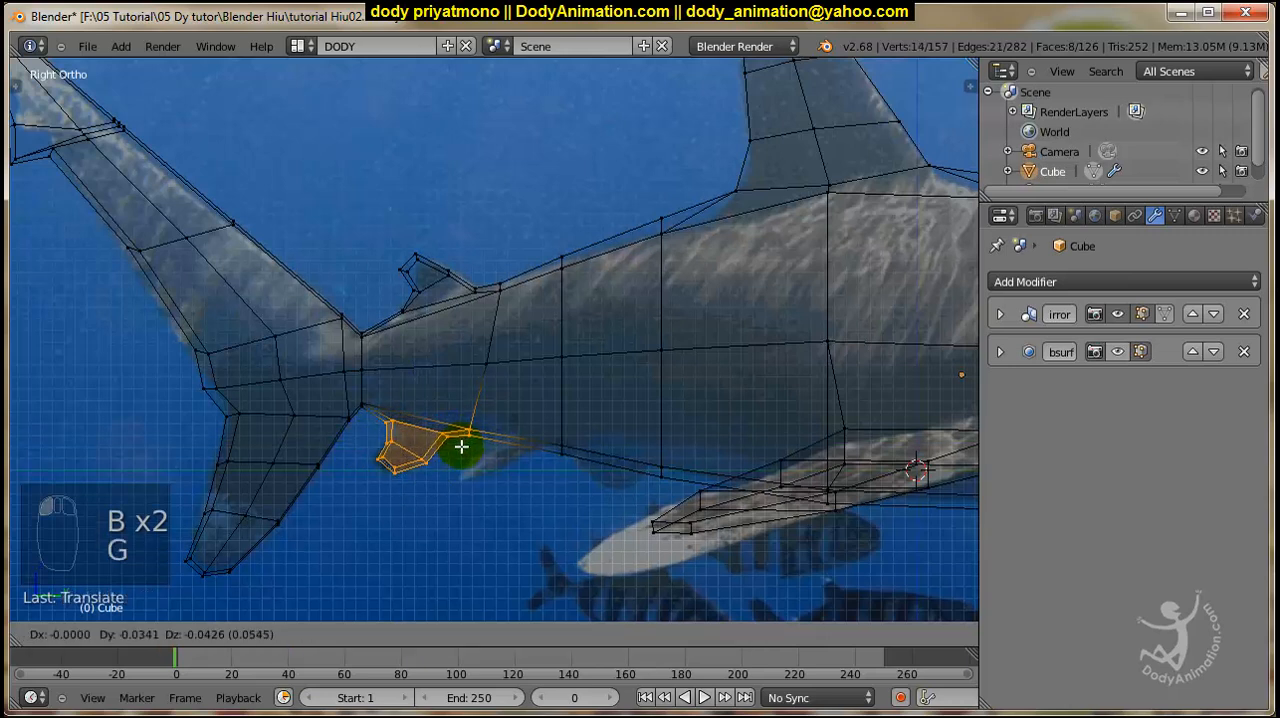
{"action": "left_click", "coordinate": [462, 448]}
{"action": "key", "text": "a"}
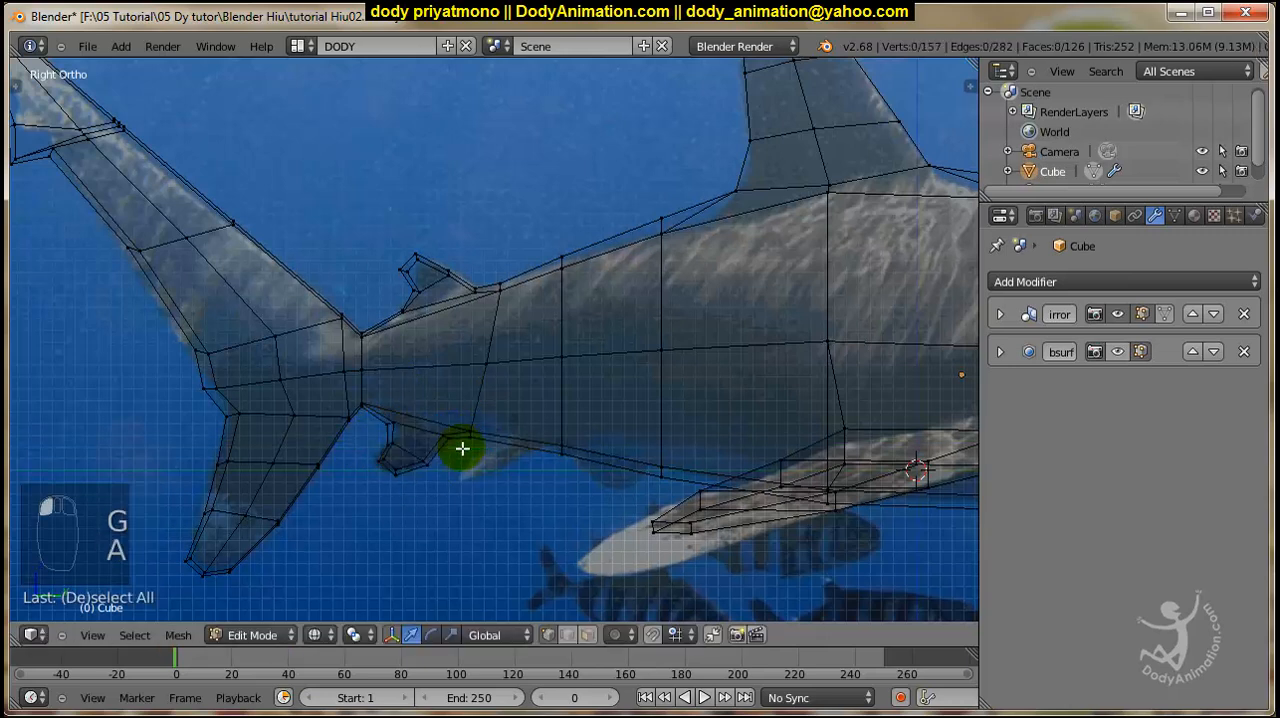
Return to solid shading and examine the shark's overall shape and snout with and without subdivision smoothing.
{"action": "scroll", "coordinate": [462, 448], "scroll_direction": "down", "scroll_amount": 3}
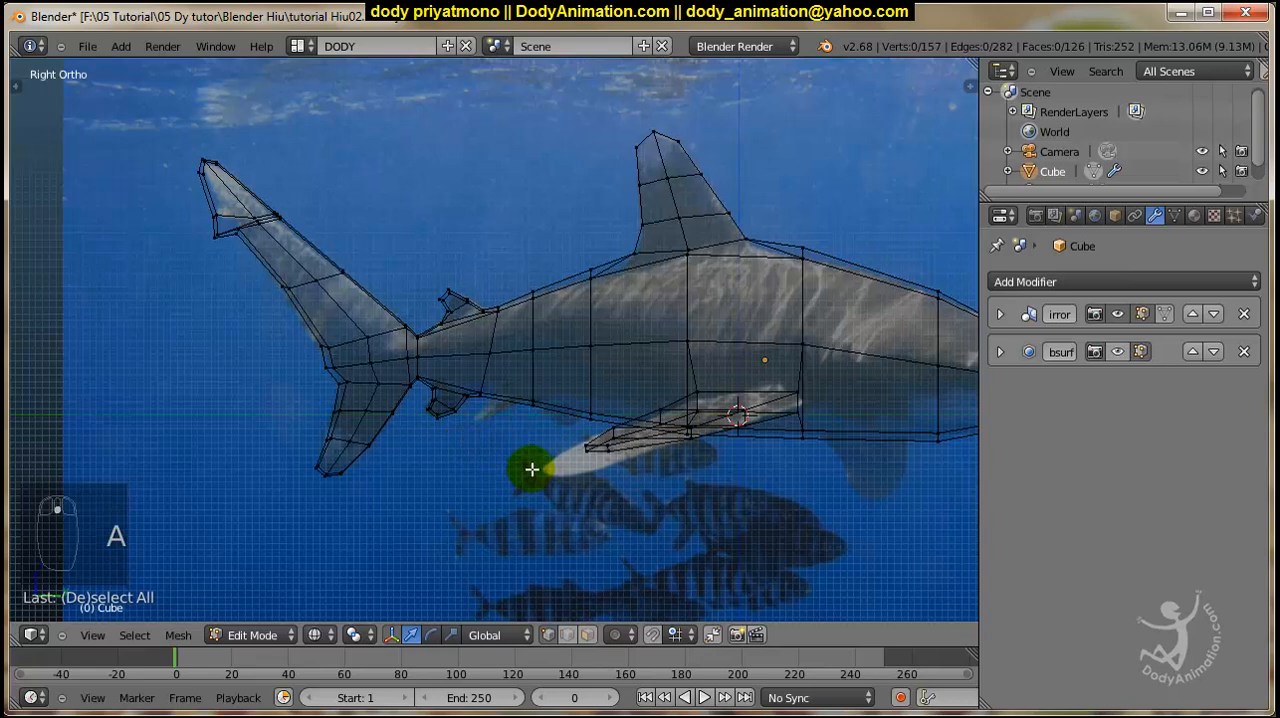
{"action": "middle_click_drag", "start_coordinate": [531, 469], "coordinate": [502, 500]}
{"action": "key", "text": "z"}
{"action": "scroll", "coordinate": [610, 460], "scroll_direction": "down", "scroll_amount": 3}
{"action": "scroll", "coordinate": [617, 466], "scroll_direction": "up", "scroll_amount": 3}
{"action": "mouse_move", "coordinate": [686, 471]}
{"action": "middle_mouse_down", "text": "shift"}
{"action": "mouse_move", "coordinate": [600, 468]}
{"action": "mouse_move", "coordinate": [543, 411]}
{"action": "mouse_move", "coordinate": [489, 414]}
{"action": "middle_mouse_up", "text": "shift"}
{"action": "key", "text": "Tab"}
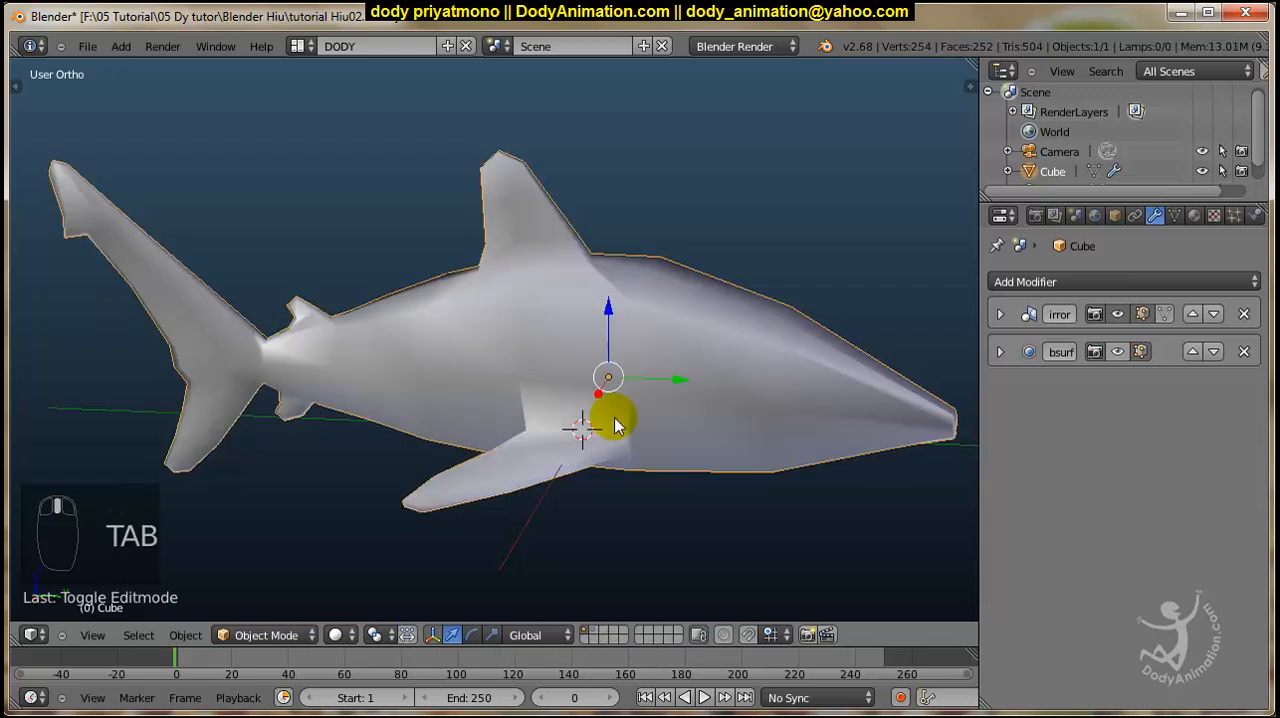
{"action": "middle_click_drag", "start_coordinate": [616, 425], "coordinate": [640, 434]}
{"action": "key", "text": "Tab"}
{"action": "middle_click_drag", "start_coordinate": [805, 444], "coordinate": [600, 463], "text": "shift"}
{"action": "scroll", "coordinate": [591, 457], "scroll_direction": "up", "scroll_amount": 3}
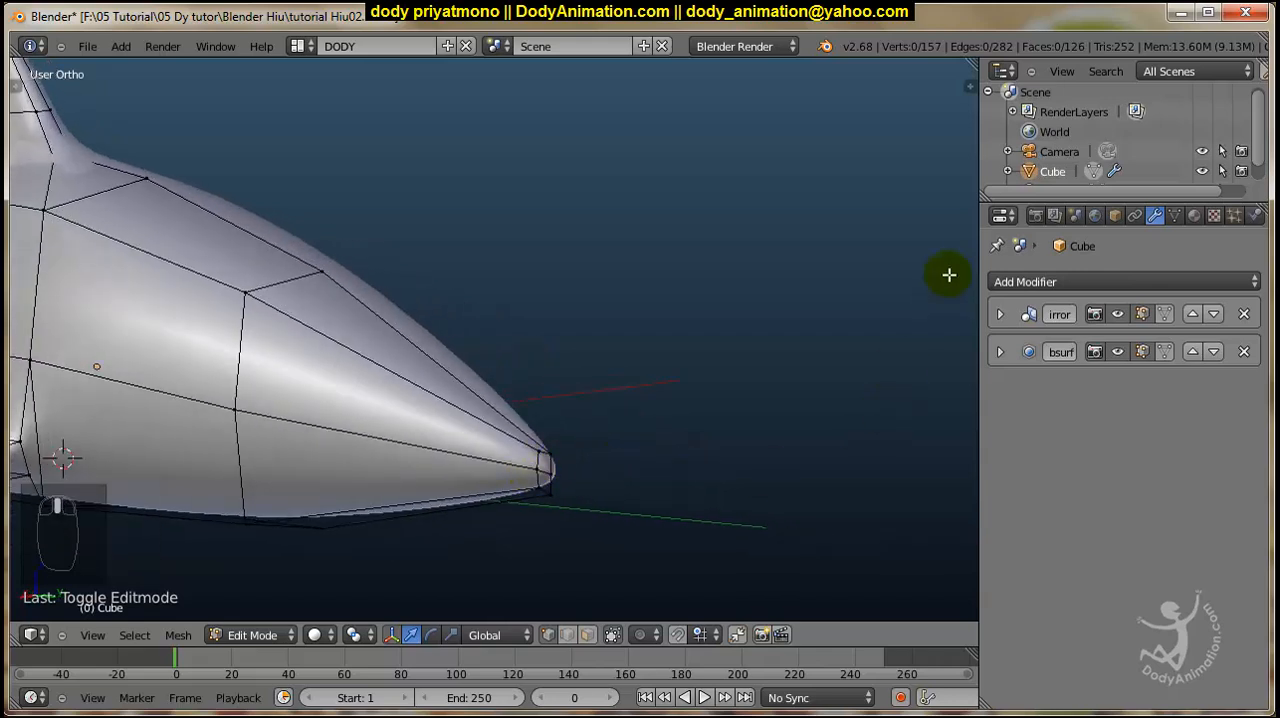
Widen the side editors and replace the Outliner with a UV/Image Editor.
{"action": "middle_click_drag", "start_coordinate": [513, 475], "coordinate": [976, 381]}
{"action": "left_click_drag", "start_coordinate": [979, 376], "coordinate": [855, 360]}
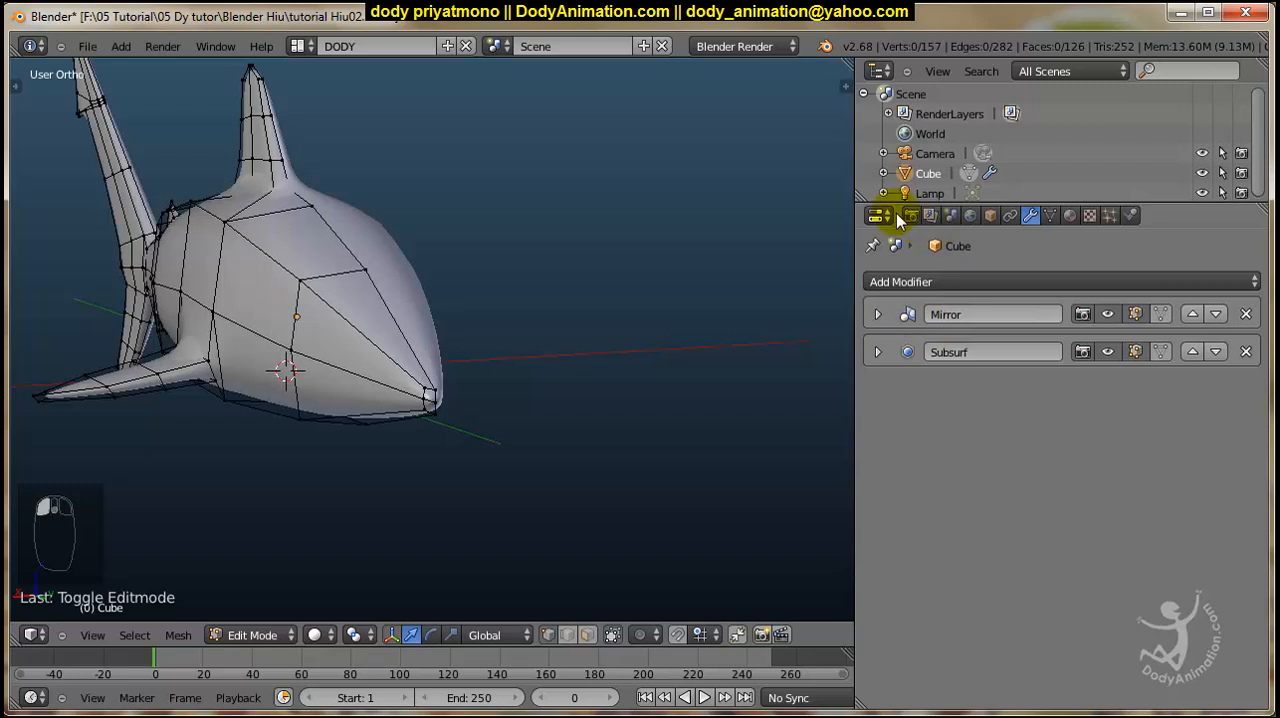
{"action": "left_click", "coordinate": [880, 72]}
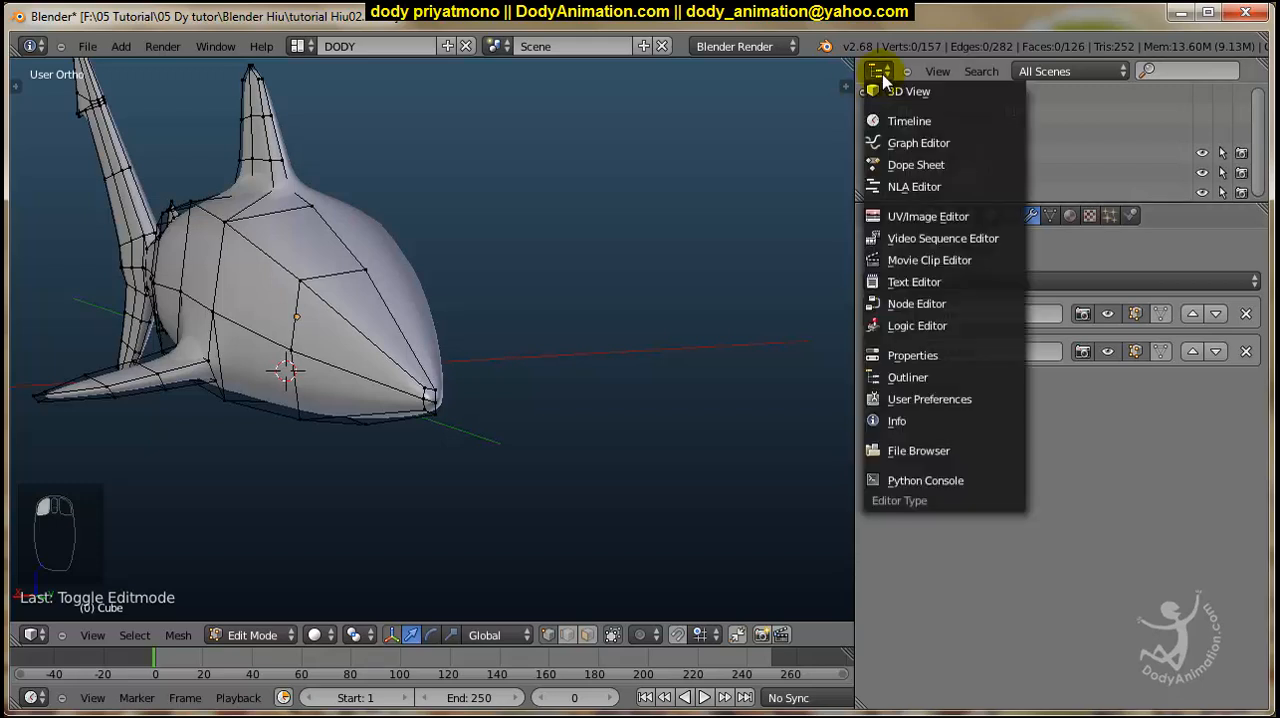
{"action": "left_click", "coordinate": [896, 218]}
Enlarge the image editor's height and display Oceanic_Whitetip_Shark.png in it, with the whole shark in view as reference.
{"action": "left_click_drag", "start_coordinate": [1030, 203], "coordinate": [1030, 340]}
{"action": "left_click", "coordinate": [1024, 356]}
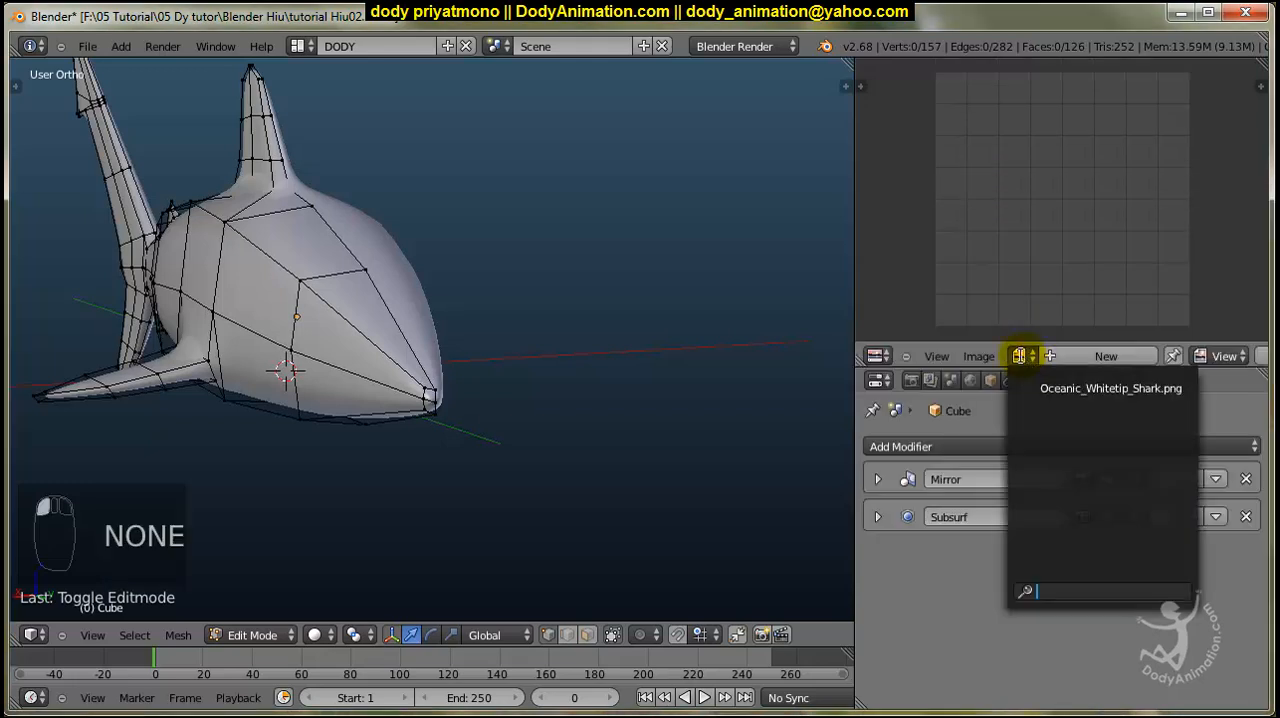
{"action": "left_click", "coordinate": [1040, 388]}
{"action": "scroll", "coordinate": [1095, 253], "scroll_direction": "down", "scroll_amount": 4}
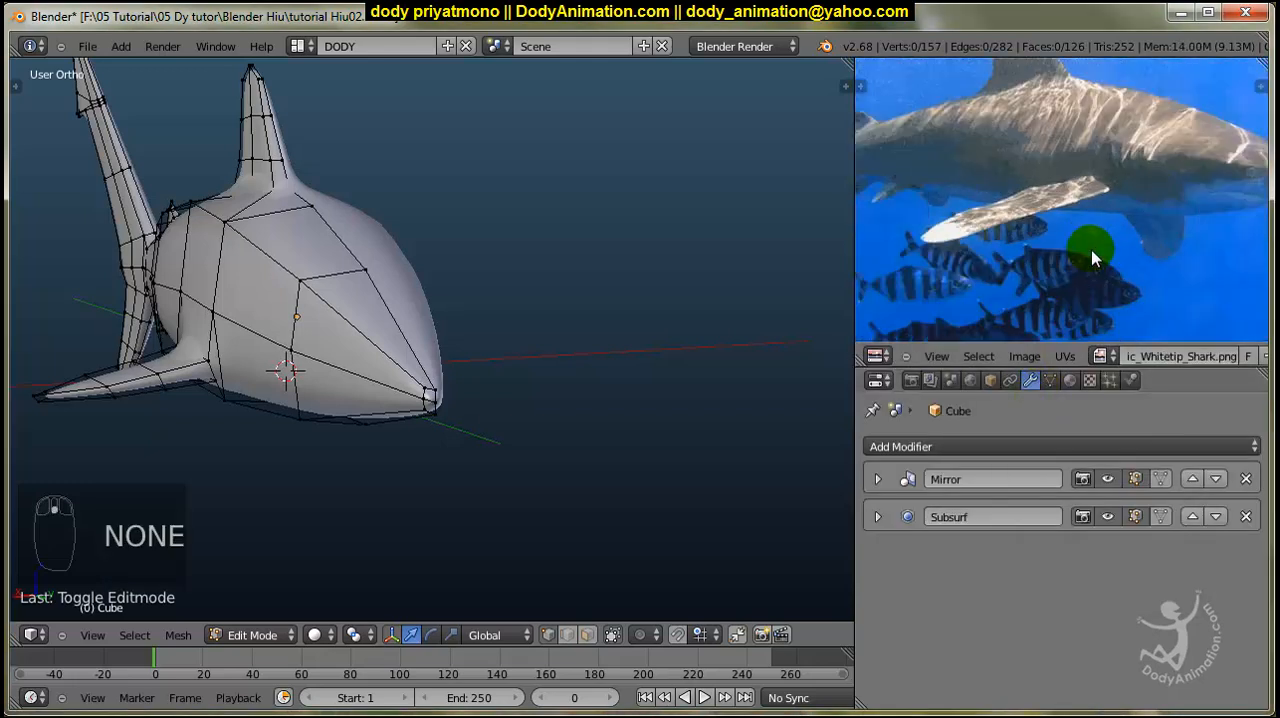
{"action": "scroll", "coordinate": [1105, 253], "scroll_direction": "up", "scroll_amount": 4}
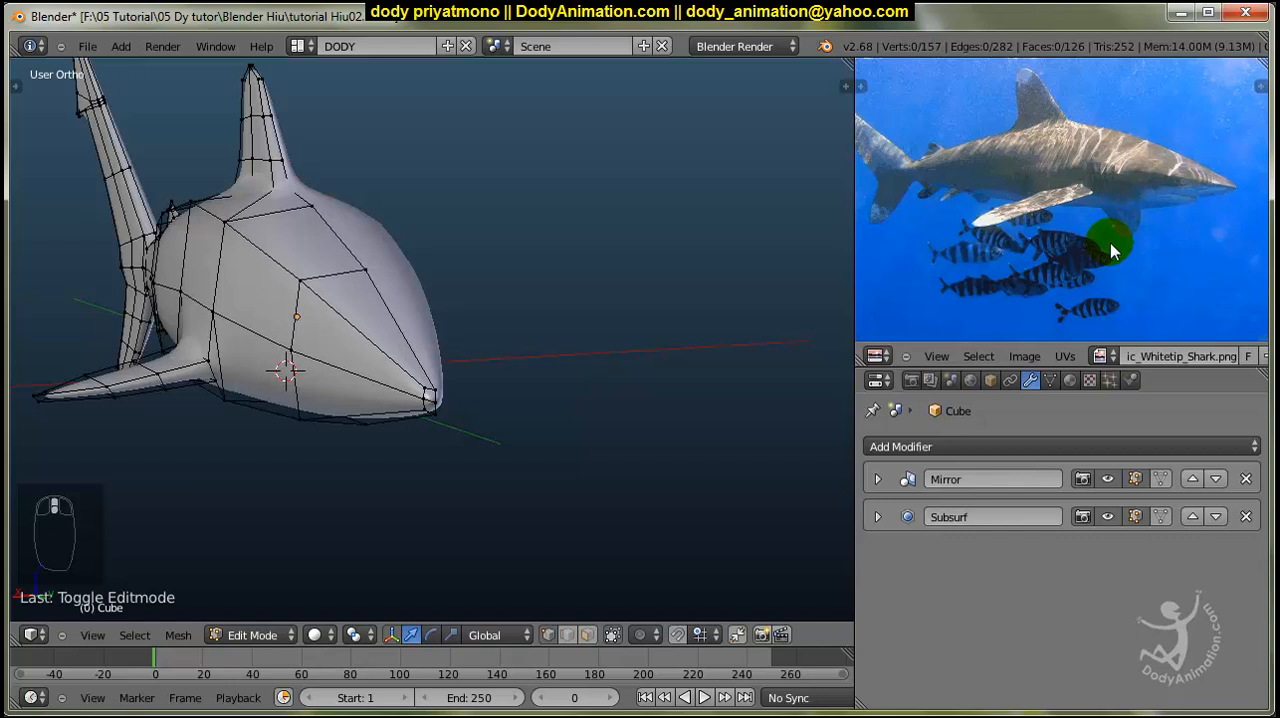
Widen the shark's snout tip by moving its side edge outward along X.
{"action": "scroll", "coordinate": [540, 377], "scroll_direction": "up", "scroll_amount": 2}
{"action": "middle_click_drag", "start_coordinate": [400, 404], "coordinate": [560, 384], "text": "shift"}
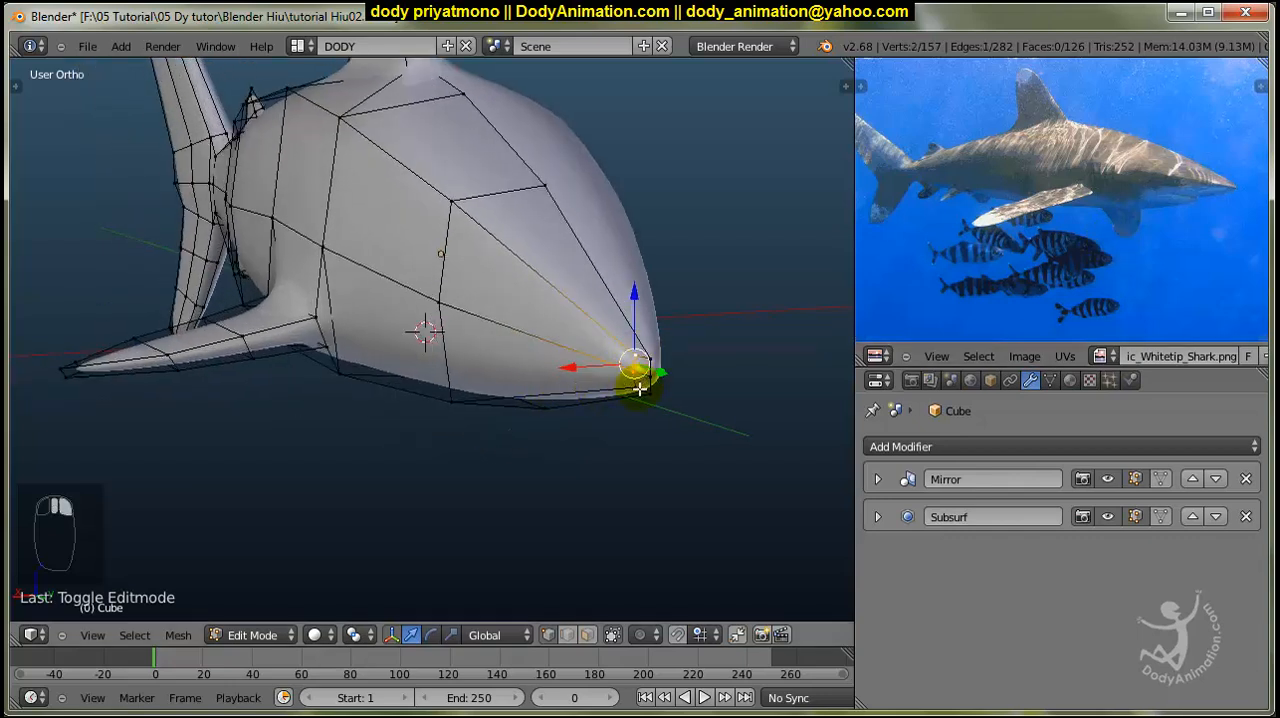
{"action": "right_click", "coordinate": [640, 388], "text": "shift"}
{"action": "middle_click_drag", "start_coordinate": [642, 390], "coordinate": [660, 475]}
{"action": "left_click_drag", "start_coordinate": [648, 487], "coordinate": [606, 500]}
{"action": "middle_click_drag", "start_coordinate": [606, 500], "coordinate": [680, 494]}
{"action": "left_click_drag", "start_coordinate": [822, 463], "coordinate": [822, 463]}
Raise the upper centre vertex of the snout tip slightly along Z.
{"action": "right_click", "coordinate": [825, 419]}
{"action": "middle_click_drag", "start_coordinate": [824, 411], "coordinate": [734, 391], "text": "shift"}
{"action": "left_click_drag", "start_coordinate": [732, 366], "coordinate": [732, 359]}
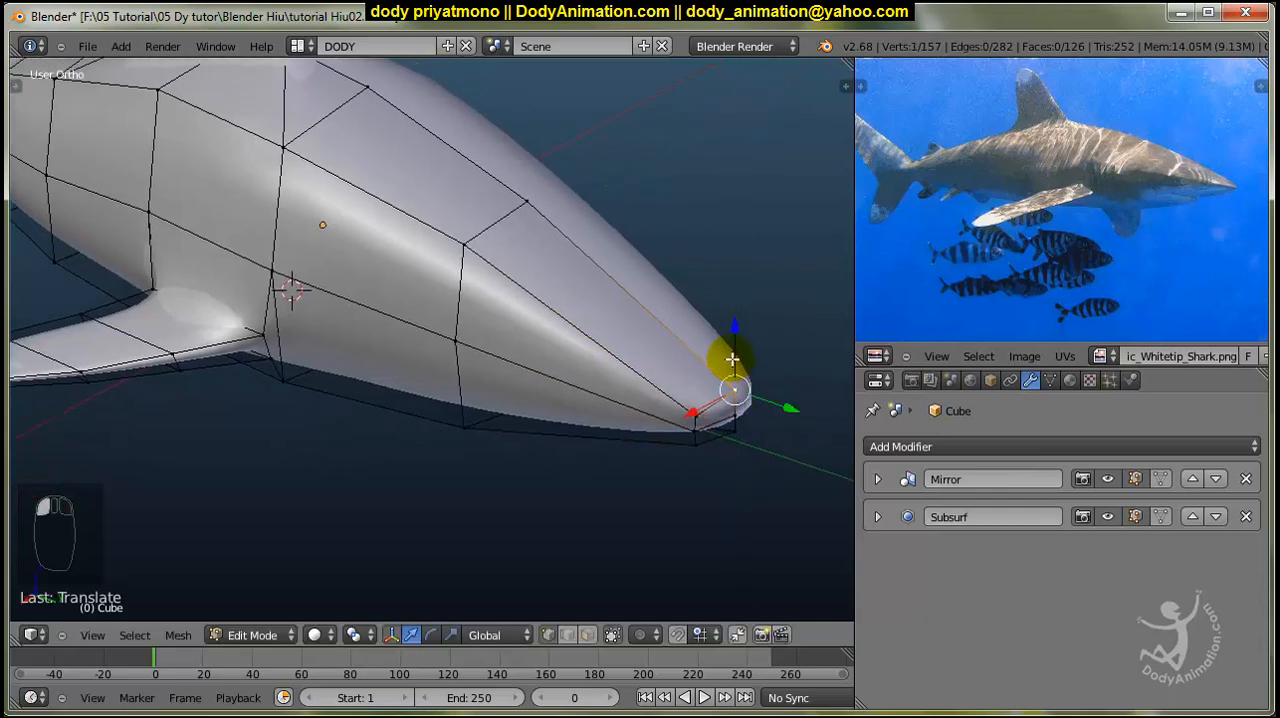
Clear the selection, switch to Object Mode and compare the whole shark's shape with the reference photo.
{"action": "key", "text": "a"}
{"action": "scroll", "coordinate": [732, 362], "scroll_direction": "down", "scroll_amount": 5}
{"action": "key", "text": "Tab"}
{"action": "middle_click_drag", "start_coordinate": [686, 414], "coordinate": [652, 408]}
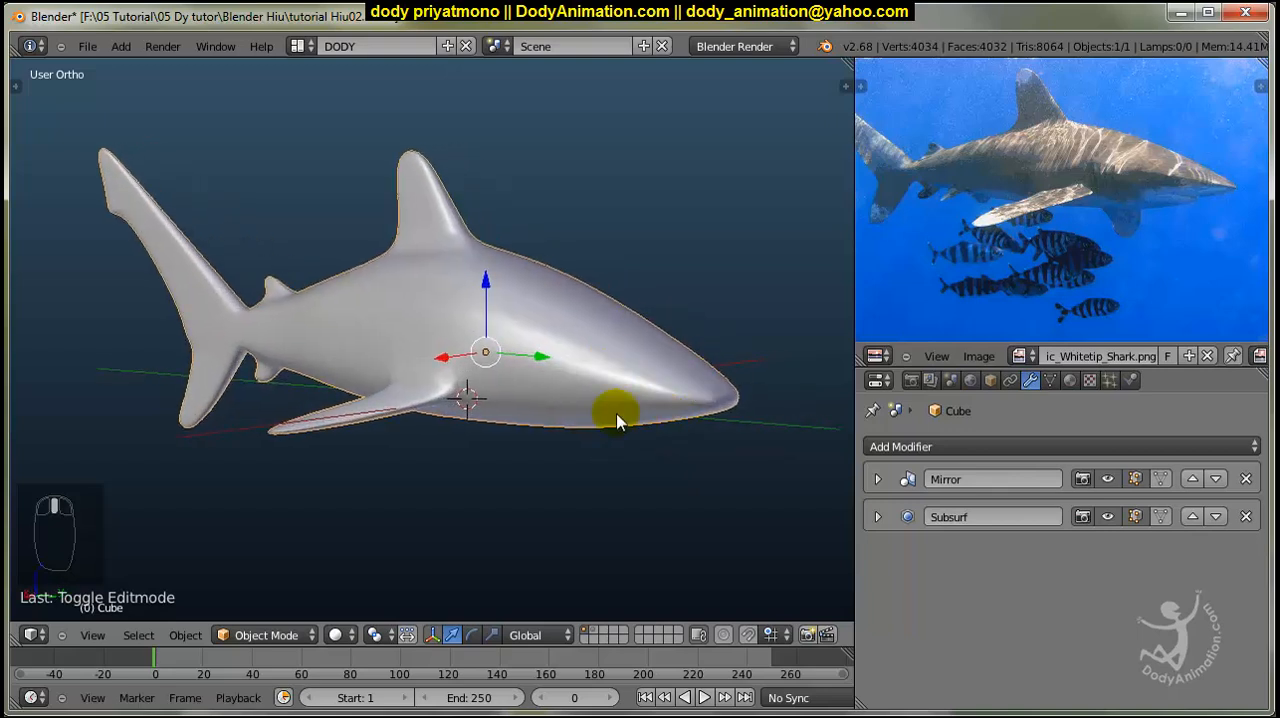